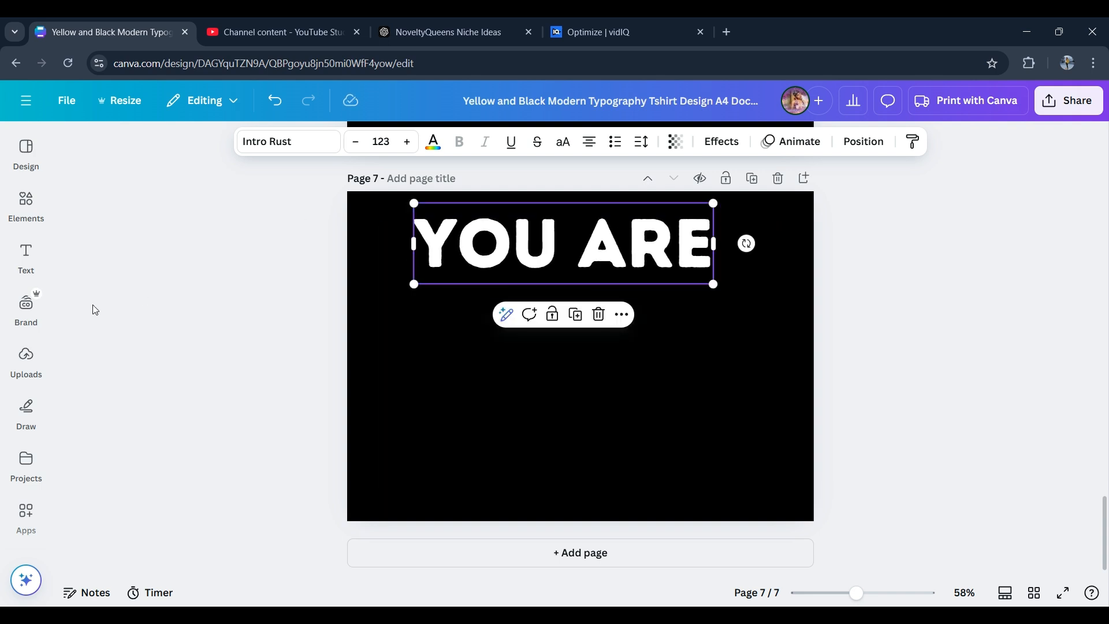
- Add a text box reading ENOUGH beneath YOU ARE, narrow it, and move it to the page's left edge
left_click(27, 255)
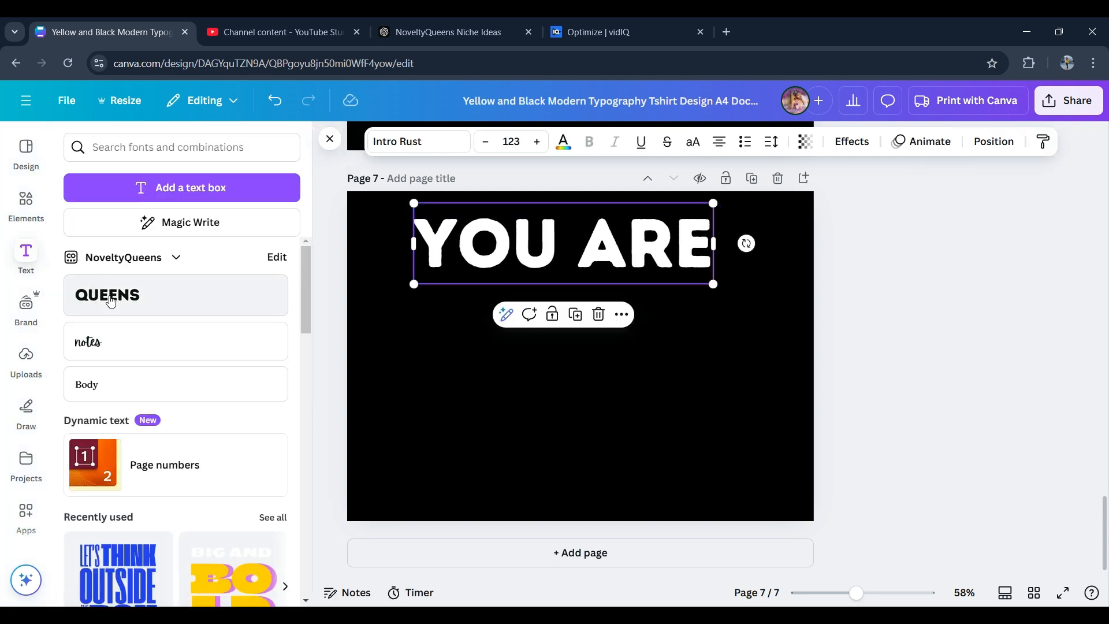
left_click(111, 300)
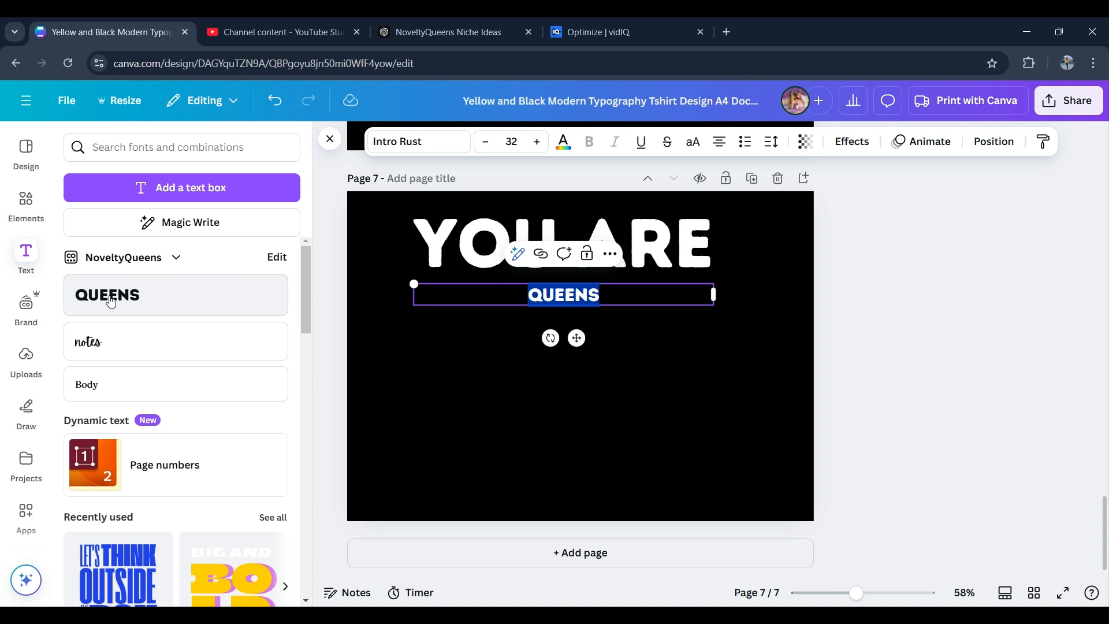
type("ENOUGH")
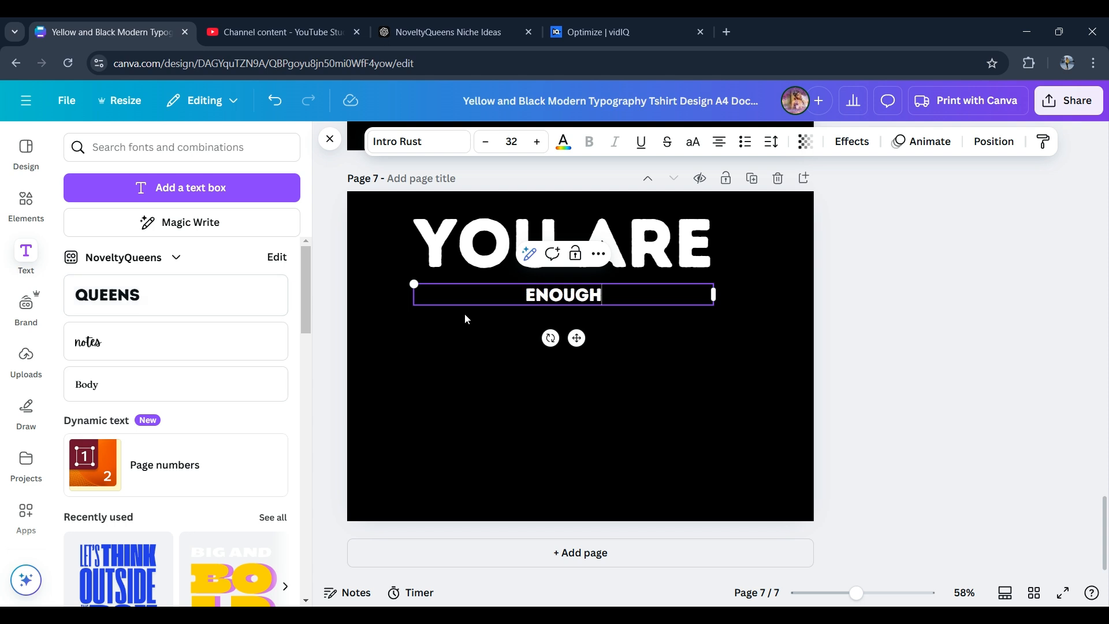
left_click_drag(714, 296, 515, 296)
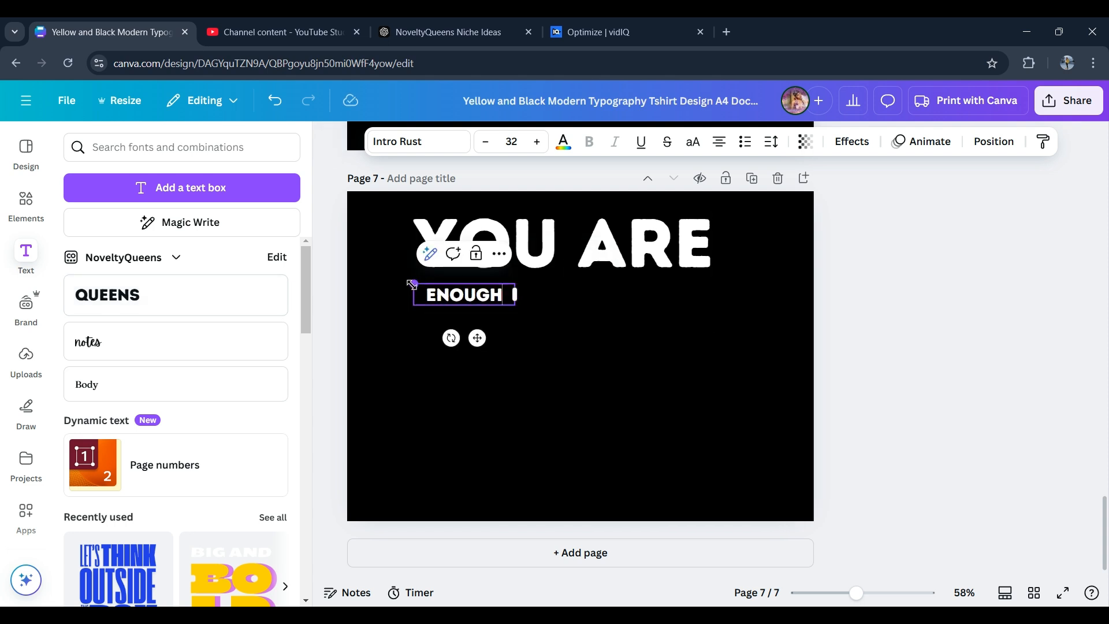
left_click_drag(404, 281, 356, 265)
- Search the fonts for "script" and apply Clicker Script to the Enough text
left_click(438, 151)
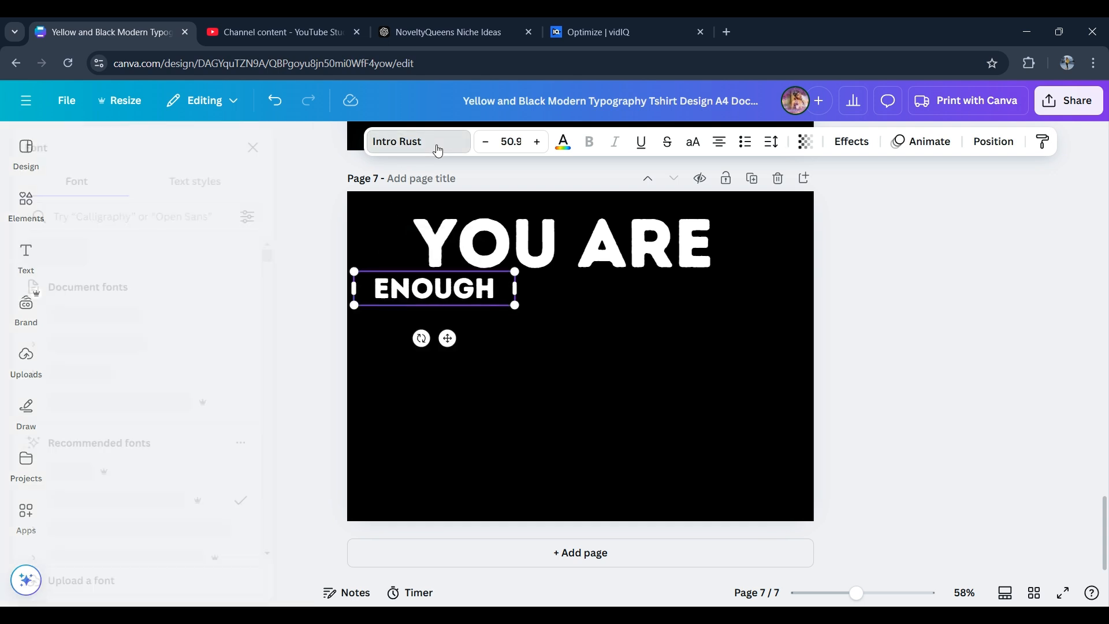
left_click(438, 151)
left_click(438, 151)
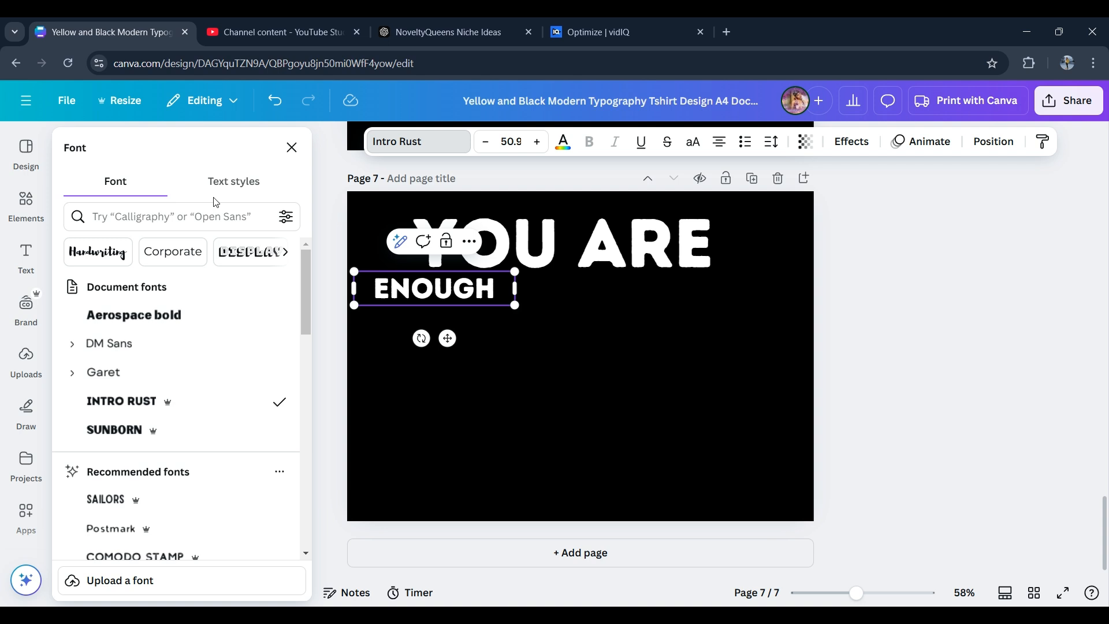
left_click(215, 218)
type("scr")
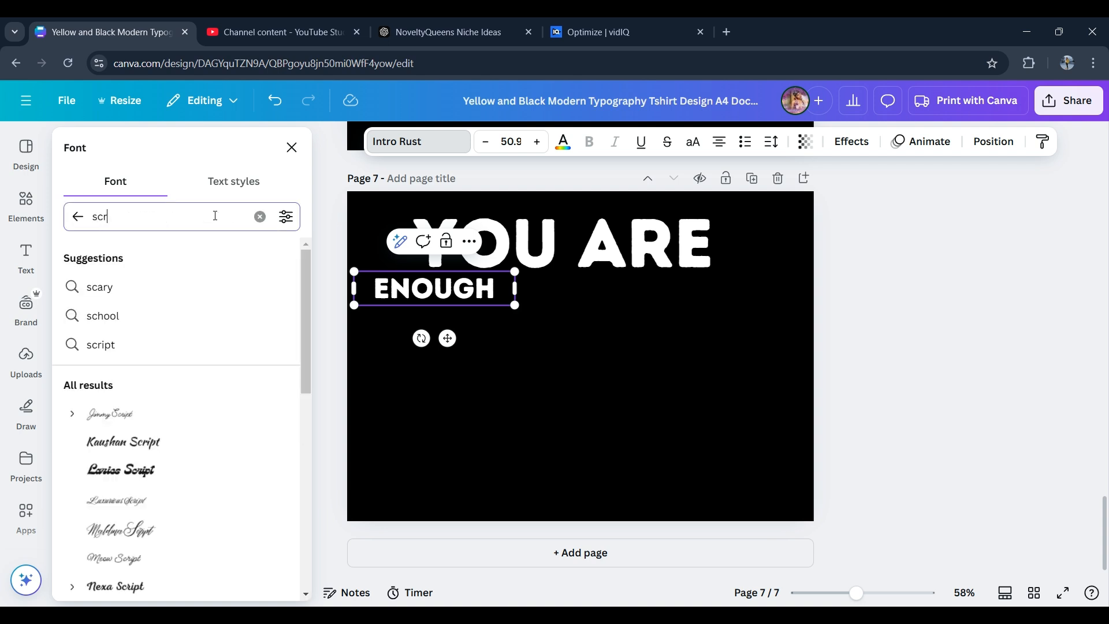
type("ipt")
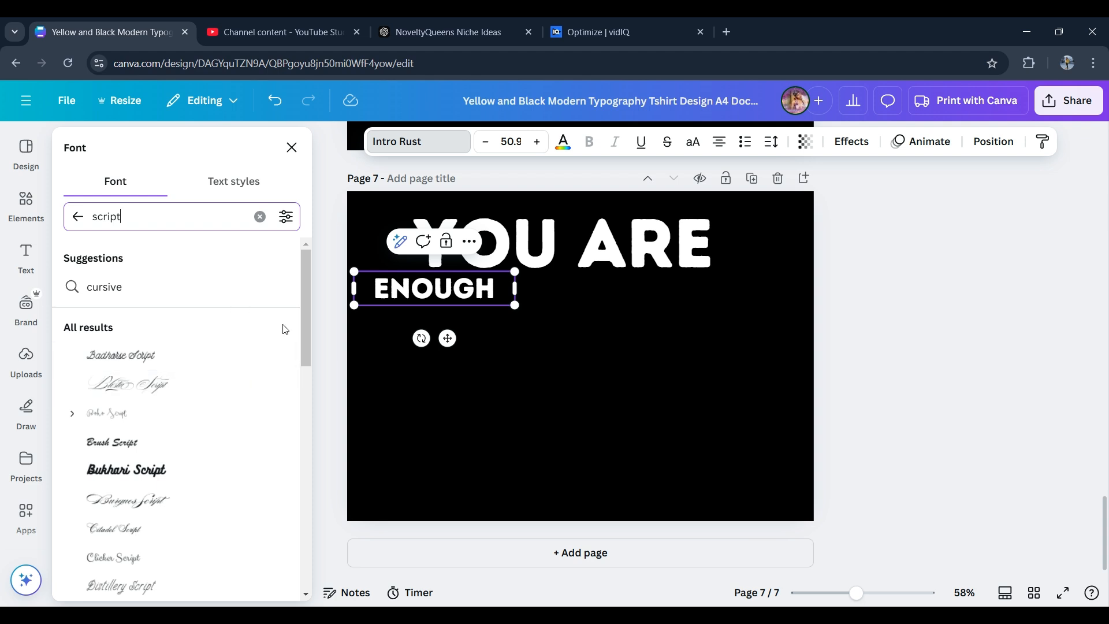
left_click(239, 353)
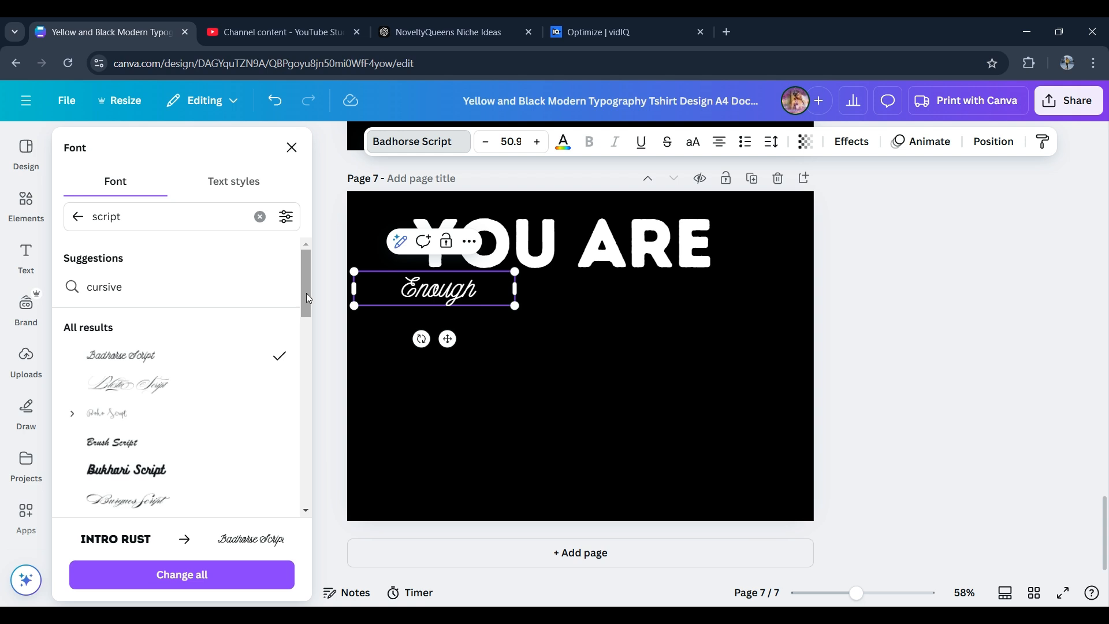
left_click_drag(307, 298, 306, 330)
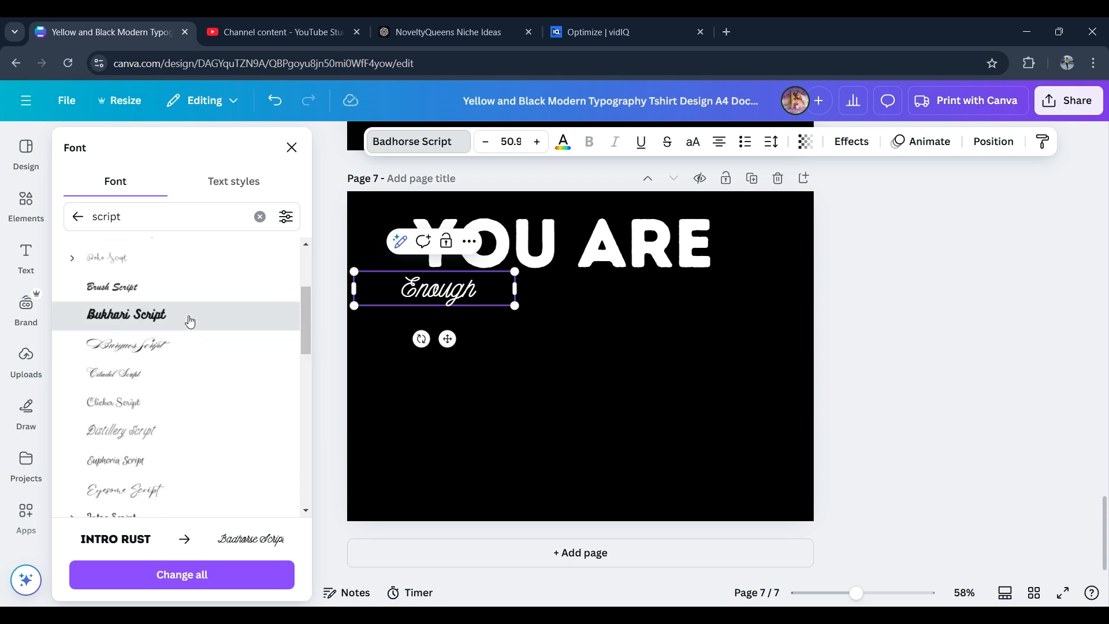
left_click(190, 321)
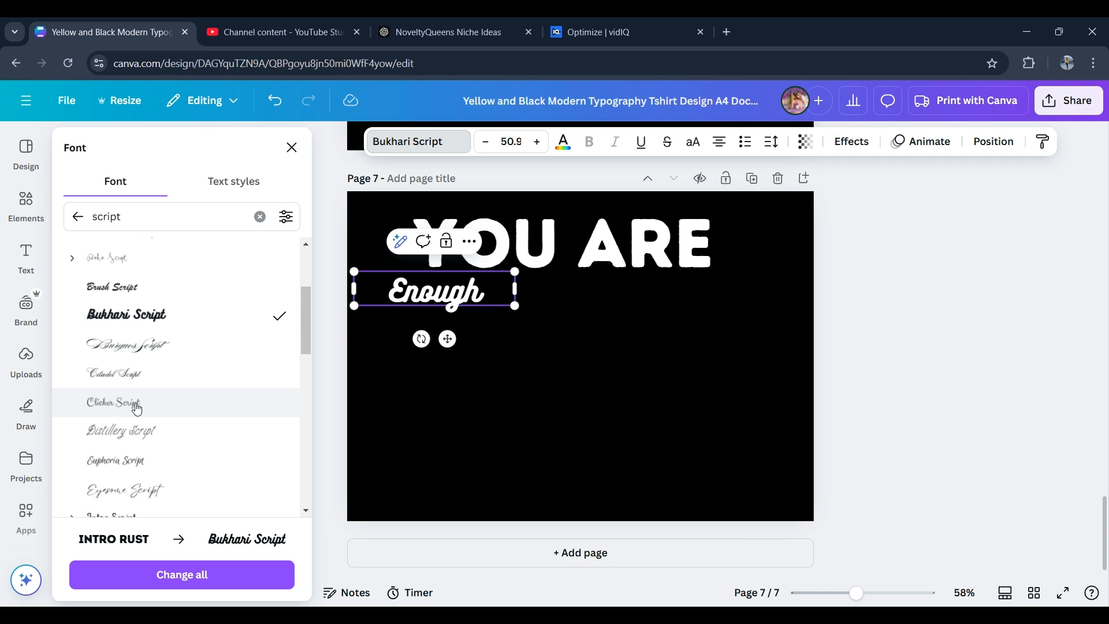
left_click(102, 411)
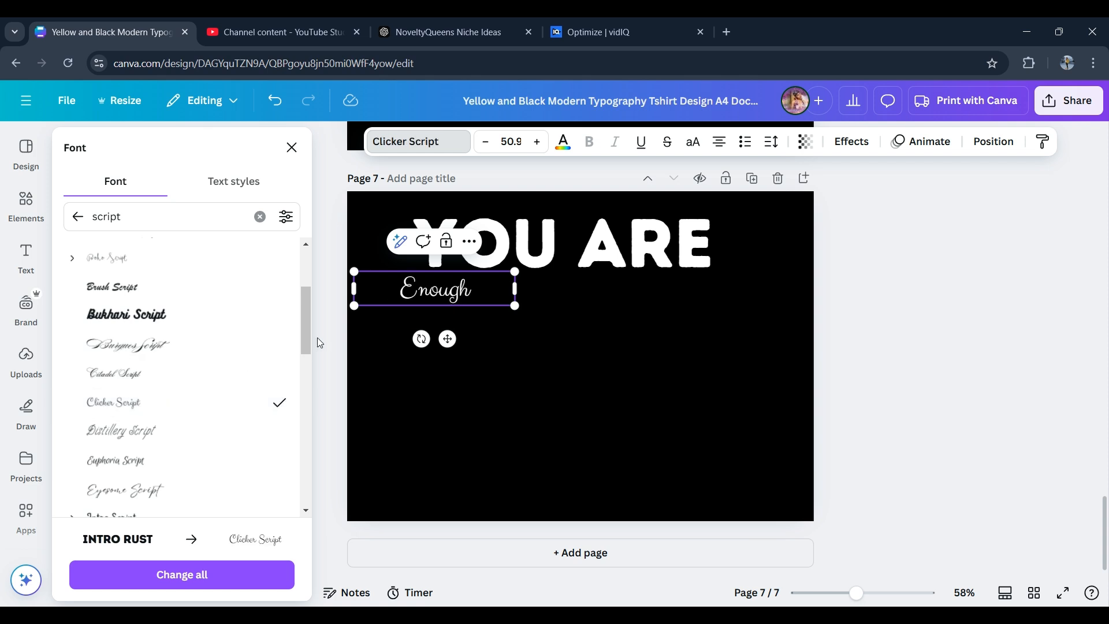
scroll(309, 326, "down", 2)
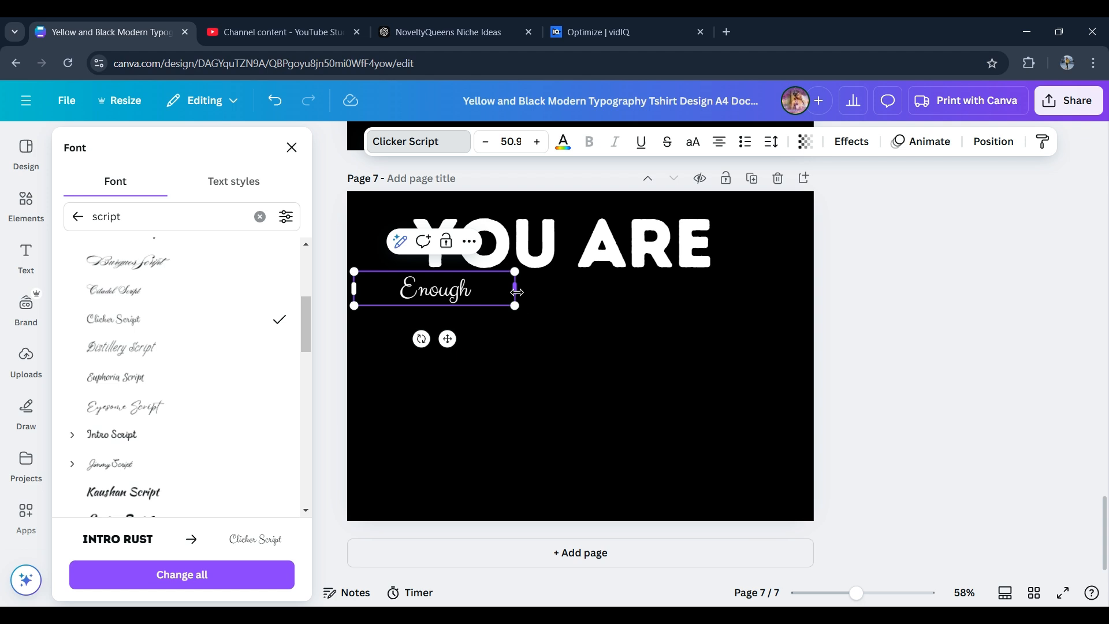
- Enlarge the Enough text box to font size 100 and move it toward the bottom of the page
left_click_drag(513, 307, 670, 339)
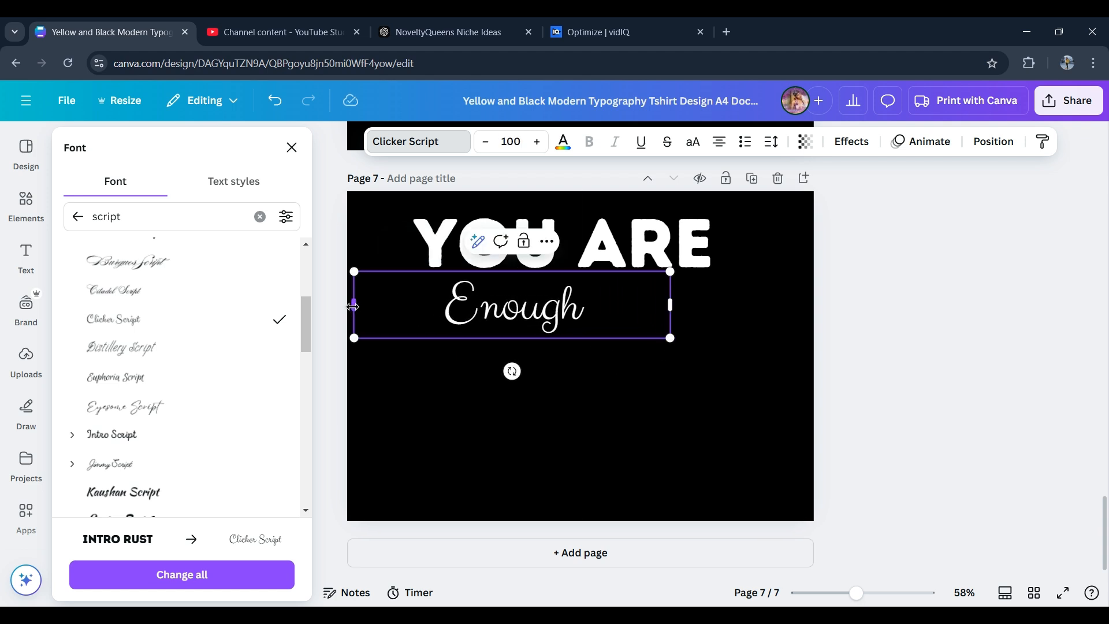
left_click_drag(353, 306, 521, 307)
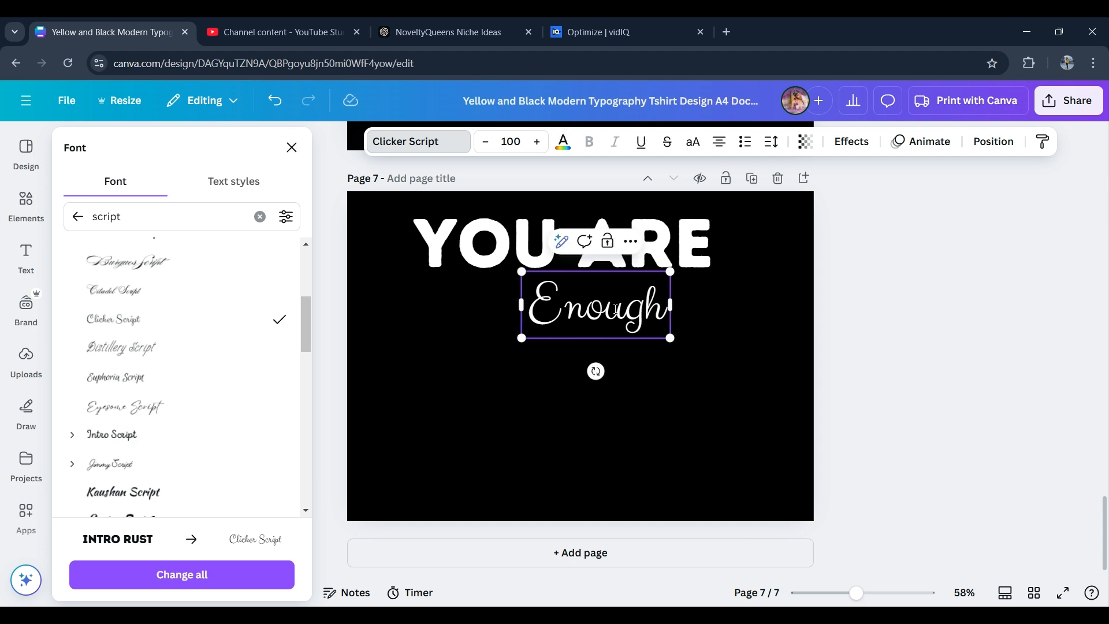
left_click(708, 324)
left_click_drag(641, 312, 538, 462)
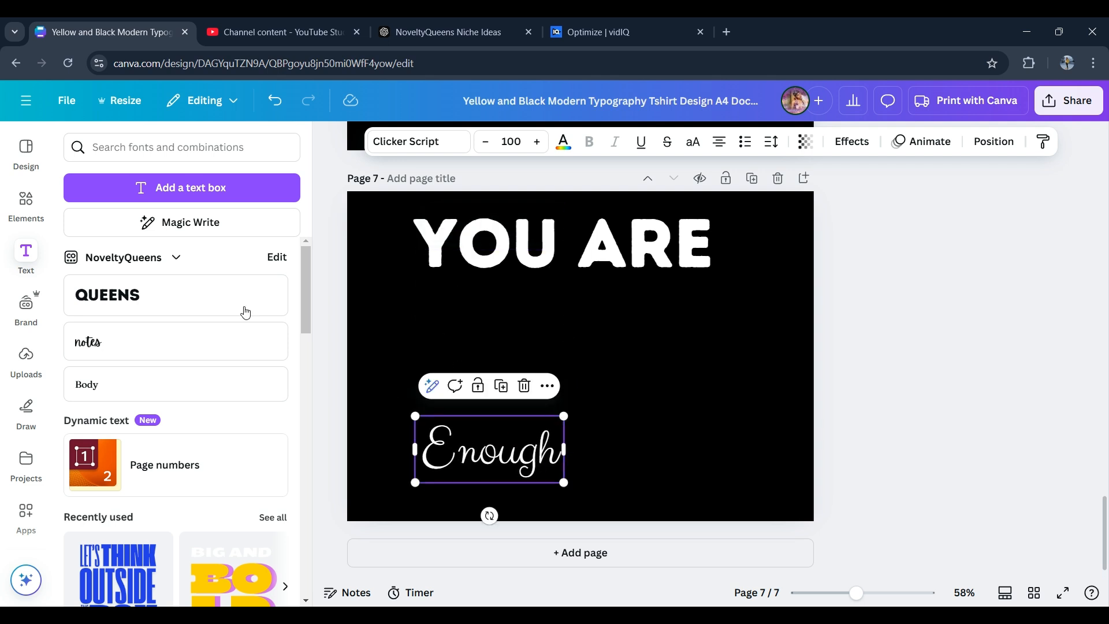
- Search the elements library for frame letters
left_click(38, 191)
left_click(153, 148)
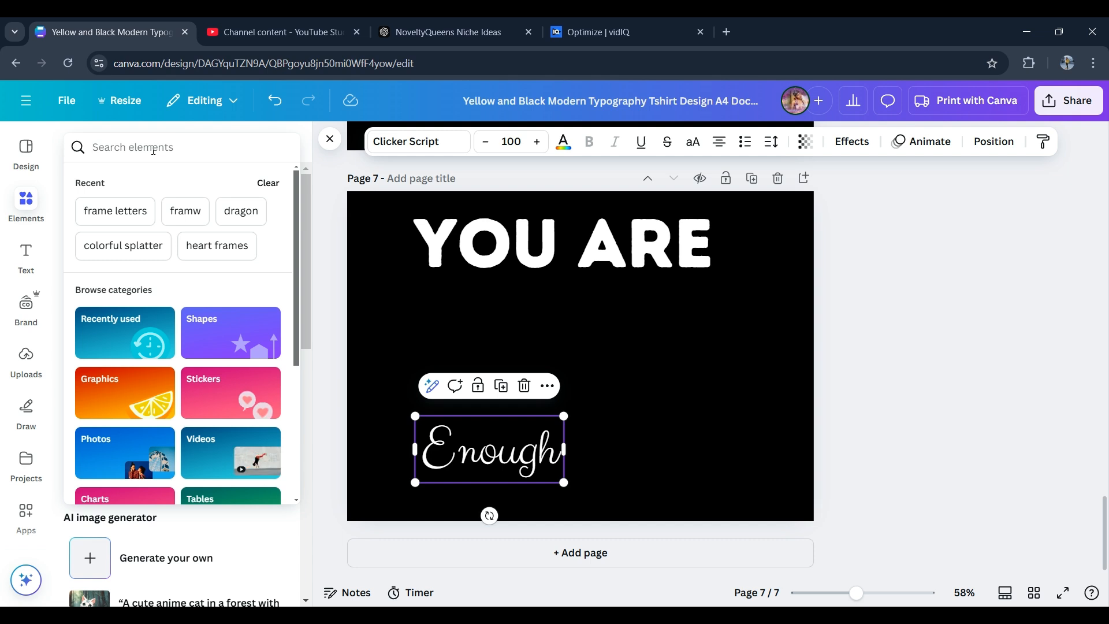
type("lrtt")
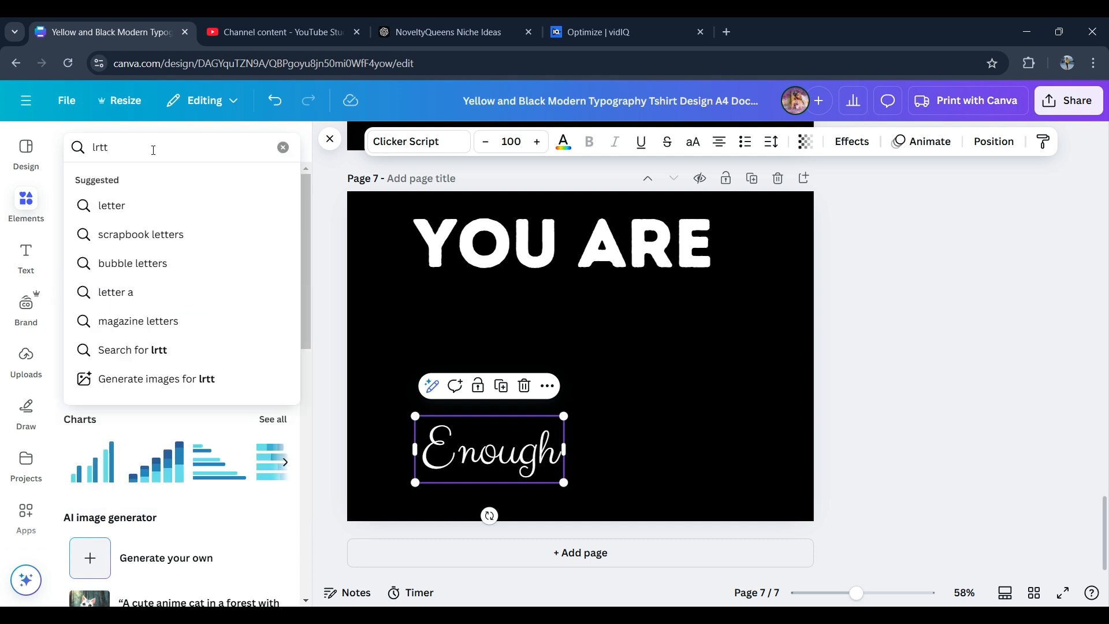
key("BackSpace")
key("BackSpace")
key("BackSpace")
type("et")
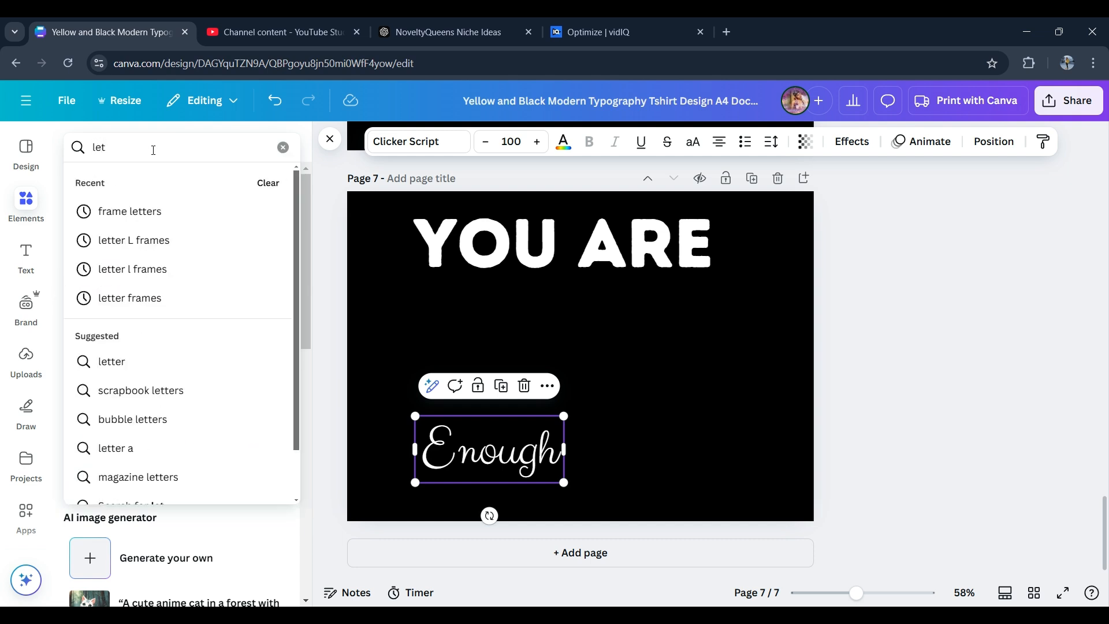
left_click(149, 211)
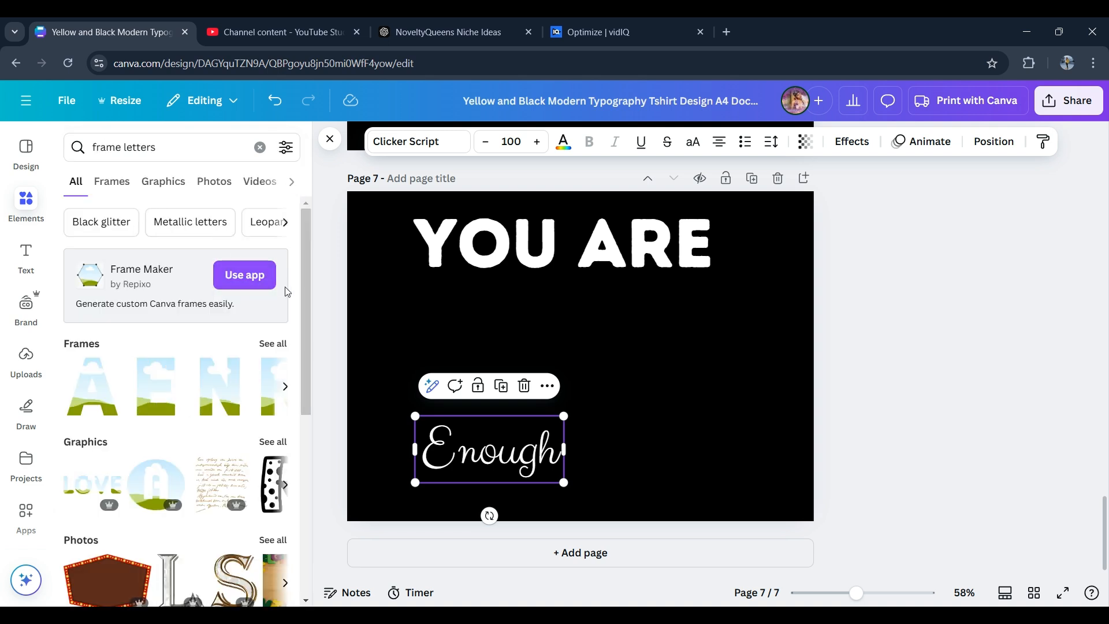
- Open all frame-letter results and insert several picture letter frames onto the page
left_click(272, 345)
scroll(246, 332, "down", 2)
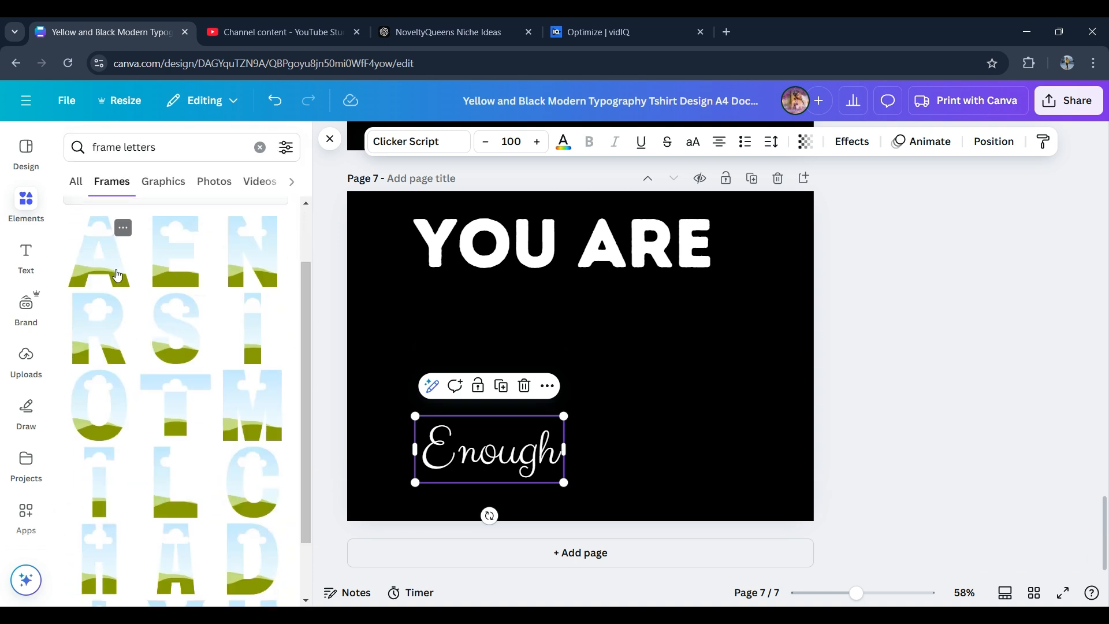
left_click(176, 254)
scroll(262, 315, "down", 3)
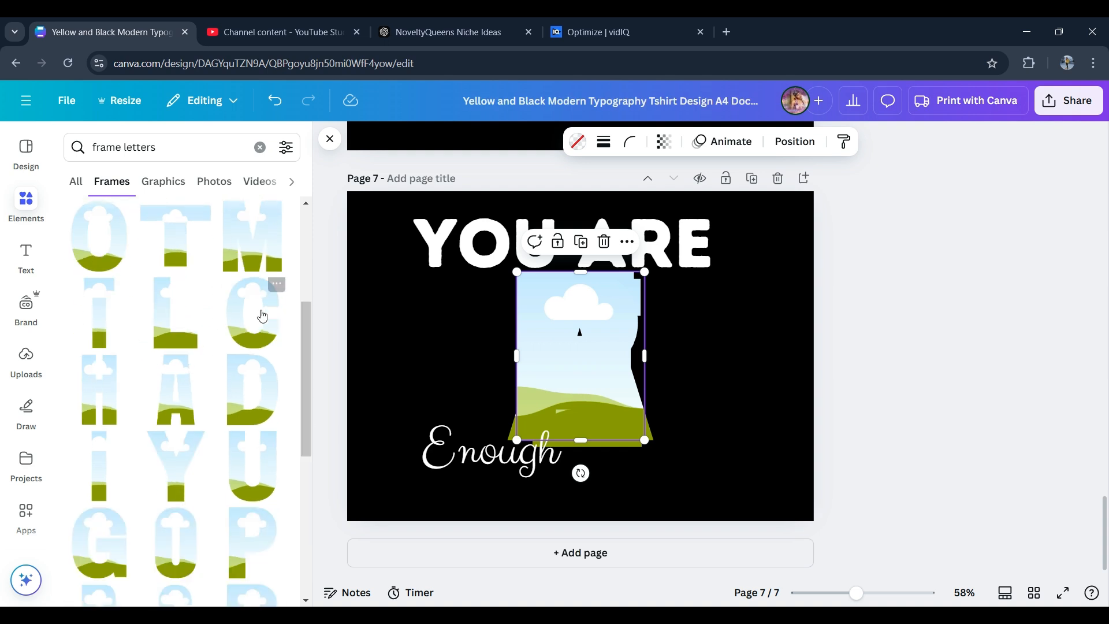
left_click(262, 316)
left_click(238, 448)
left_click(184, 455)
- Resize and position the Y, A and E letter frames on the page
left_click_drag(561, 381, 406, 353)
left_click_drag(630, 379, 751, 373)
left_click_drag(629, 359, 722, 380)
left_click_drag(933, 288, 631, 356)
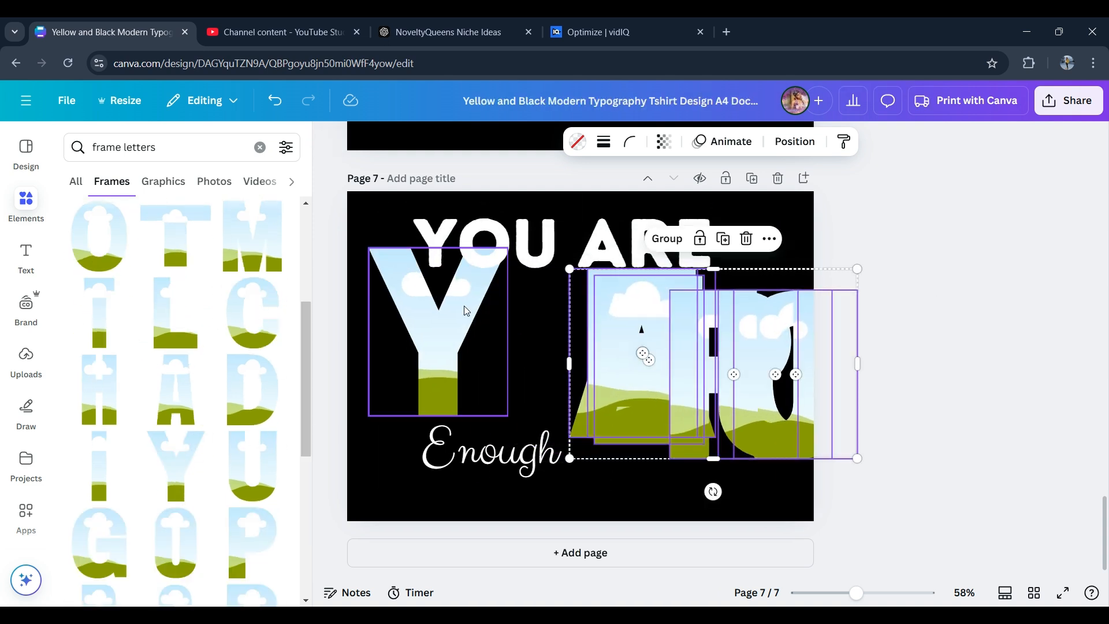
left_click(466, 311)
left_click_drag(507, 248, 454, 358)
left_click_drag(397, 379, 391, 315)
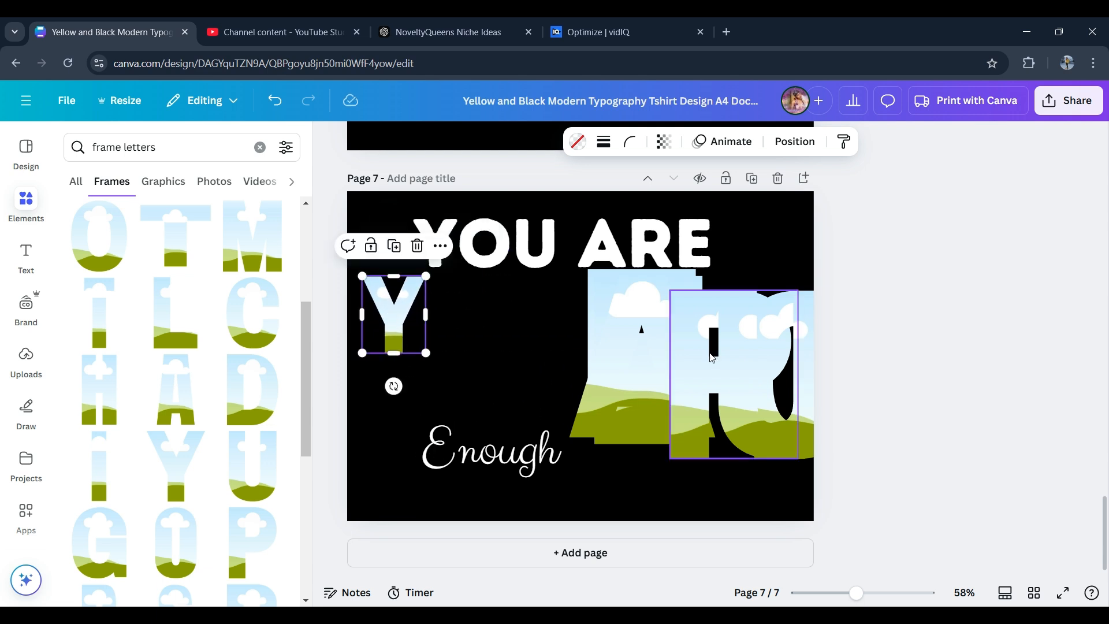
left_click(637, 337)
left_click_drag(713, 431, 644, 353)
left_click(634, 357)
left_click_drag(612, 318, 555, 409)
left_click(639, 339)
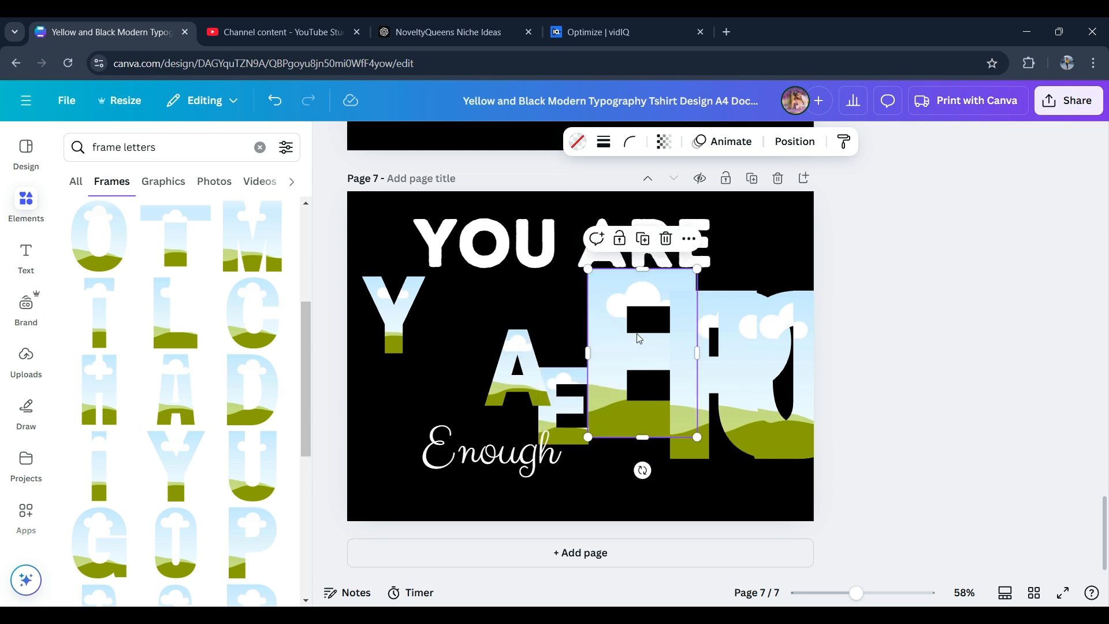
- Delete an extra letter frame and line up the A, R and E frames in a row
key("Delete")
left_click_drag(683, 341, 555, 332)
left_click_drag(668, 445, 702, 324)
left_click_drag(537, 388, 614, 329)
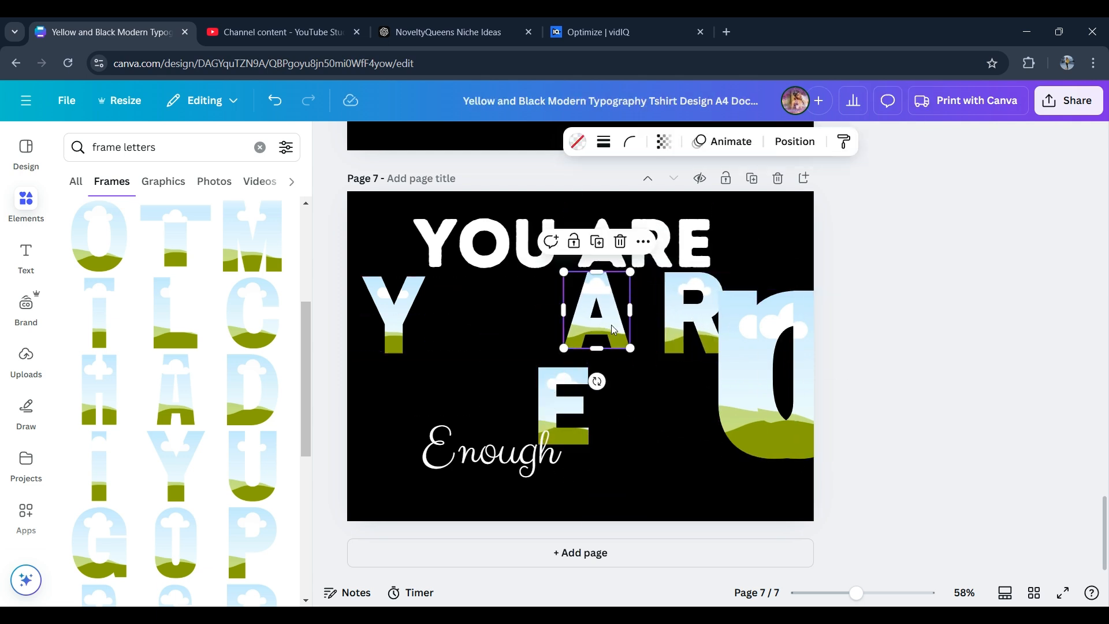
mouse_move(691, 333)
left_mouse_down()
mouse_move(657, 334)
mouse_move(688, 348)
left_mouse_up()
left_click(568, 399)
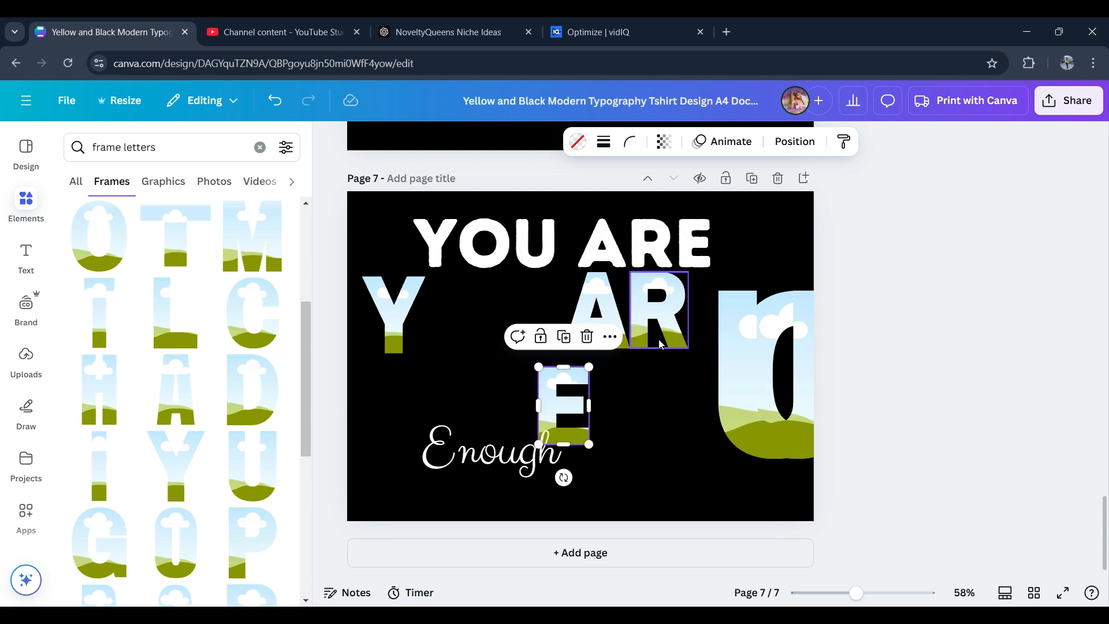
left_click_drag(567, 395, 738, 273)
- Shrink the U letter frame and place it after the Y frame
left_click(769, 396)
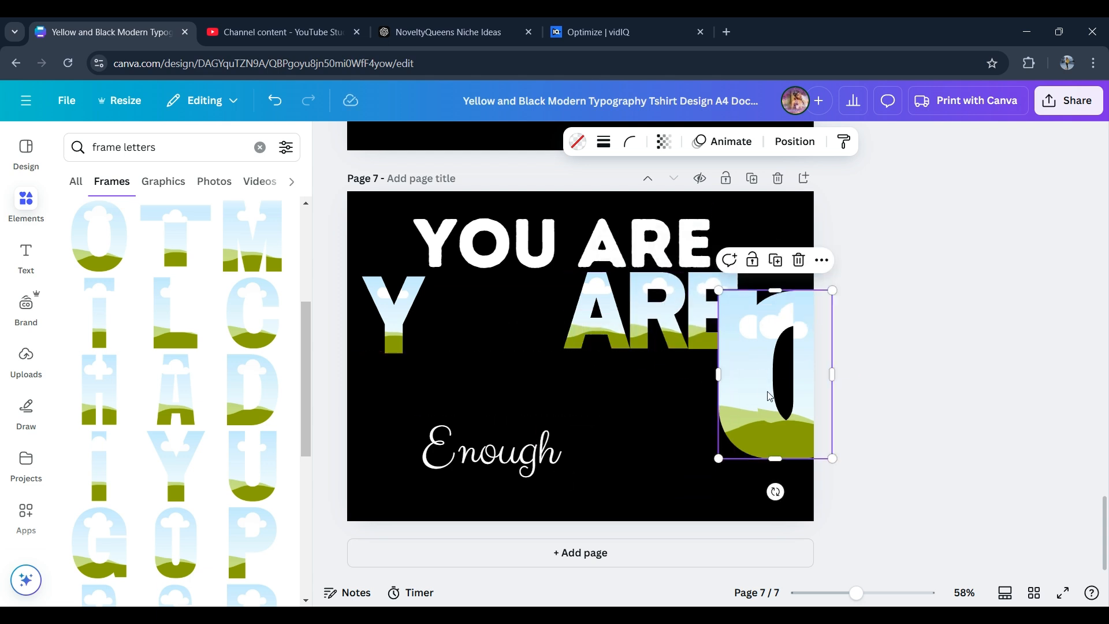
left_click_drag(769, 396, 500, 361)
left_click_drag(562, 422, 515, 358)
left_click_drag(485, 306, 462, 327)
left_click_drag(493, 377, 481, 361)
left_click_drag(442, 346, 506, 347)
left_click_drag(755, 421, 434, 368)
left_click_drag(538, 408, 472, 333)
left_click(468, 209)
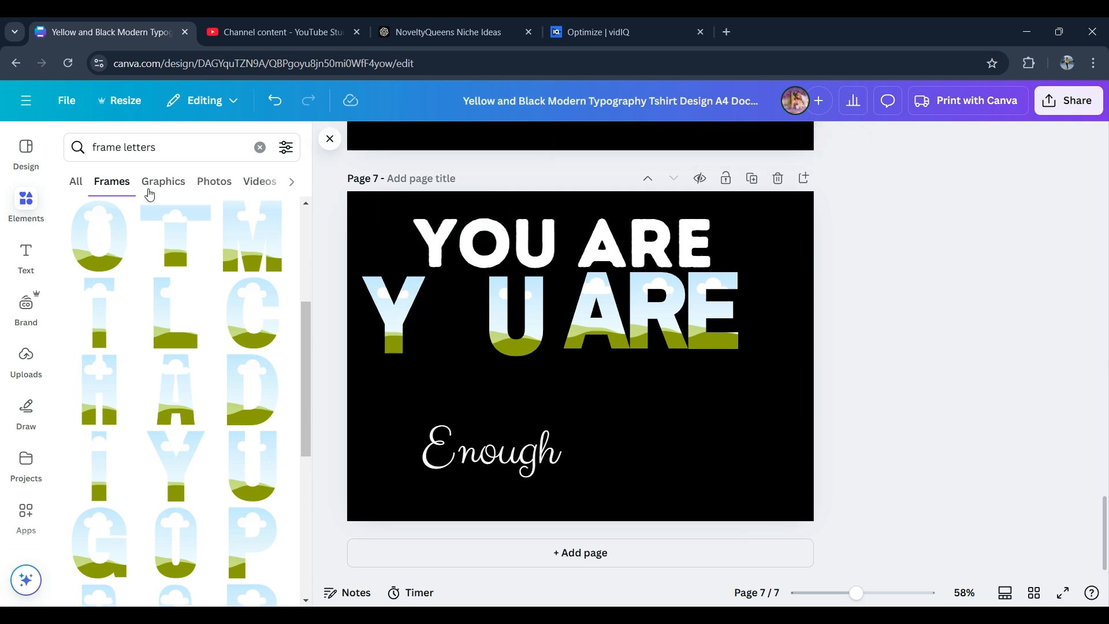
- Add an O letter frame between Y and U and adjust the spacing of the letters
left_click(84, 249)
left_click_drag(639, 412, 521, 354)
left_click(704, 341)
left_click_drag(704, 341, 618, 332)
left_click(669, 333)
left_click(613, 332)
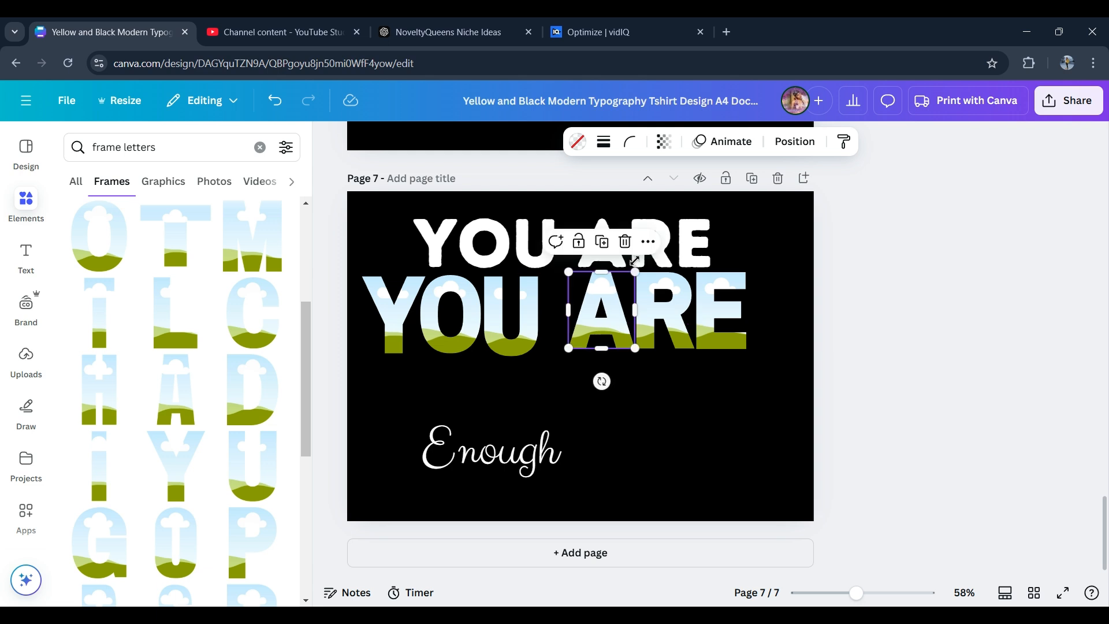
- Delete the white YOU ARE text and duplicate the page
left_click(687, 238)
key("Delete")
left_click(751, 178)
left_click_drag(907, 282, 393, 327)
key("Delete")
- Delete the Enough text from page 7
scroll(529, 381, "up", 5)
left_click(529, 381)
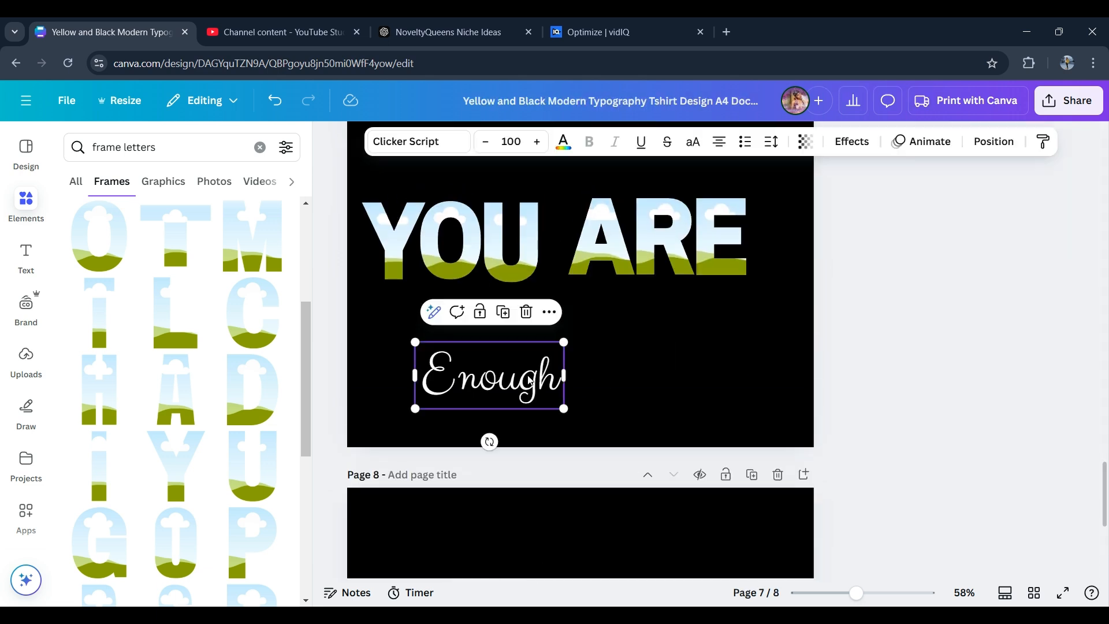
key("Delete")
- Nudge the A, R and E letter frames to even out the spacing of YOU ARE
left_click_drag(513, 270, 463, 267)
mouse_move(601, 235)
left_mouse_down()
mouse_move(557, 234)
mouse_move(579, 235)
left_mouse_up()
left_click_drag(614, 272, 624, 250)
left_click(670, 224)
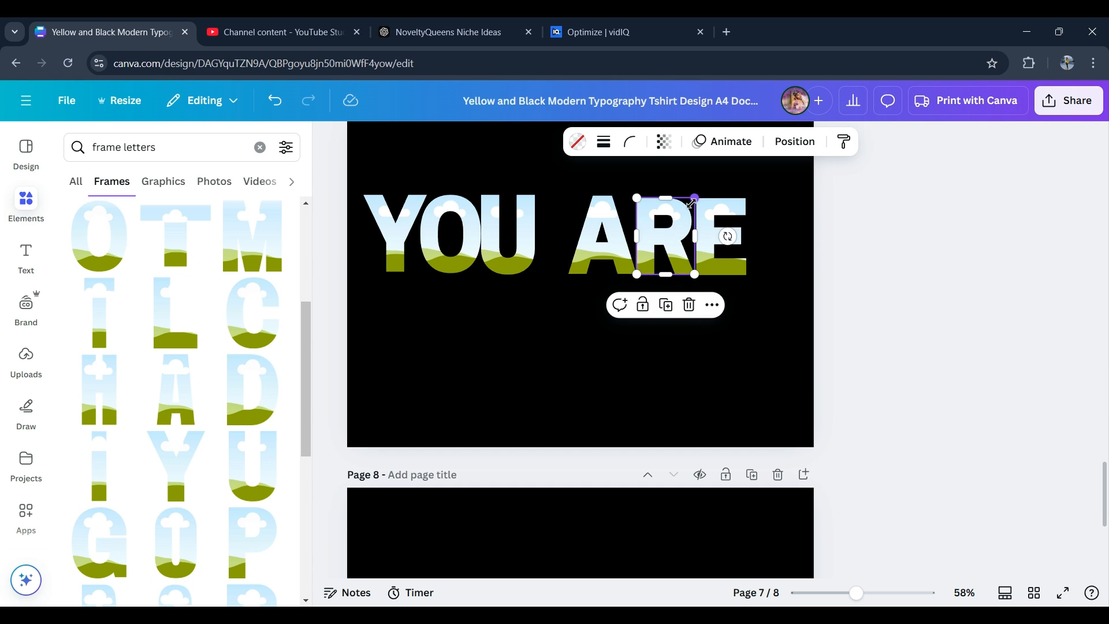
left_click_drag(693, 200, 731, 218)
left_click_drag(747, 272, 749, 274)
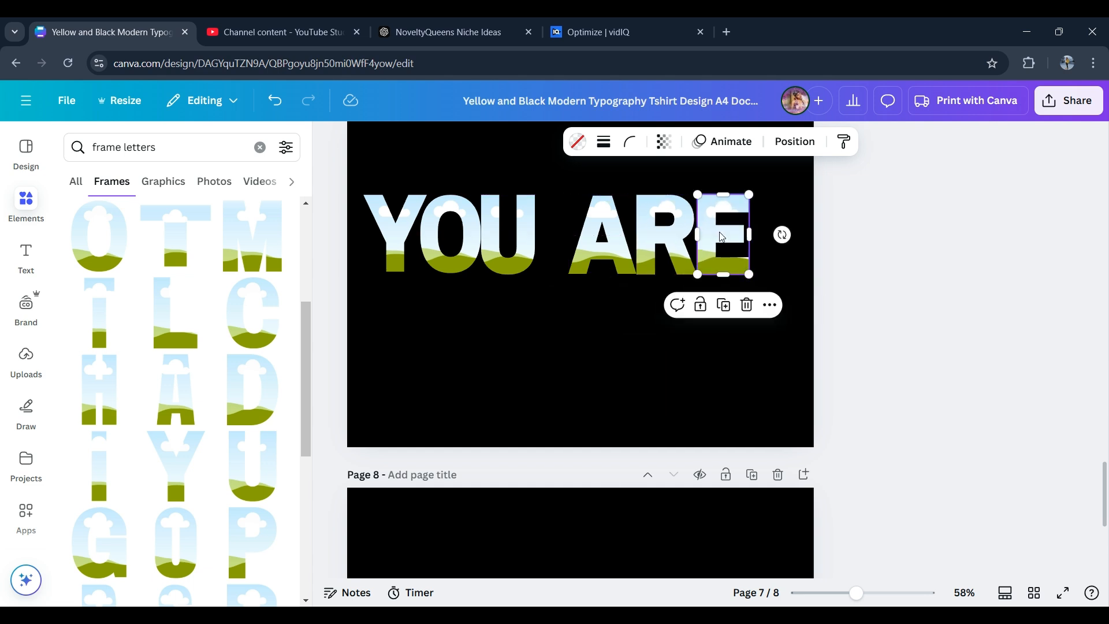
left_click_drag(720, 233, 724, 234)
left_click_drag(666, 233, 669, 234)
left_click_drag(715, 236, 720, 239)
left_click_drag(758, 276, 756, 273)
left_click_drag(721, 229, 720, 231)
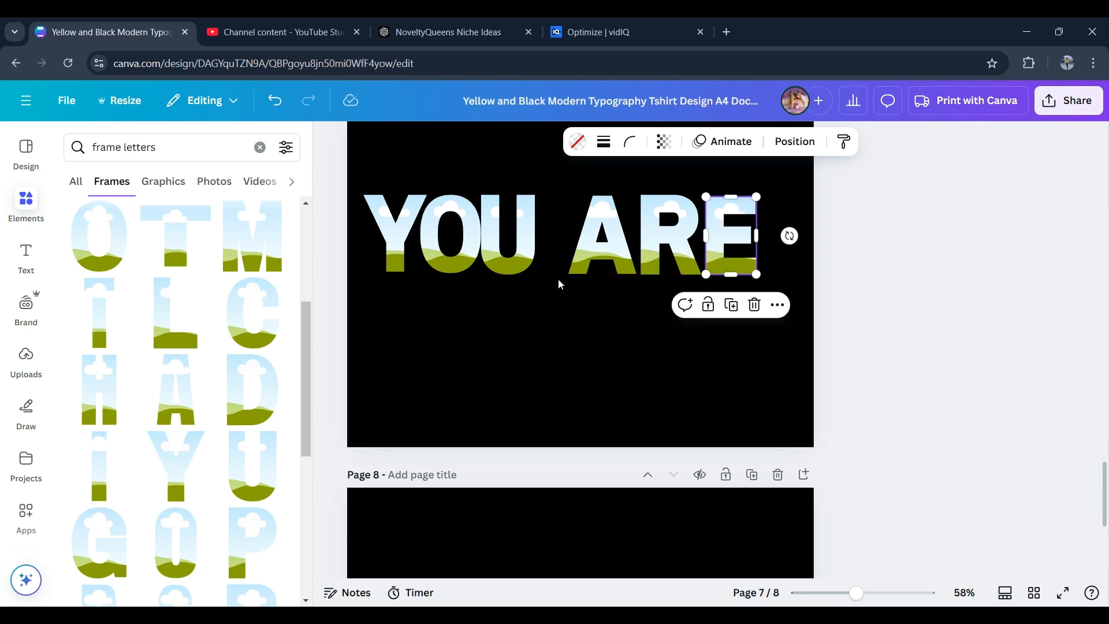
- Select all the letter frames and create a second YOU ARE row below the first
left_click(559, 284)
left_click_drag(1050, 153, 421, 274)
left_click(571, 305)
left_click_drag(609, 243, 608, 368)
- Fill each top-row YOU ARE letter frame with white instead of the picture
left_click(396, 231)
left_click(578, 142)
left_click(195, 295)
left_click(463, 262)
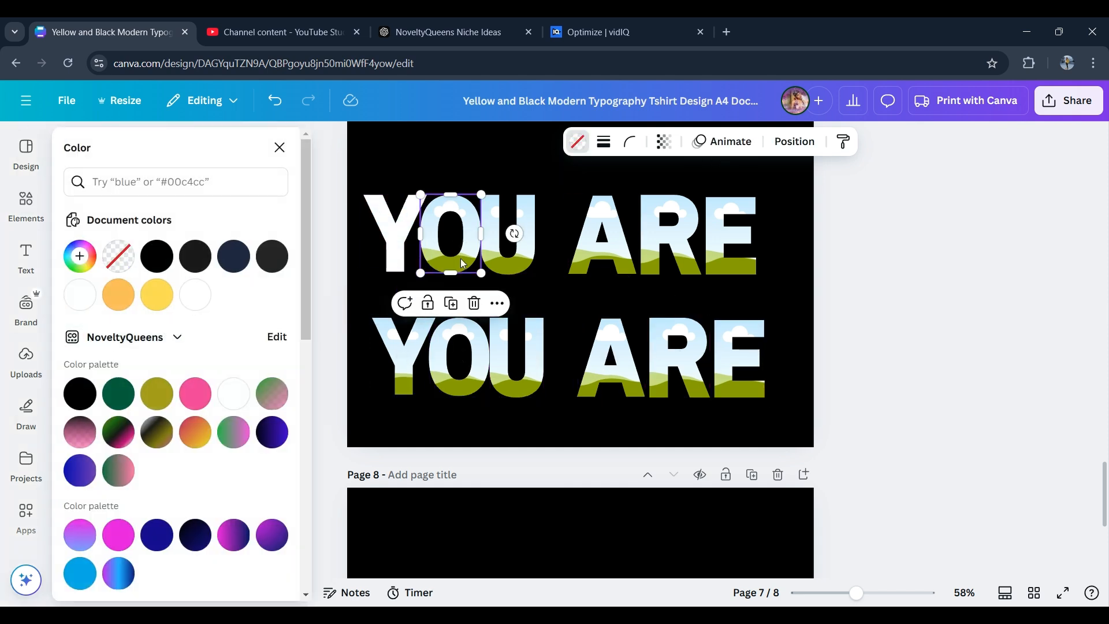
left_click(196, 295)
left_click(507, 261)
left_click(196, 295)
left_click(602, 256)
left_click(196, 303)
left_click(665, 253)
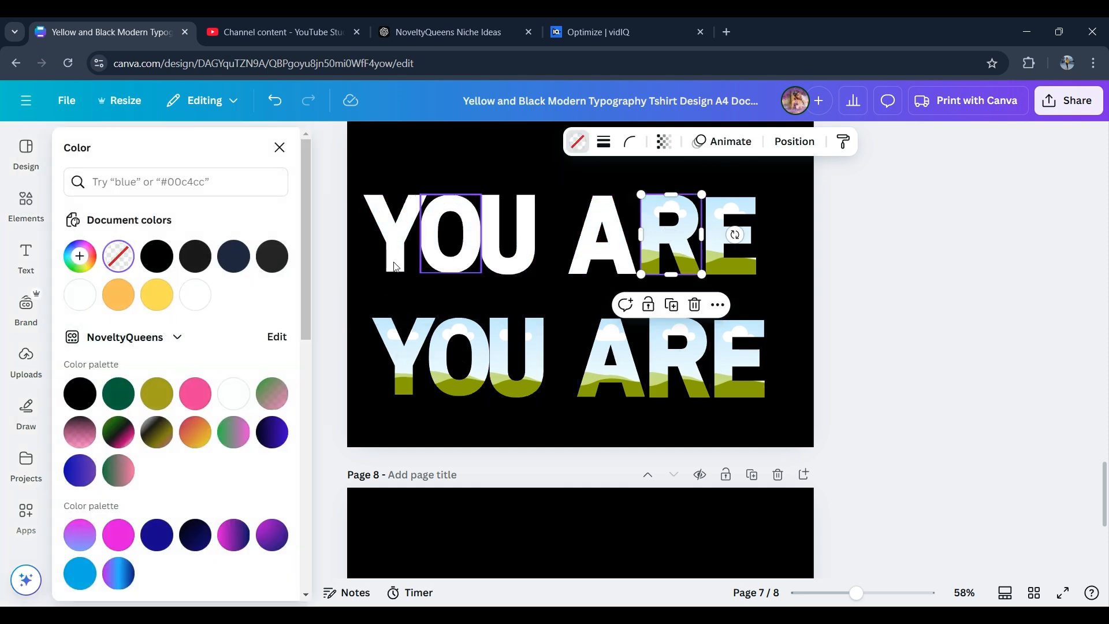
left_click(195, 301)
left_click(728, 253)
left_click(192, 303)
left_click(279, 147)
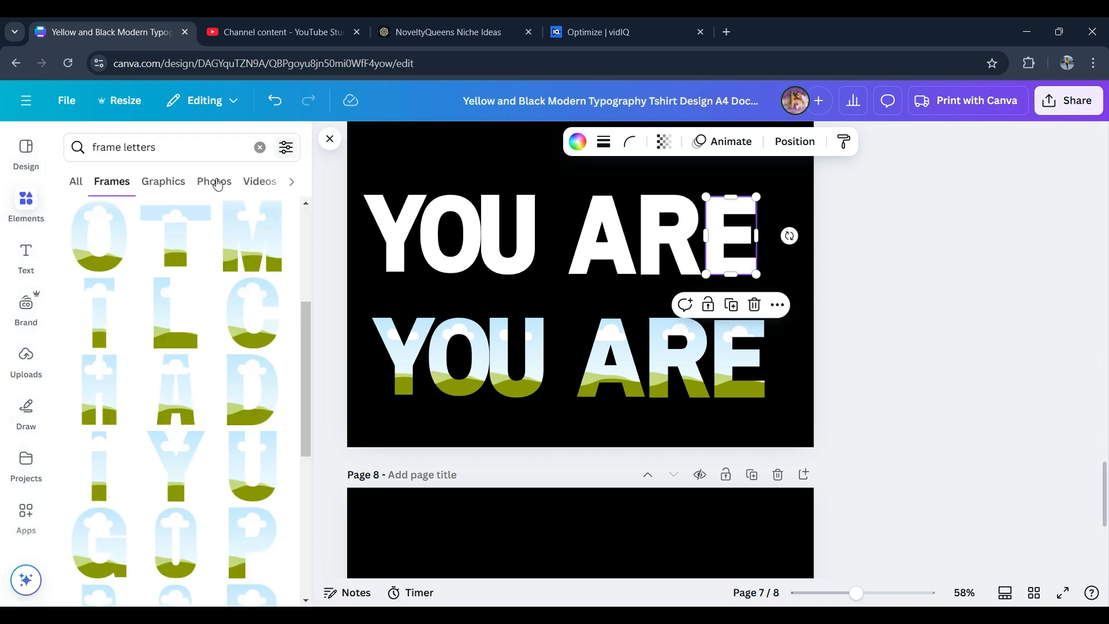
- Search the elements for Leopard print
left_click(260, 148)
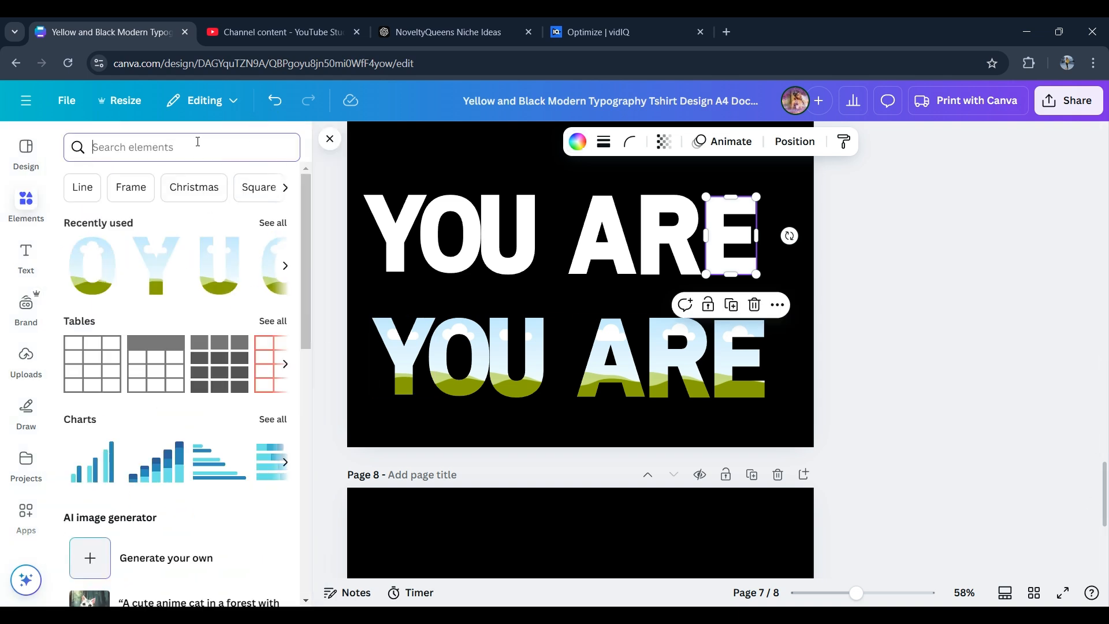
type("le")
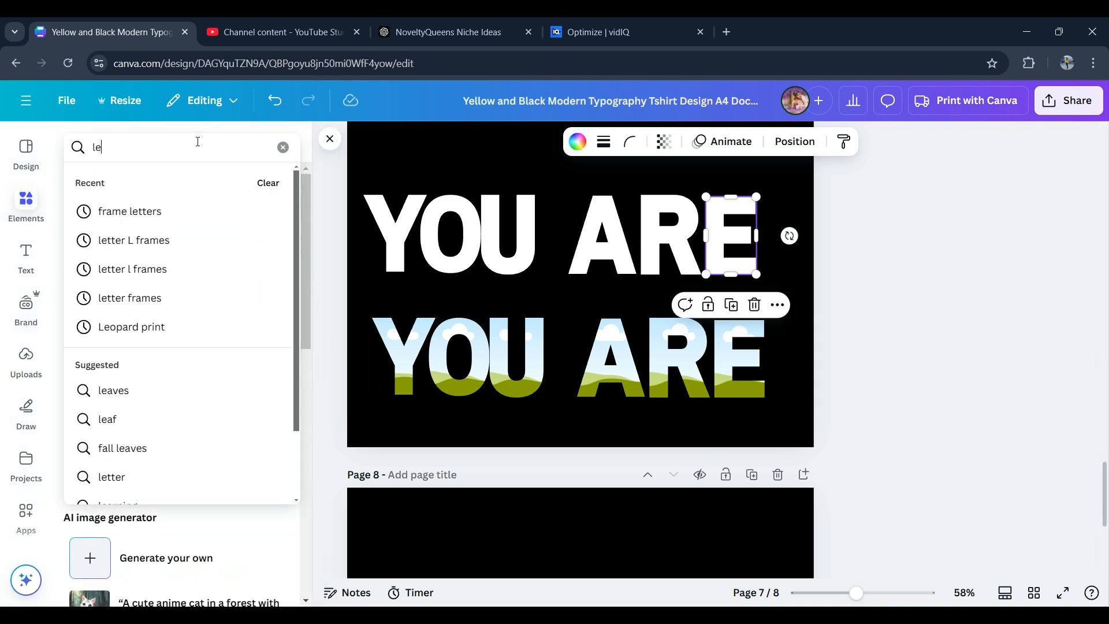
left_click(132, 326)
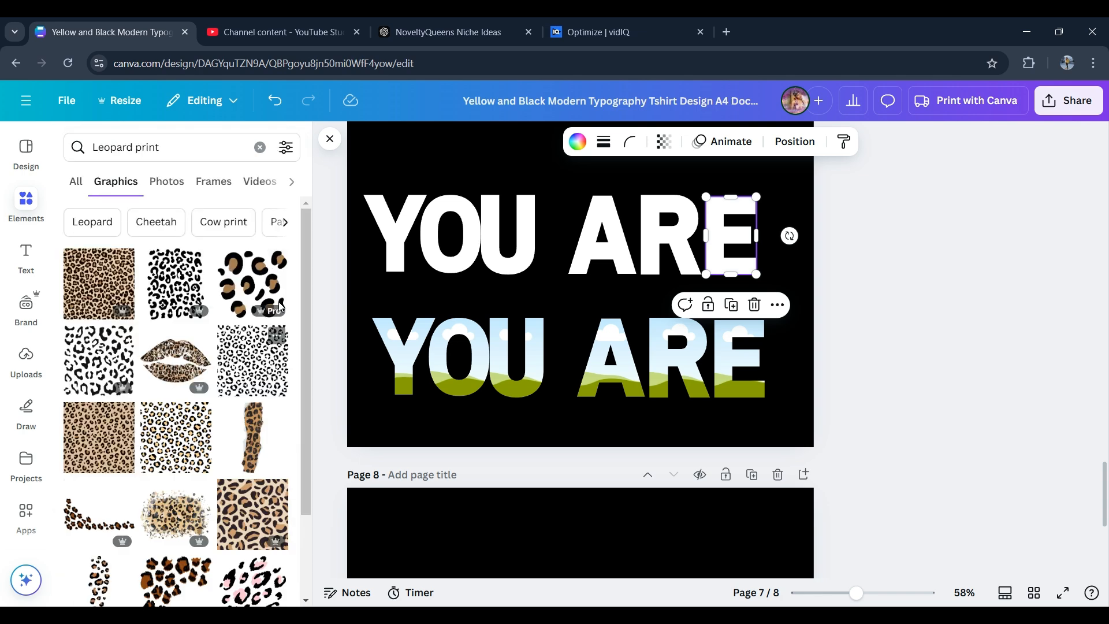
scroll(279, 306, "down", 5)
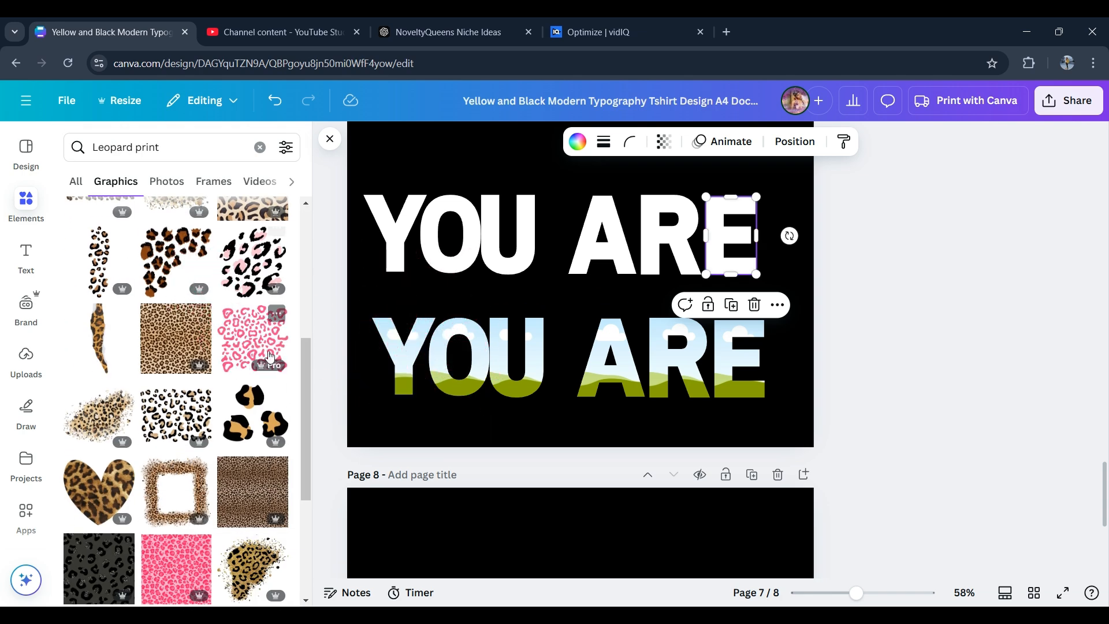
left_click_drag(268, 355, 456, 378)
left_click_drag(857, 592, 877, 593)
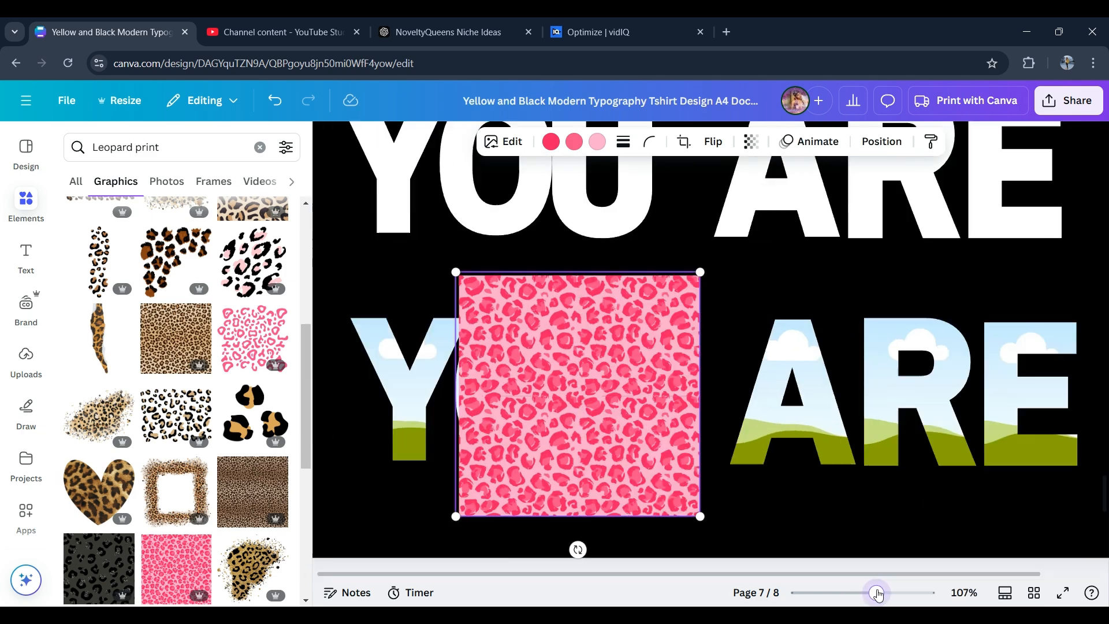
left_click_drag(578, 394, 581, 439)
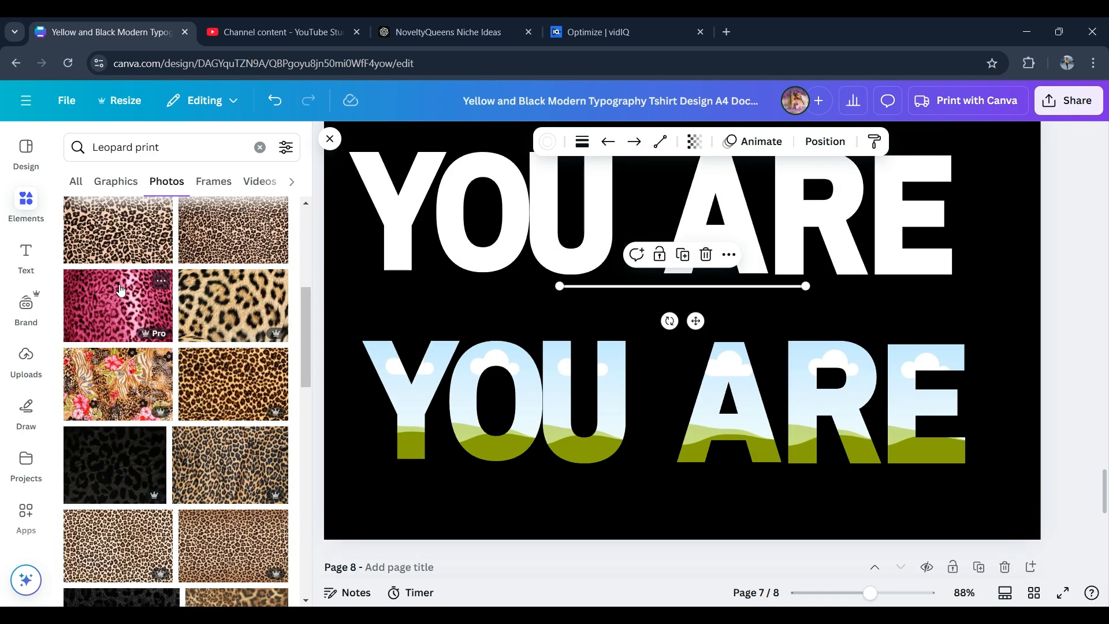
- Fill the second-row Y, O and U frames with animal-print photos, ending with the zebra-leopard print
left_click_drag(123, 298, 465, 381)
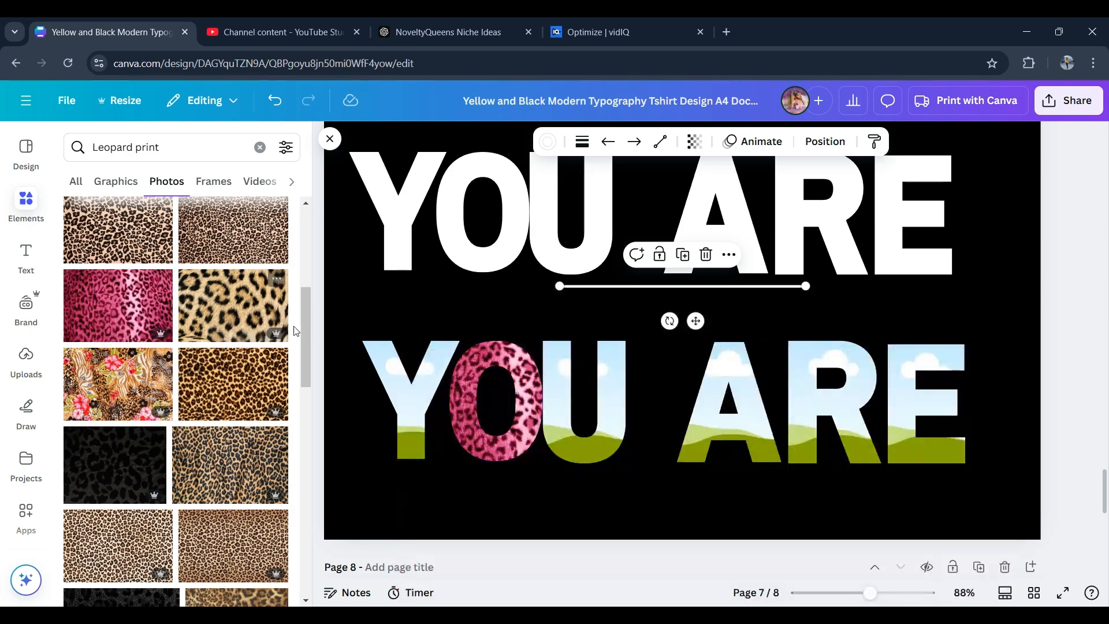
left_click_drag(306, 334, 308, 455)
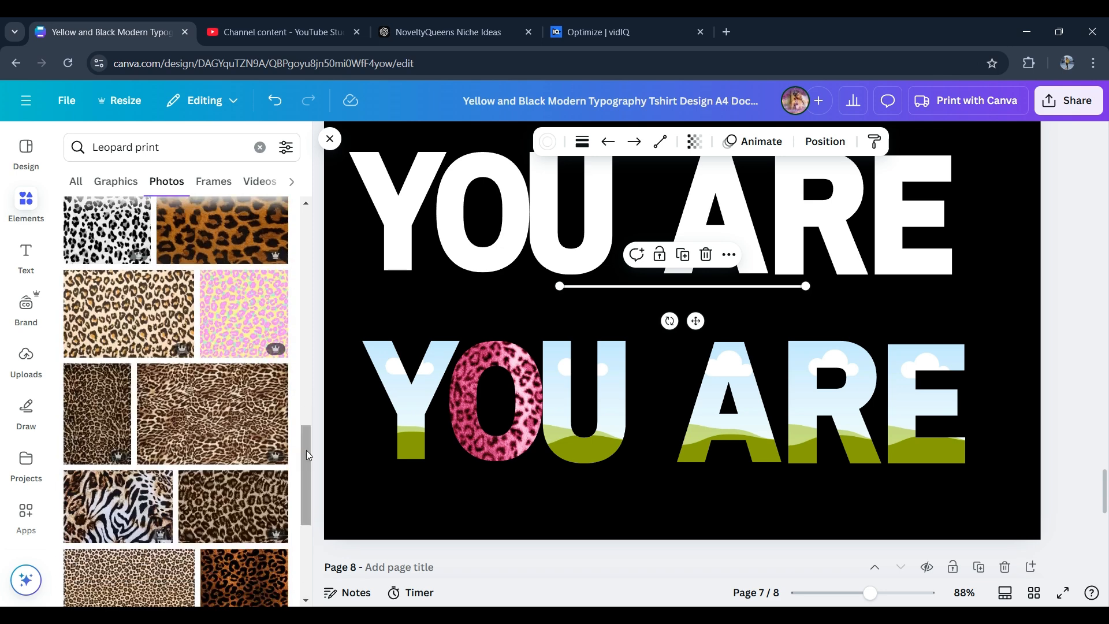
left_click_drag(234, 333, 403, 399)
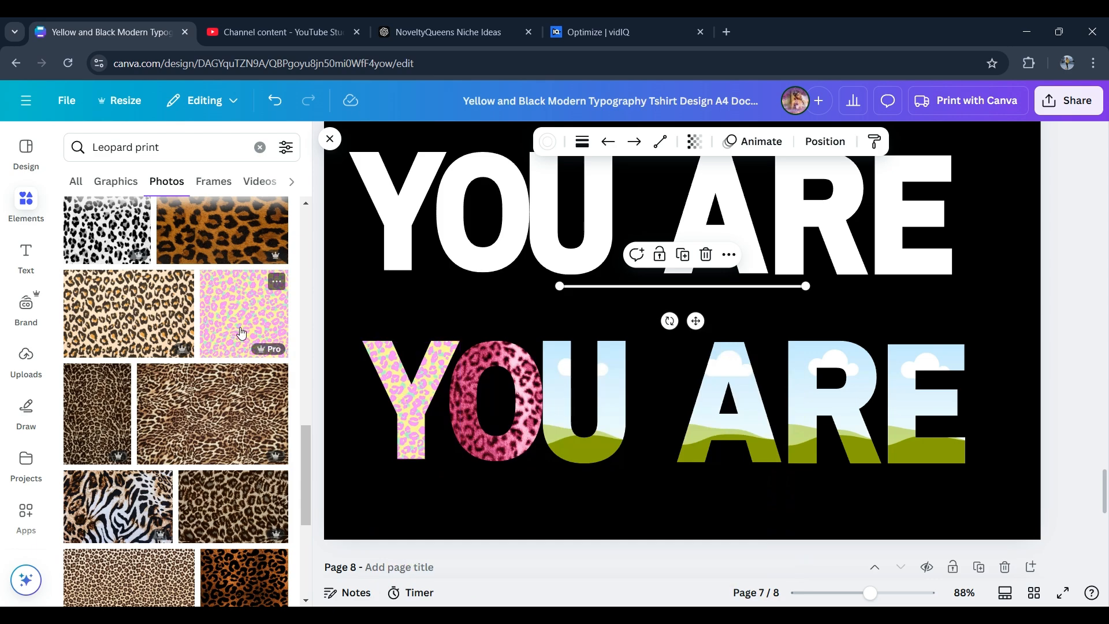
left_click_drag(127, 501, 410, 404)
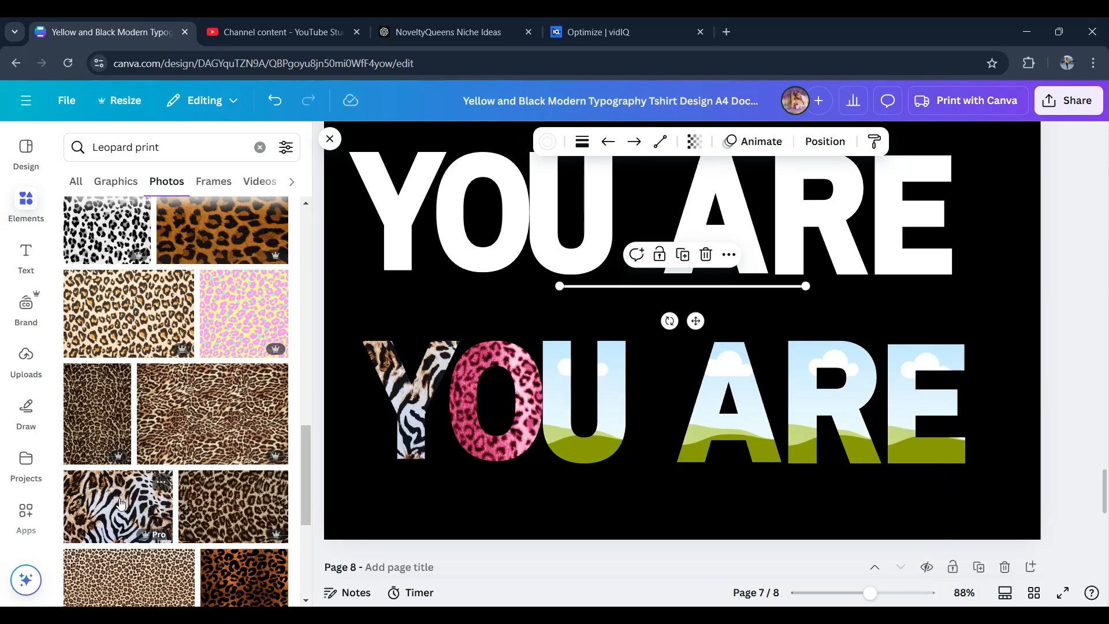
left_click_drag(121, 503, 466, 421)
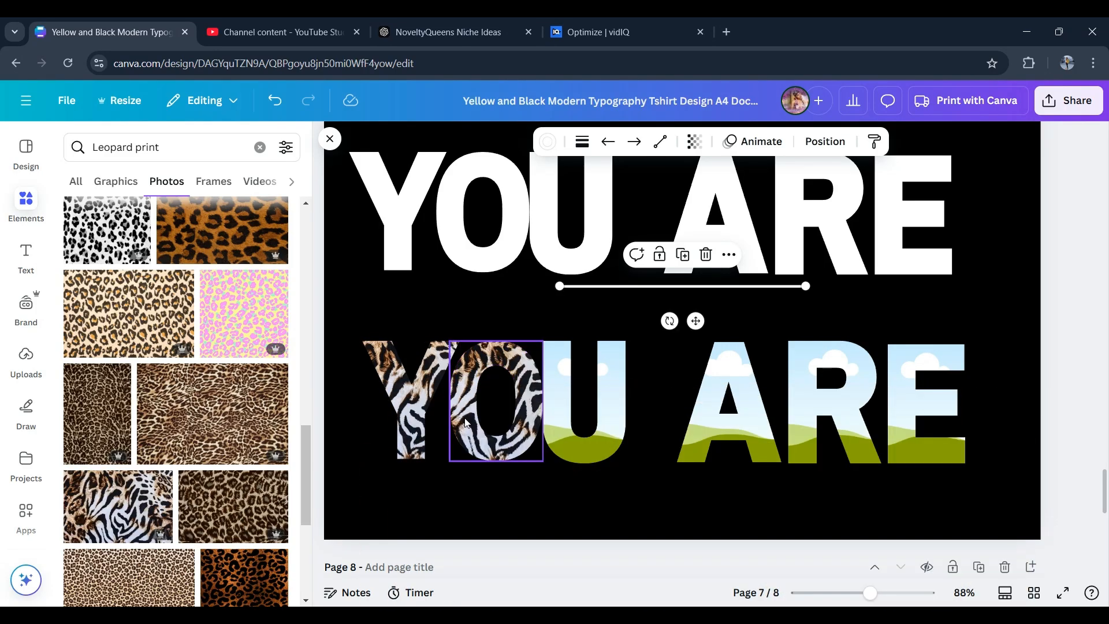
left_click_drag(103, 512, 583, 404)
- Fill the second-row A, R and E frames with the same zebra-leopard print photo
left_click(109, 499)
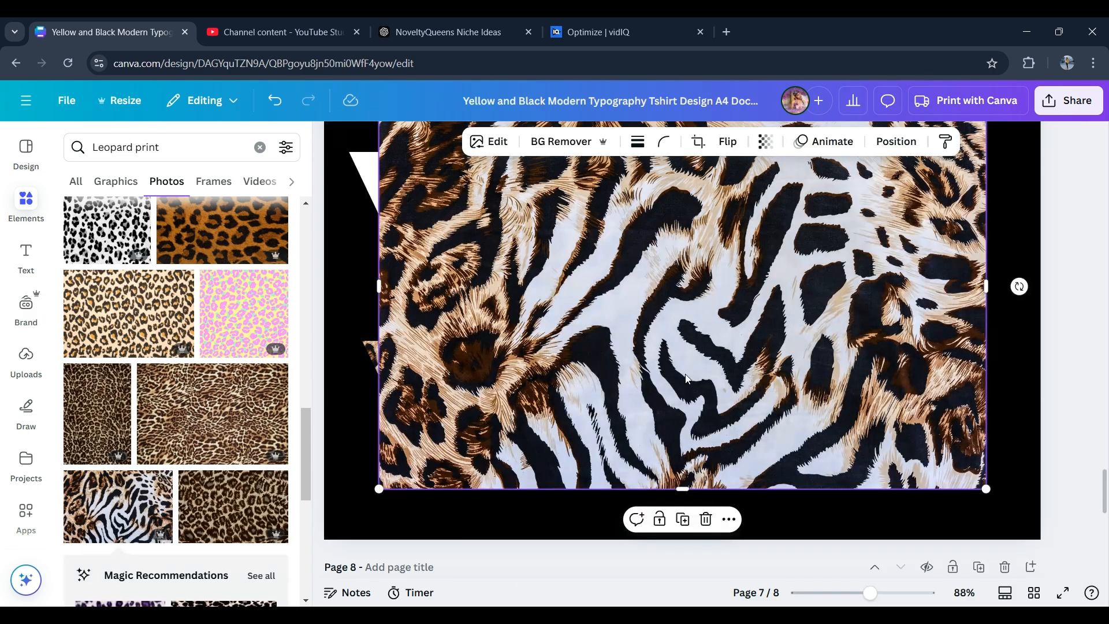
left_click_drag(675, 373, 794, 439)
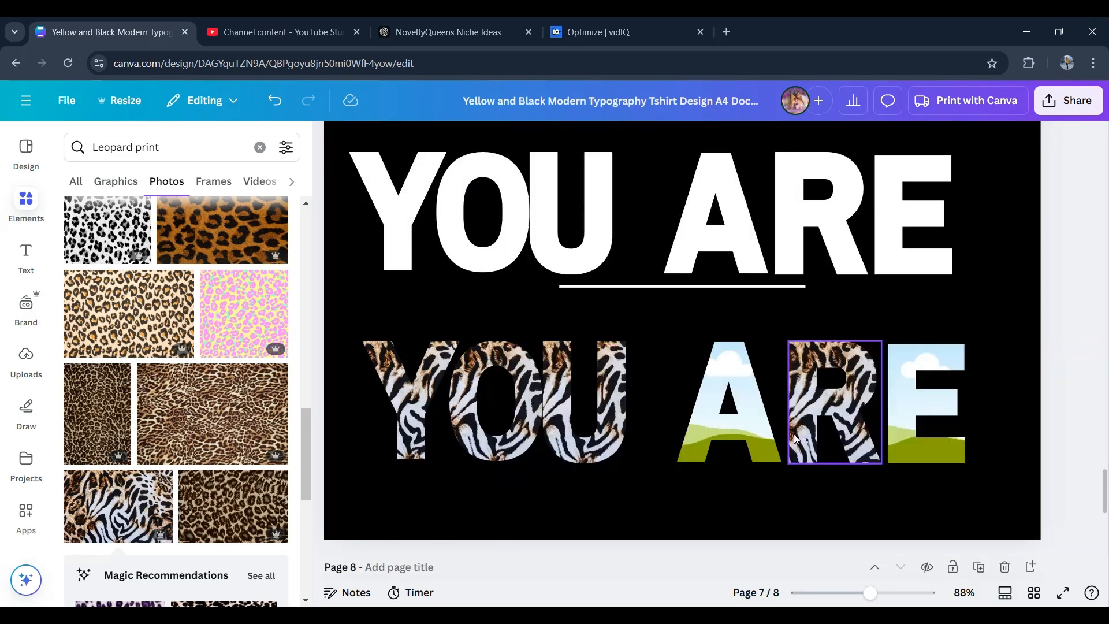
left_click_drag(140, 521, 585, 305)
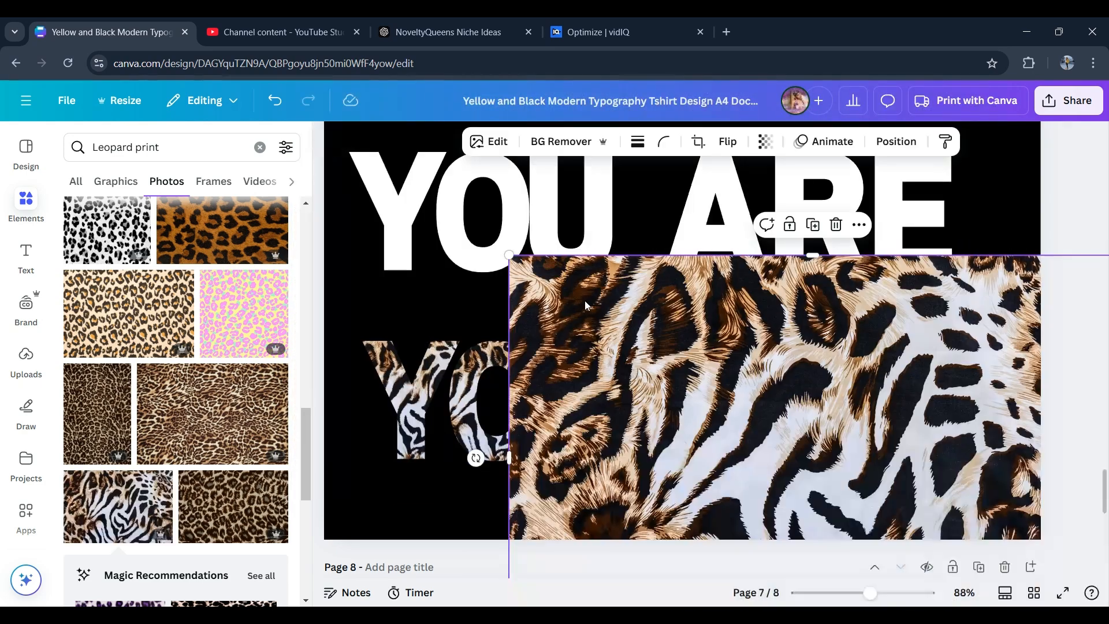
left_click_drag(743, 368, 730, 450)
left_click(117, 504)
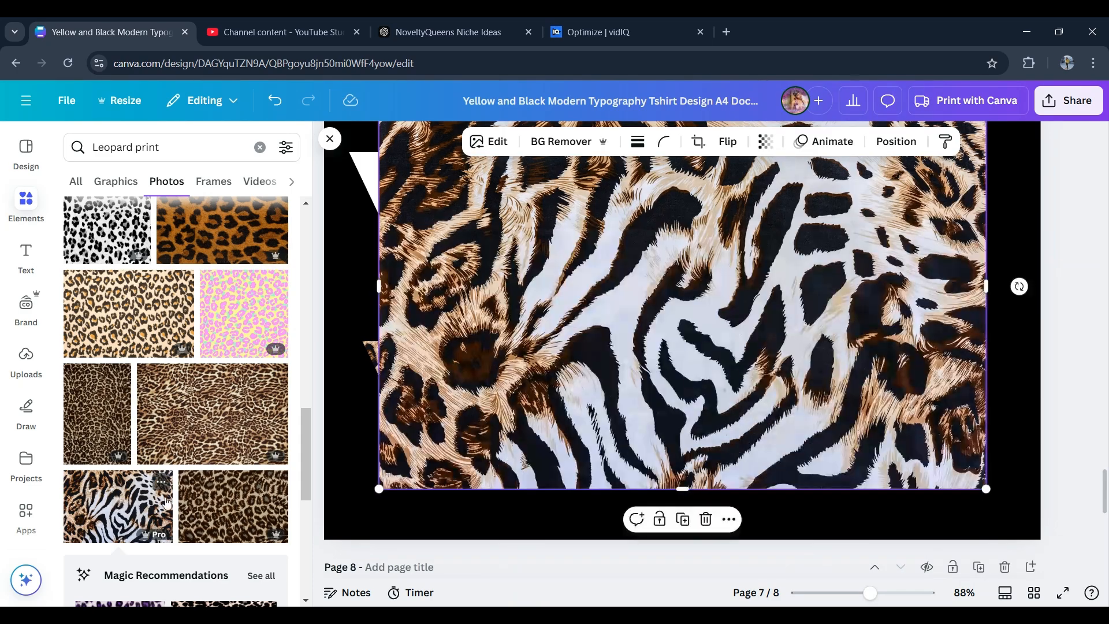
left_click_drag(737, 345, 922, 408)
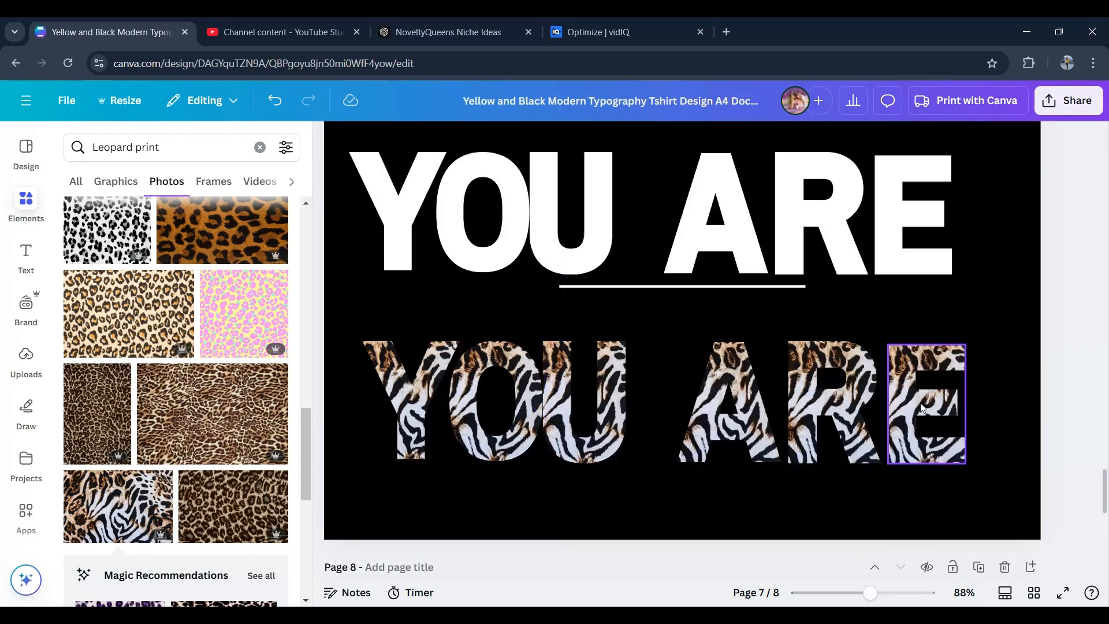
- Delete the underline between the rows and nudge the second-row Y frame into place
left_click(691, 287)
key("Delete")
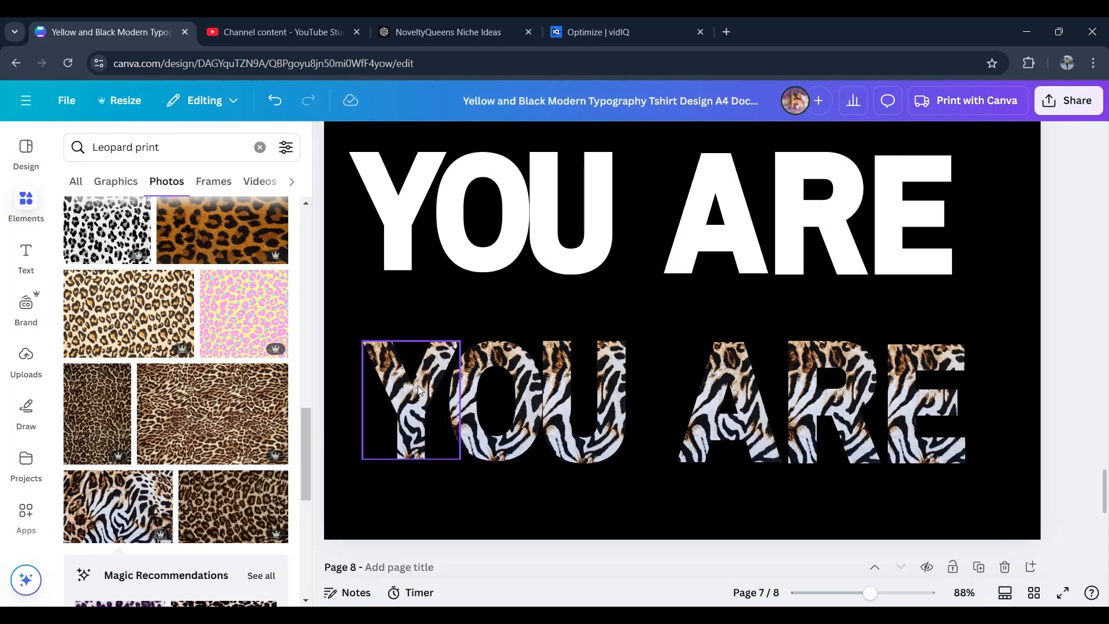
left_click_drag(419, 391, 399, 198)
left_click_drag(389, 354, 408, 389)
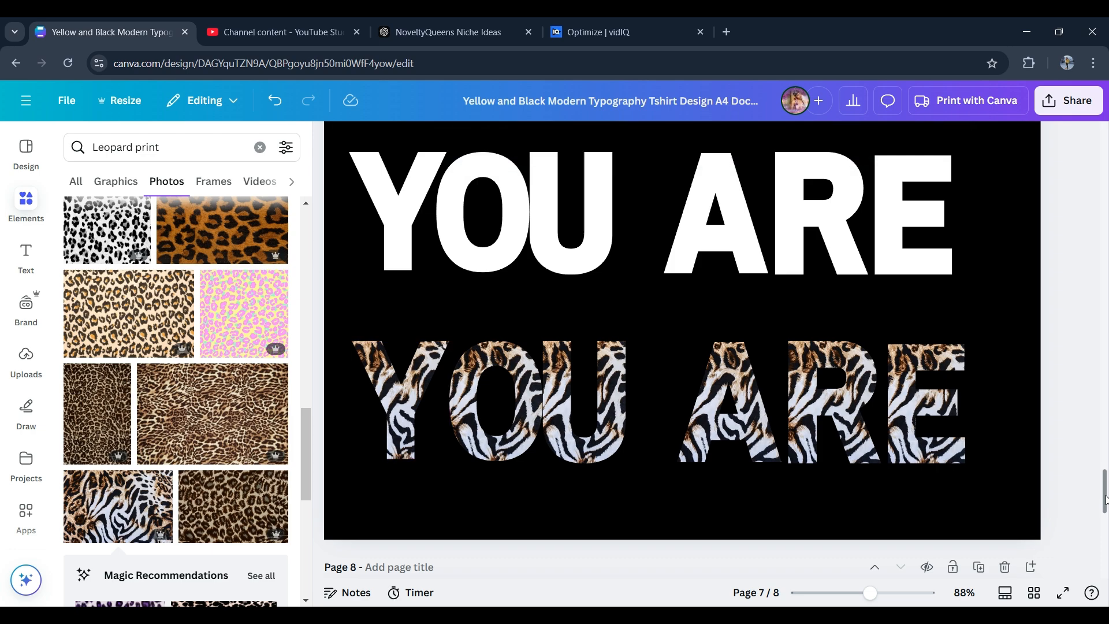
- Duplicate the page and delete the white YOU ARE row from the copy
scroll(987, 364, "up", 3)
scroll(984, 358, "down", 10)
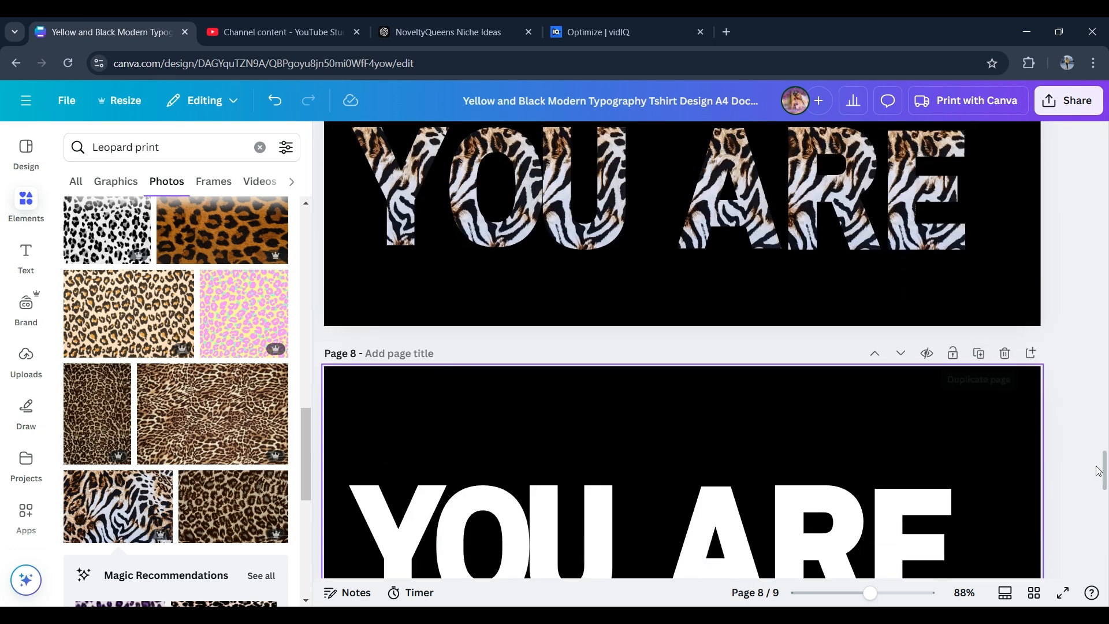
scroll(1072, 363, "up", 3)
left_click_drag(1071, 363, 435, 376)
key("Delete")
- Delete the animal-print YOU ARE row from page 7
left_click_drag(1103, 488, 1104, 461)
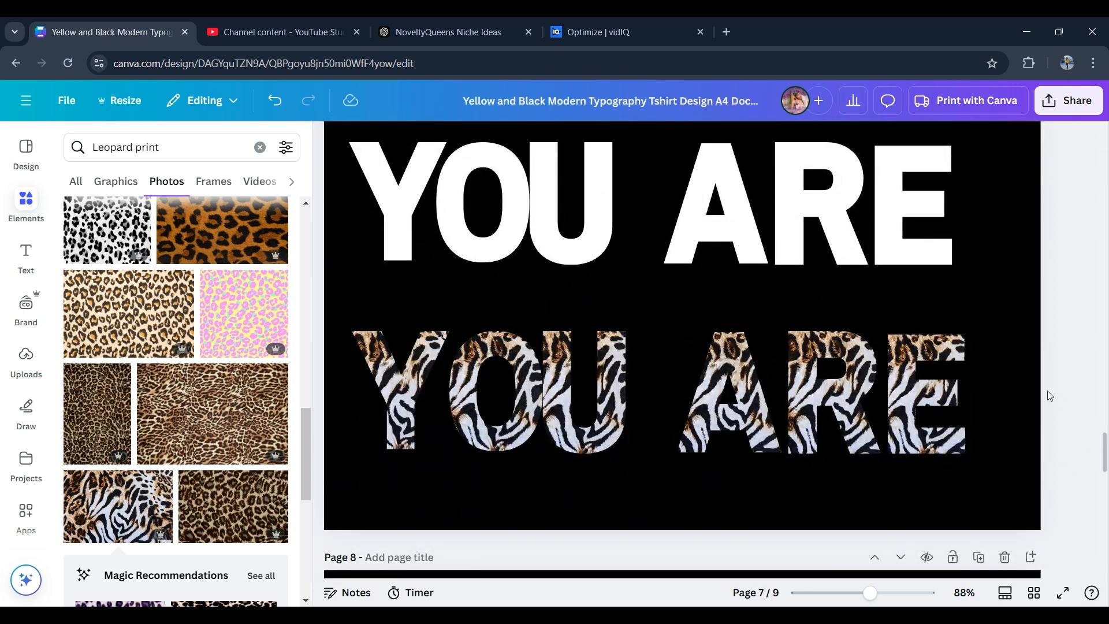
left_click_drag(1050, 396, 381, 355)
key("Delete")
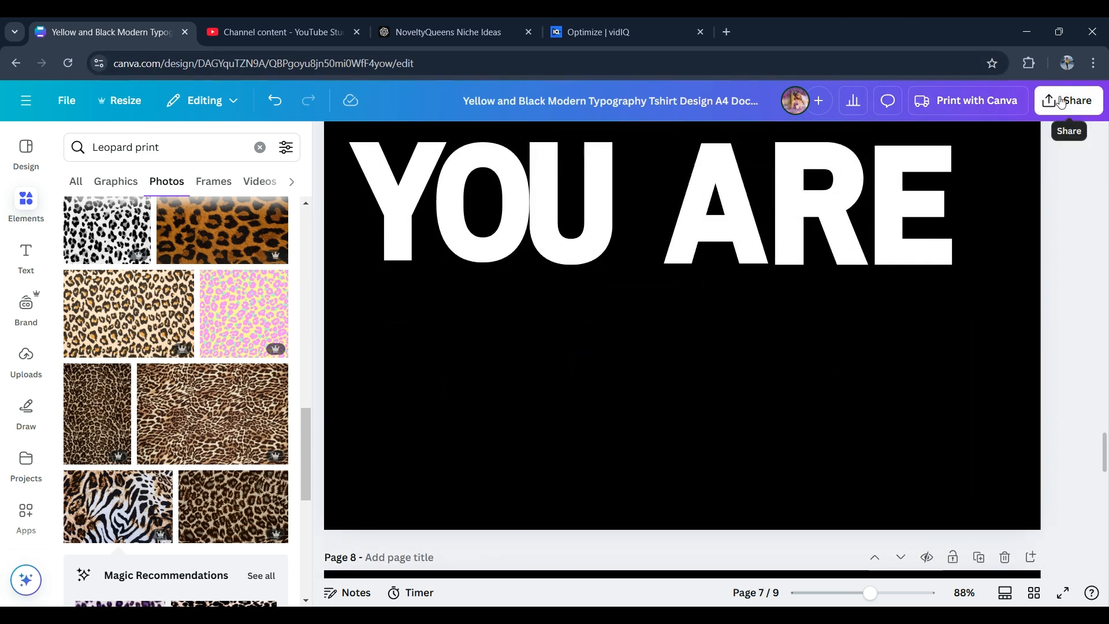
- Download only page 7 as a PNG with a transparent background
left_click(1068, 100)
left_click(845, 379)
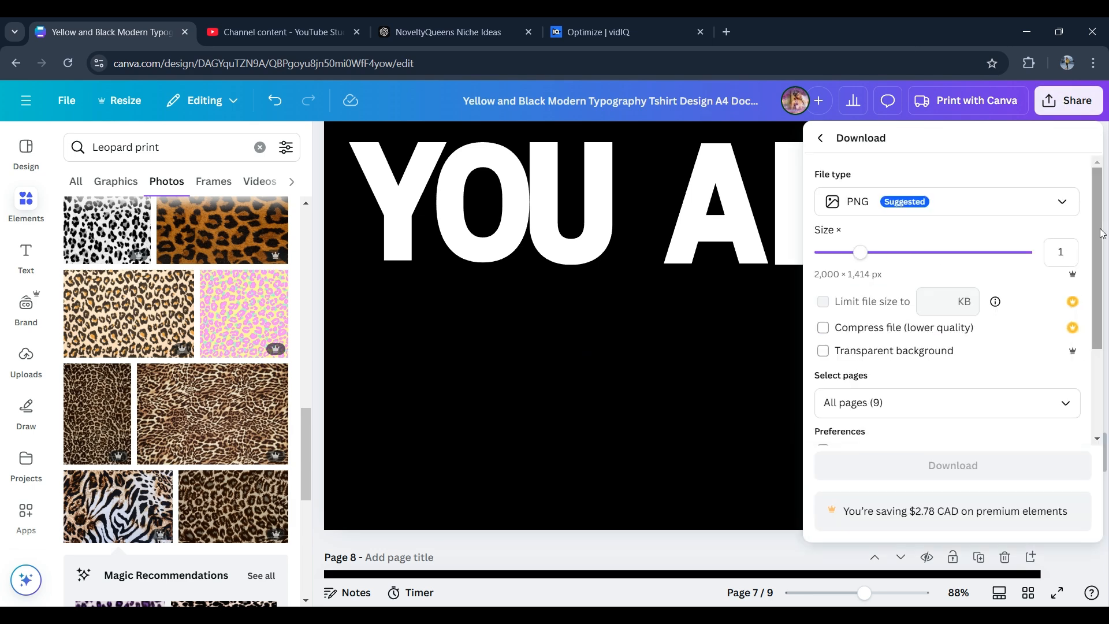
left_click(1062, 403)
left_click(1054, 170)
left_click(1054, 205)
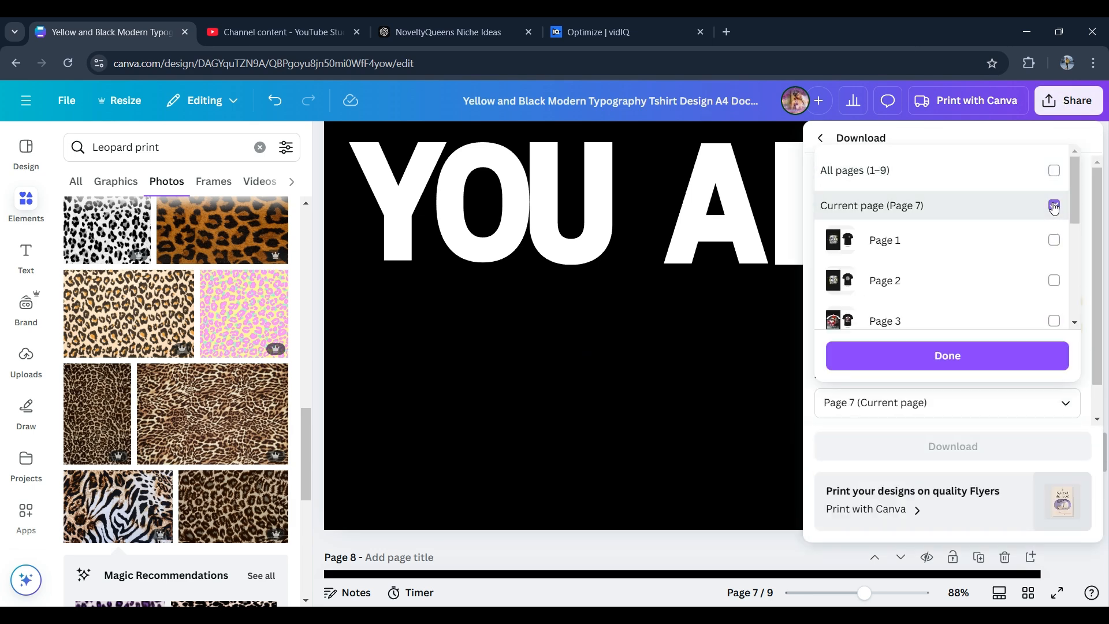
left_click(947, 355)
left_click(823, 350)
left_click(905, 445)
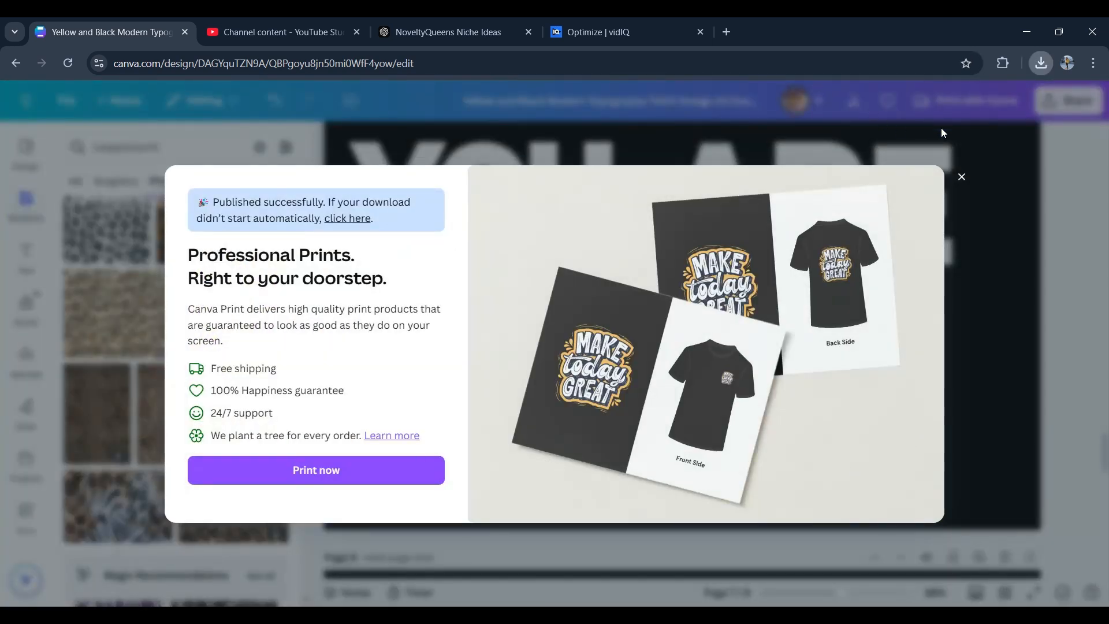
left_click(962, 177)
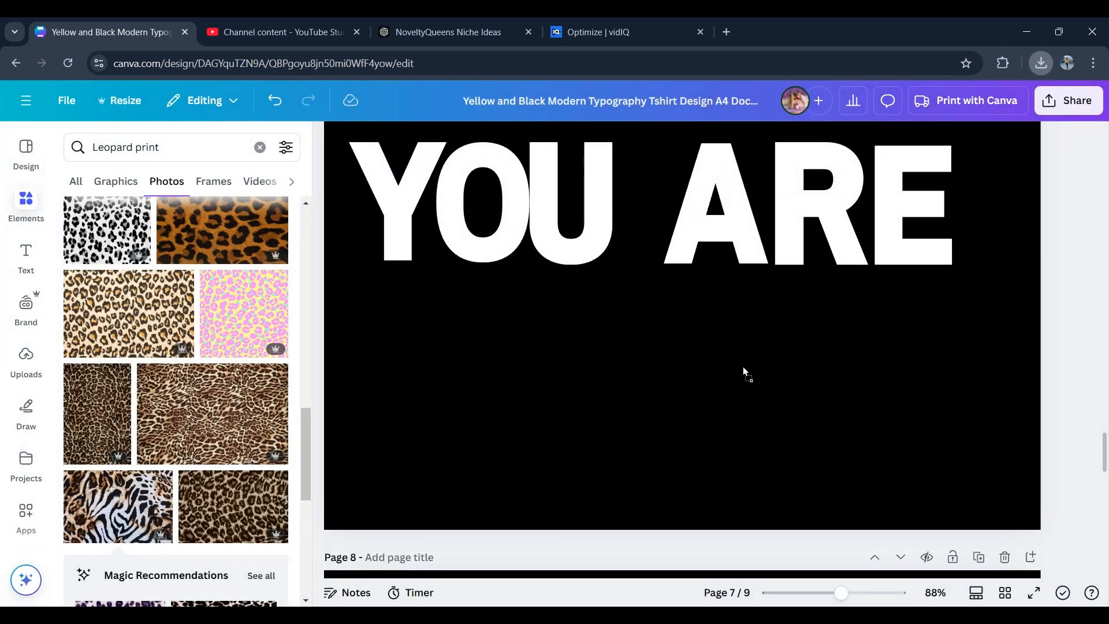
- Bring the exported white YOU ARE image onto page 7 and delete the original white letter frames
left_click(700, 375)
left_click_drag(670, 287, 638, 396)
left_click_drag(652, 238, 652, 288)
left_click_drag(677, 373, 656, 253)
left_click_drag(632, 406, 632, 276)
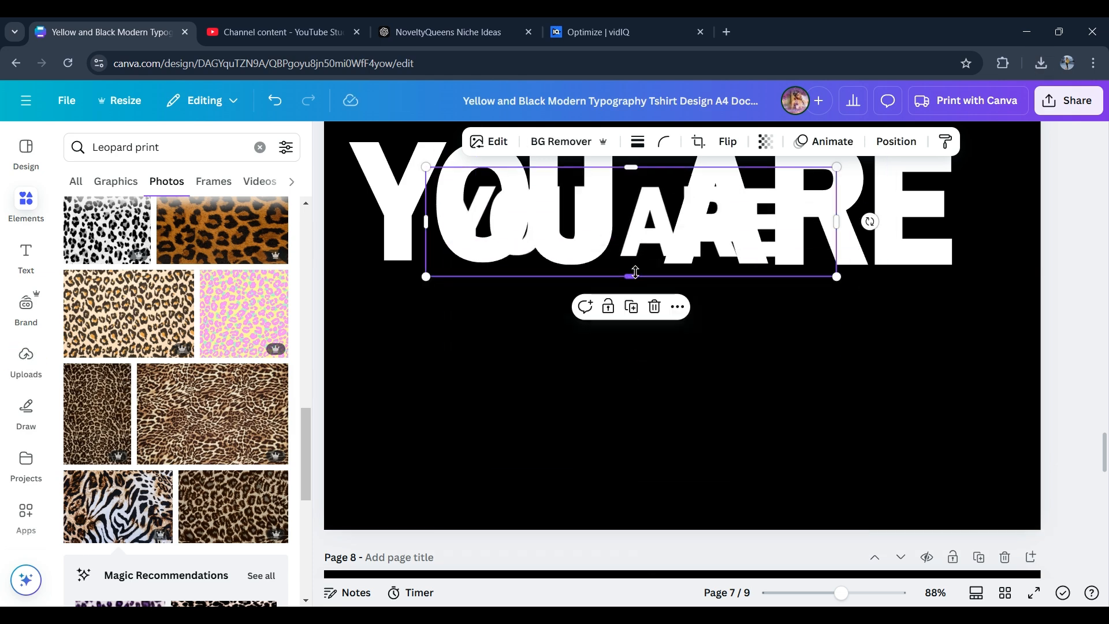
left_click_drag(635, 231, 629, 396)
left_click(421, 224)
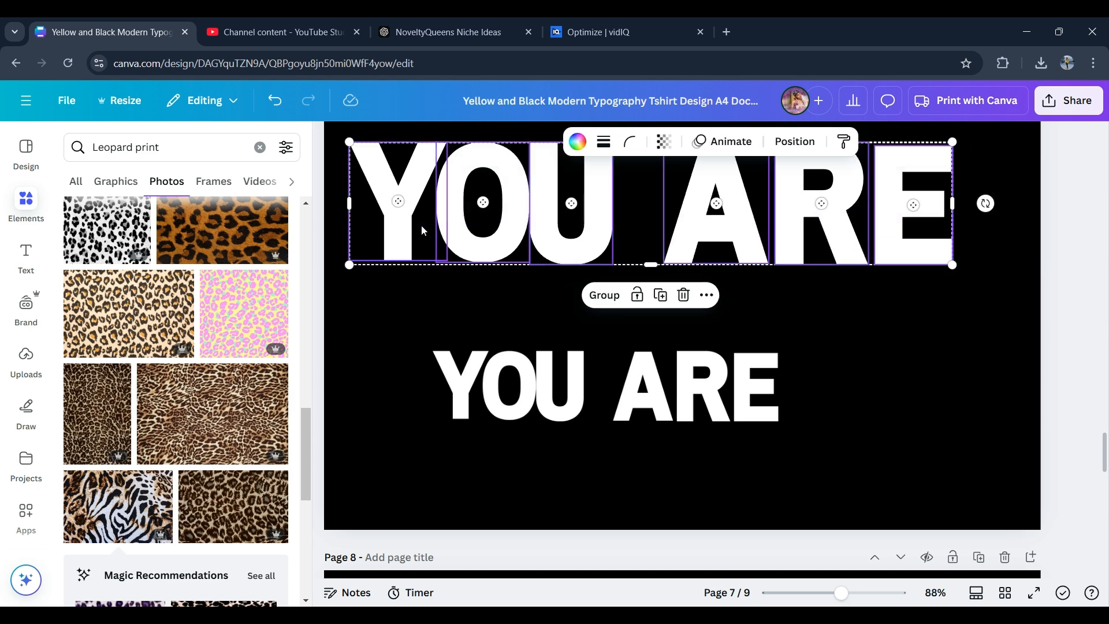
key("Delete")
- Enlarge the white YOU ARE image and move it to the top of the page
left_click(763, 423)
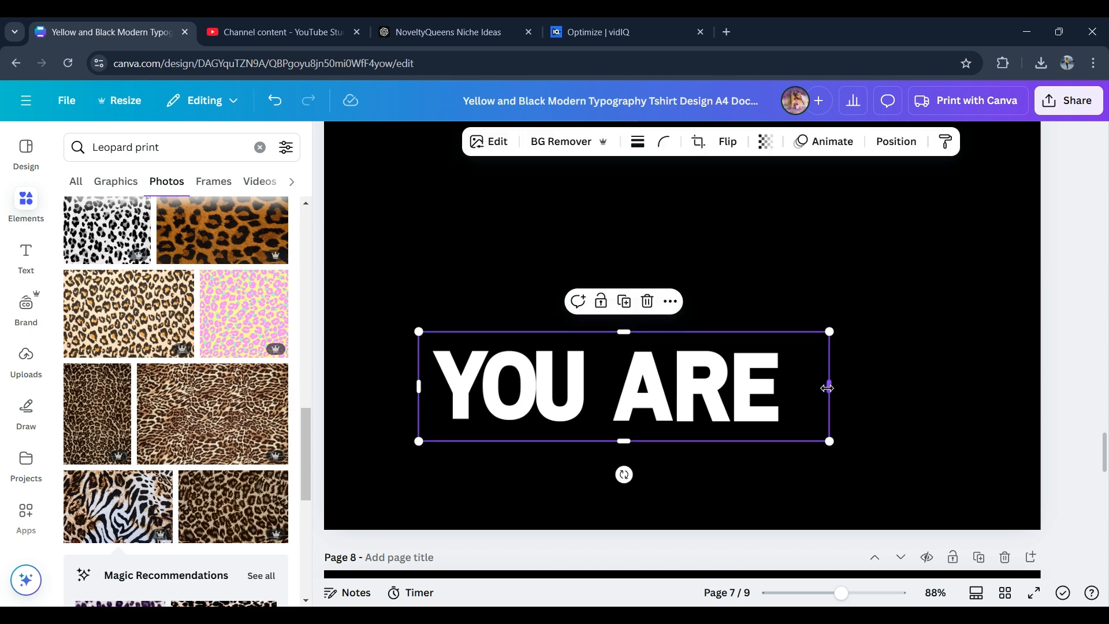
left_click_drag(827, 388, 794, 391)
left_click_drag(797, 442, 982, 489)
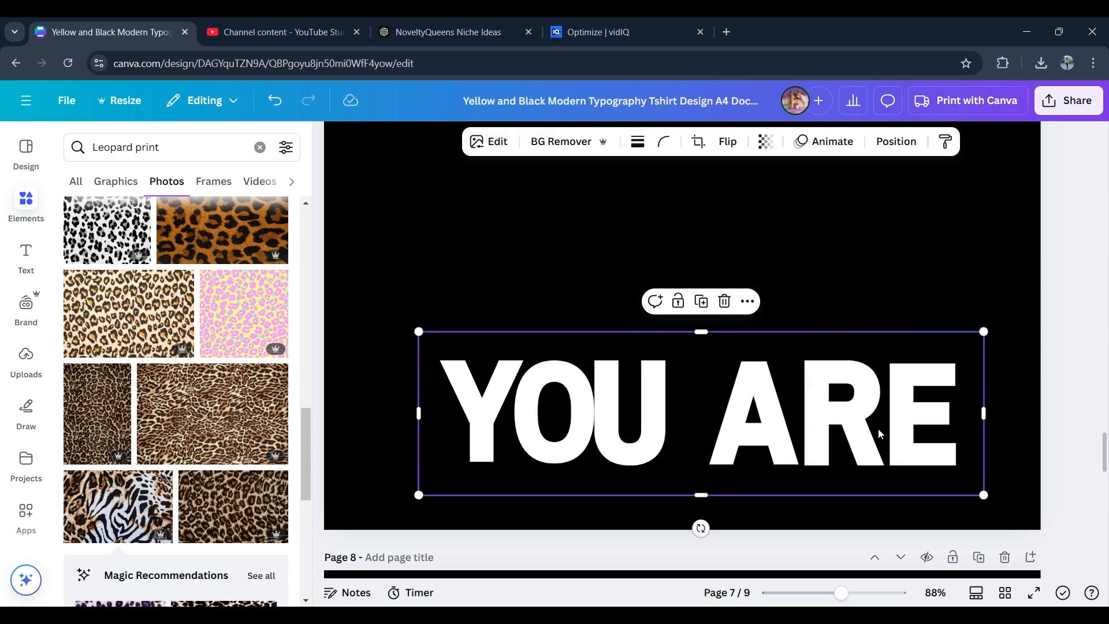
left_click_drag(878, 428, 821, 226)
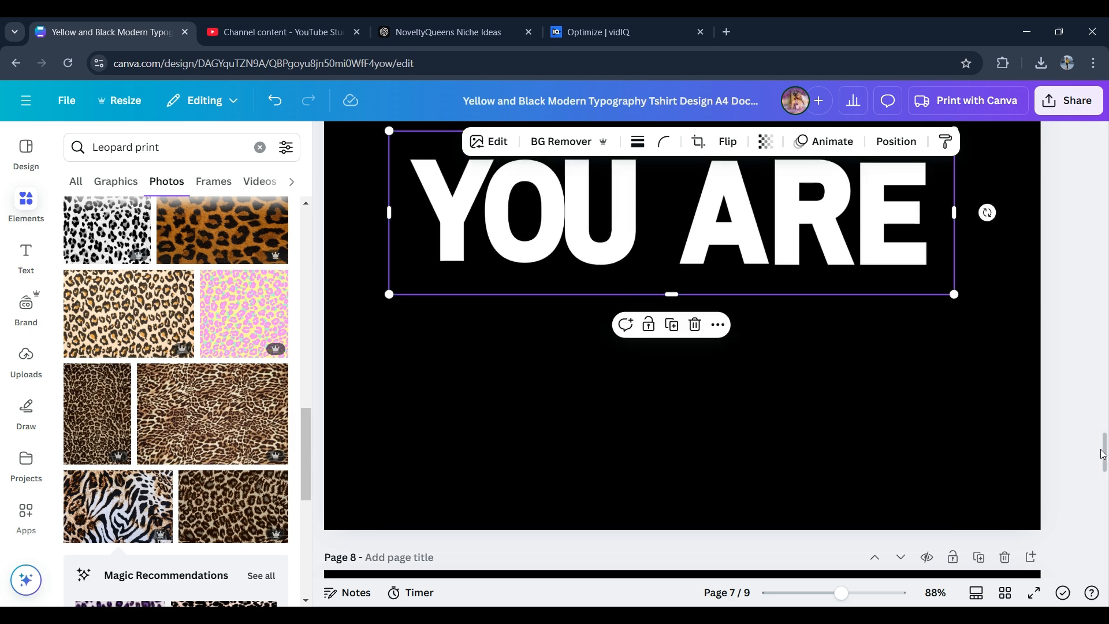
- Download only page 8, the animal-print YOU ARE, as a PNG with a transparent background
scroll(1102, 455, "down", 6)
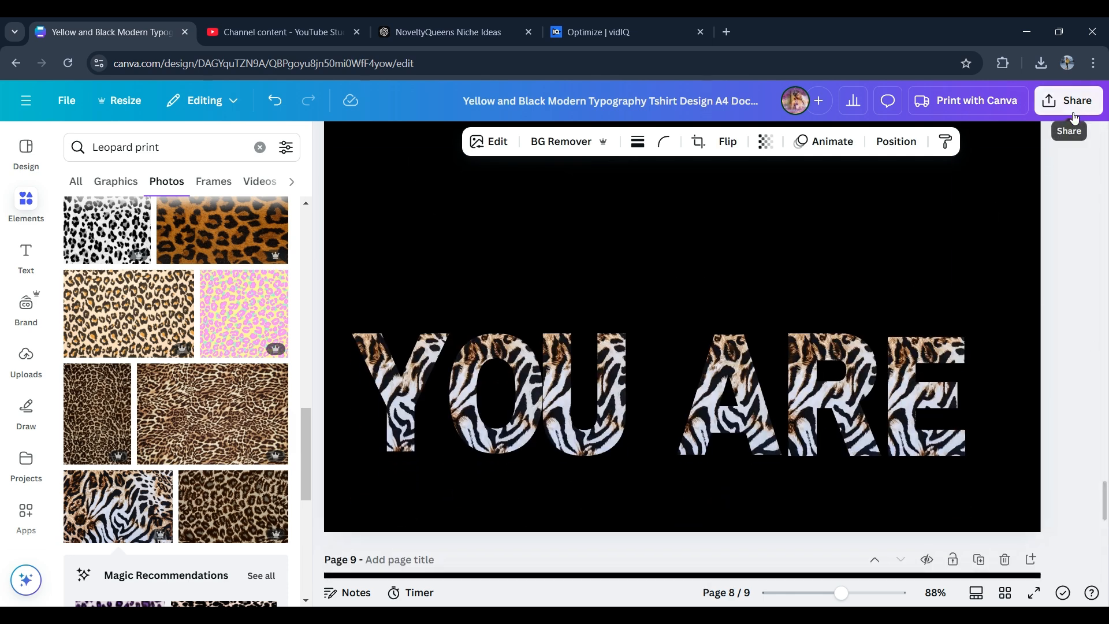
left_click(1074, 117)
left_click(1071, 284)
left_click(1071, 284)
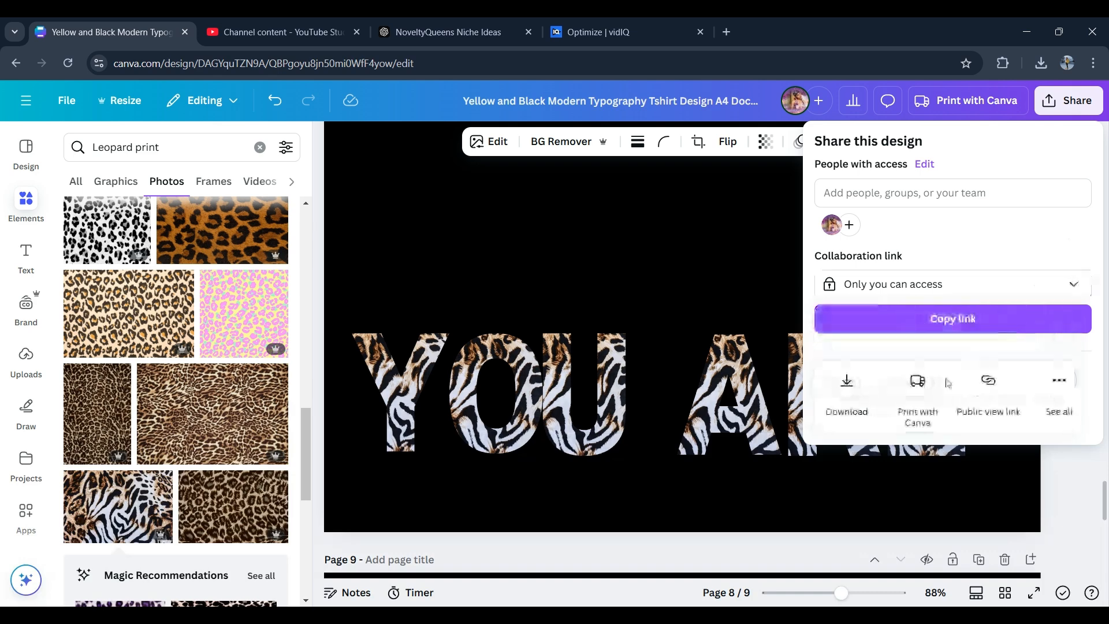
left_click(846, 384)
left_click(1065, 402)
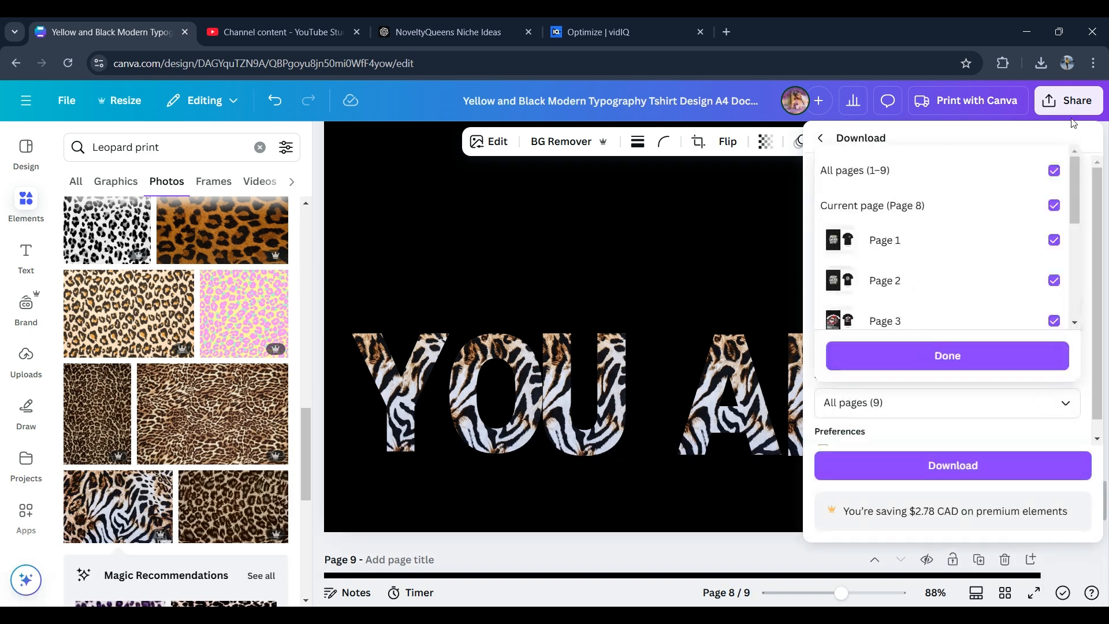
left_click(1053, 170)
left_click(1054, 205)
left_click(1005, 357)
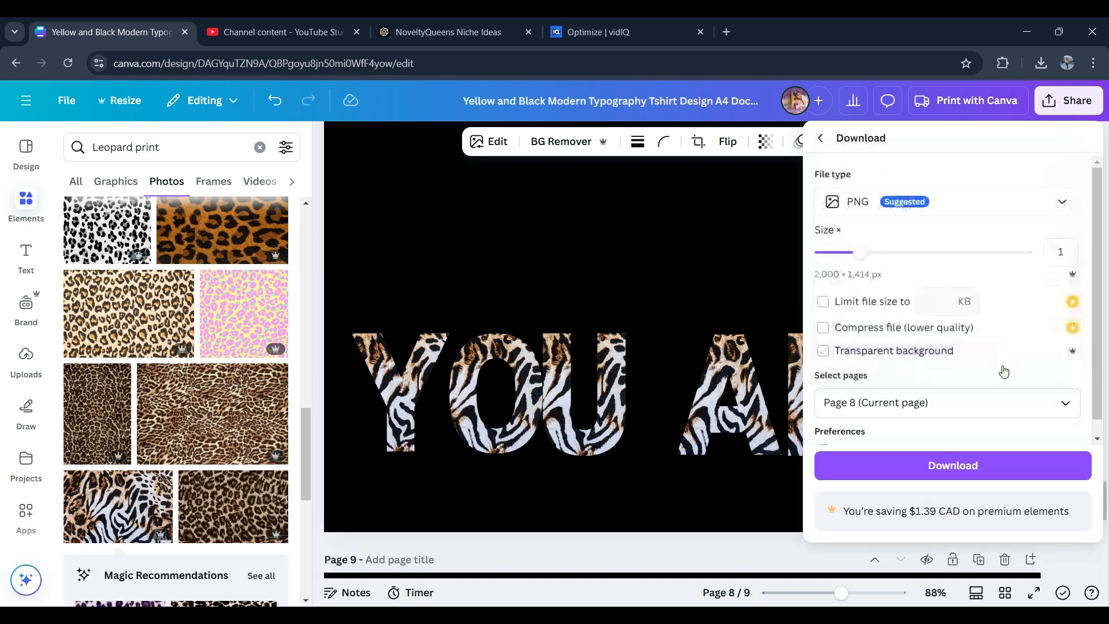
left_click(823, 350)
left_click(953, 465)
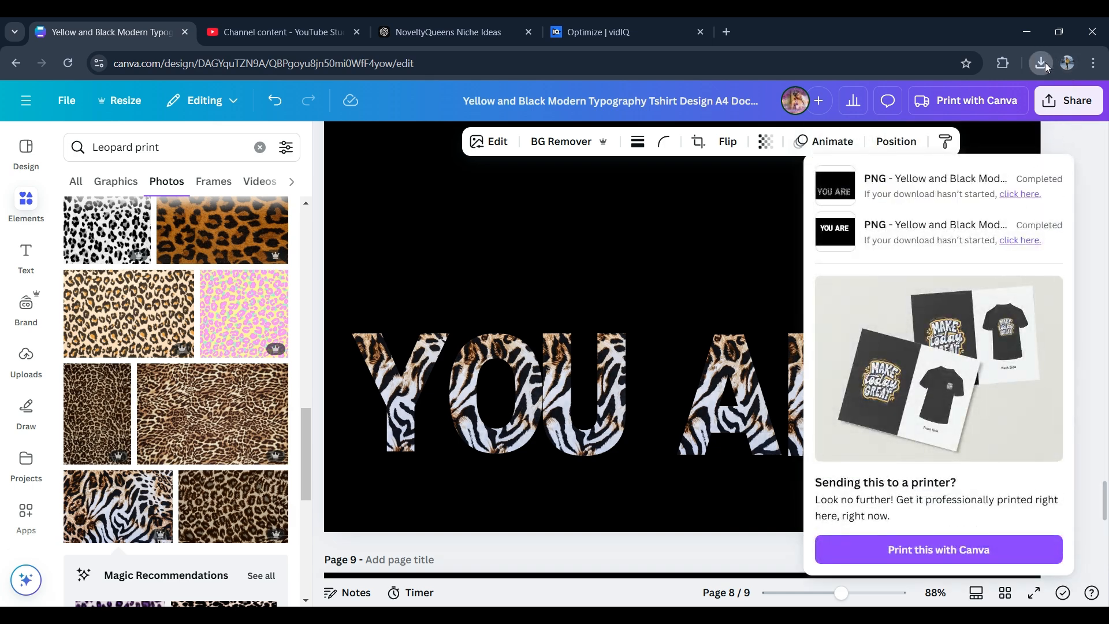
- Paste the exported animal-print YOU ARE image onto page 7 and place it over the white letters
left_click(745, 246)
scroll(1077, 264, "up", 10)
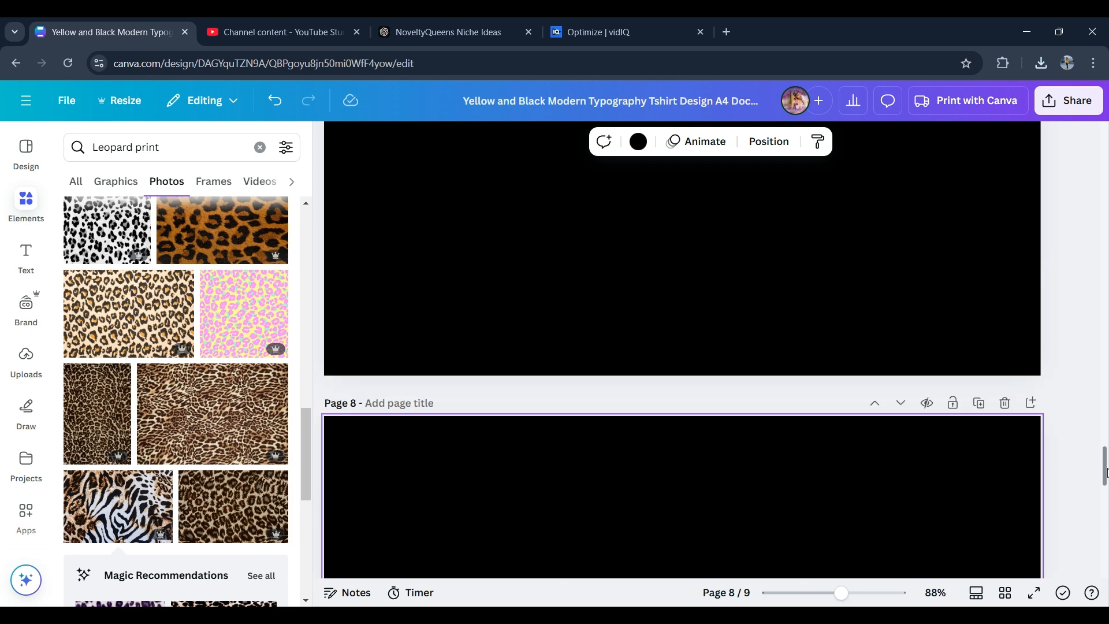
key("ctrl+v")
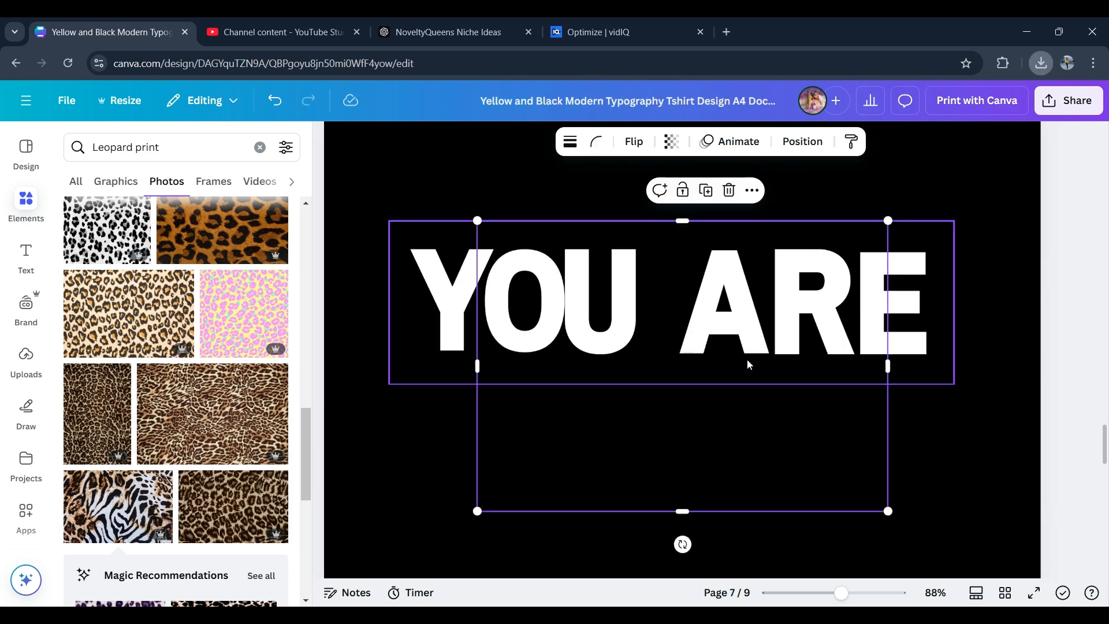
left_click_drag(683, 221, 684, 374)
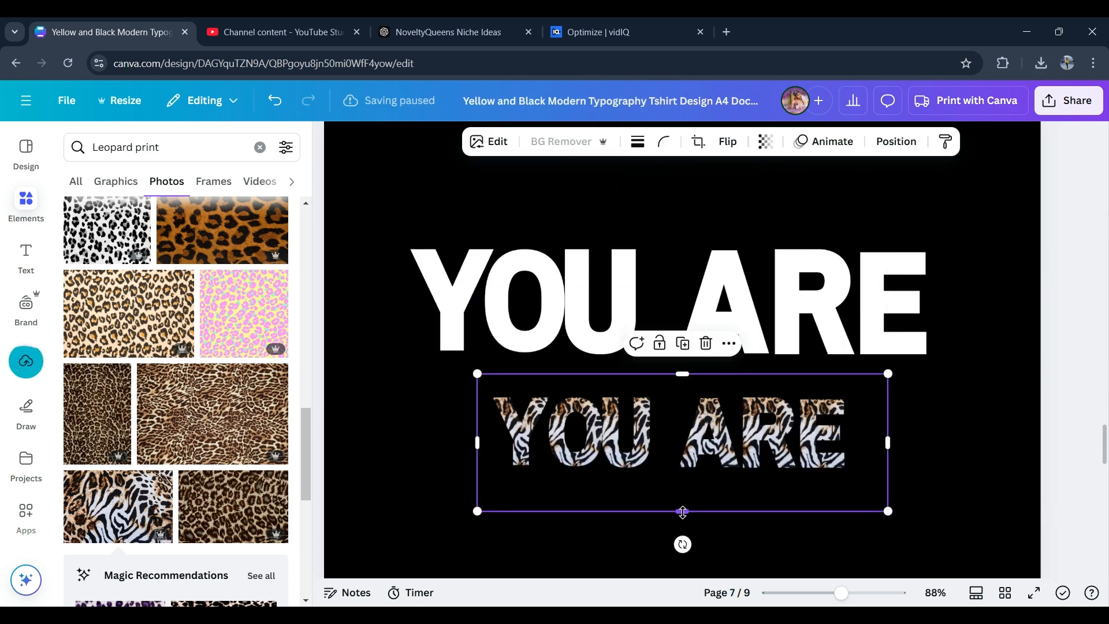
left_click_drag(683, 511, 683, 487)
left_click_drag(884, 491, 992, 497)
mouse_move(934, 510)
left_mouse_down()
mouse_move(837, 467)
mouse_move(1003, 520)
left_mouse_up()
left_click_drag(739, 447, 669, 301)
- Resize the animal-print image so its letters line up with the white YOU ARE letters
left_click(161, 484)
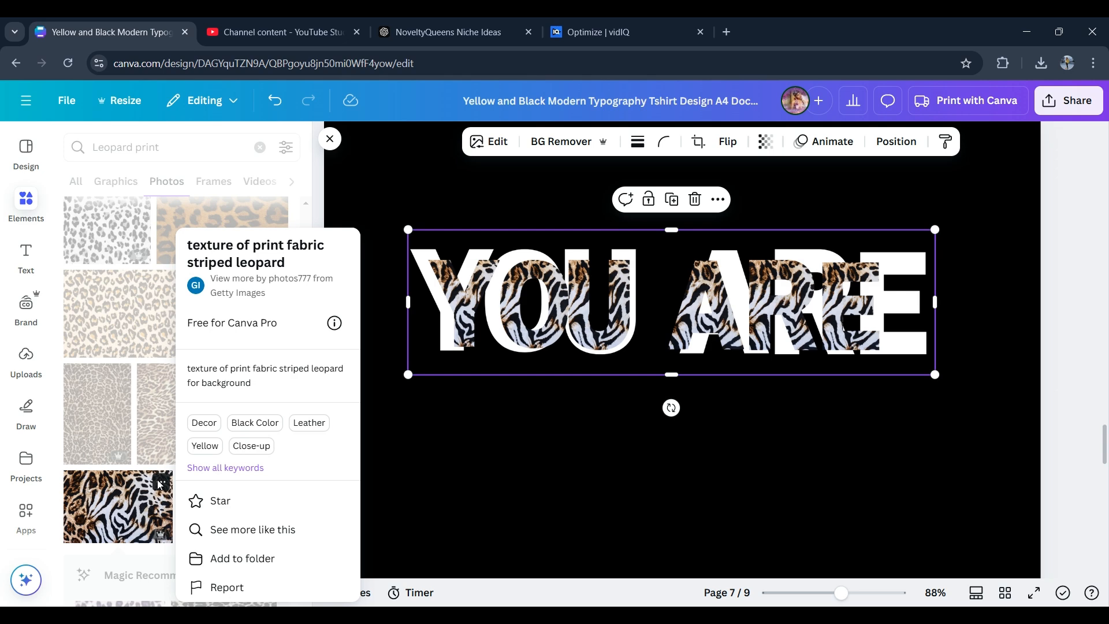
left_click(386, 153)
left_click_drag(673, 371, 674, 362)
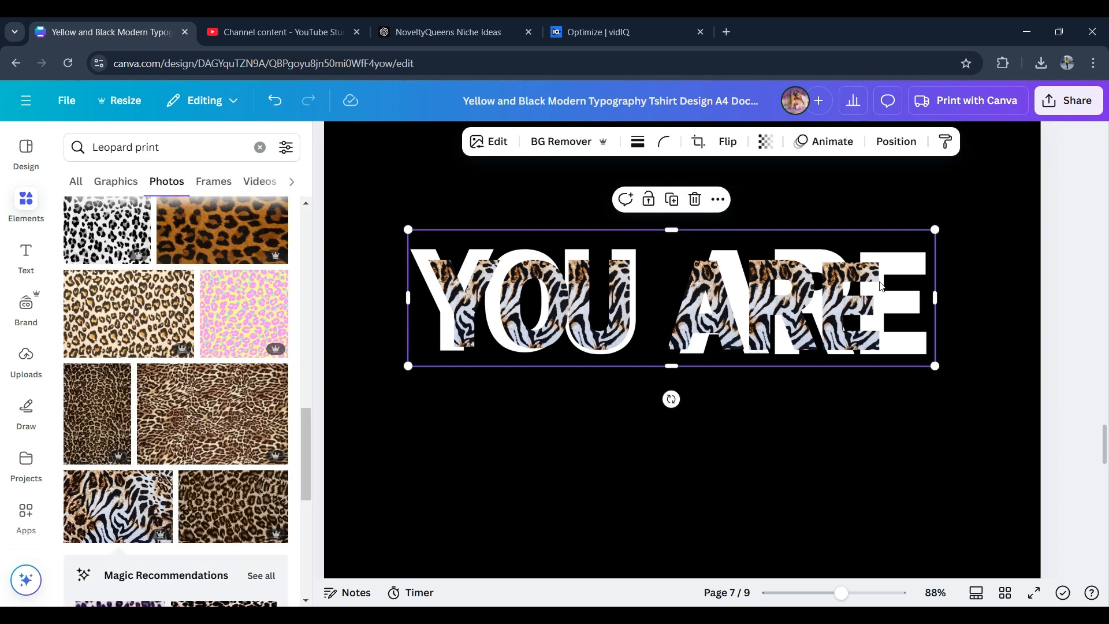
left_click_drag(935, 366, 1093, 427)
left_click_drag(984, 360, 925, 335)
left_click_drag(351, 206, 375, 213)
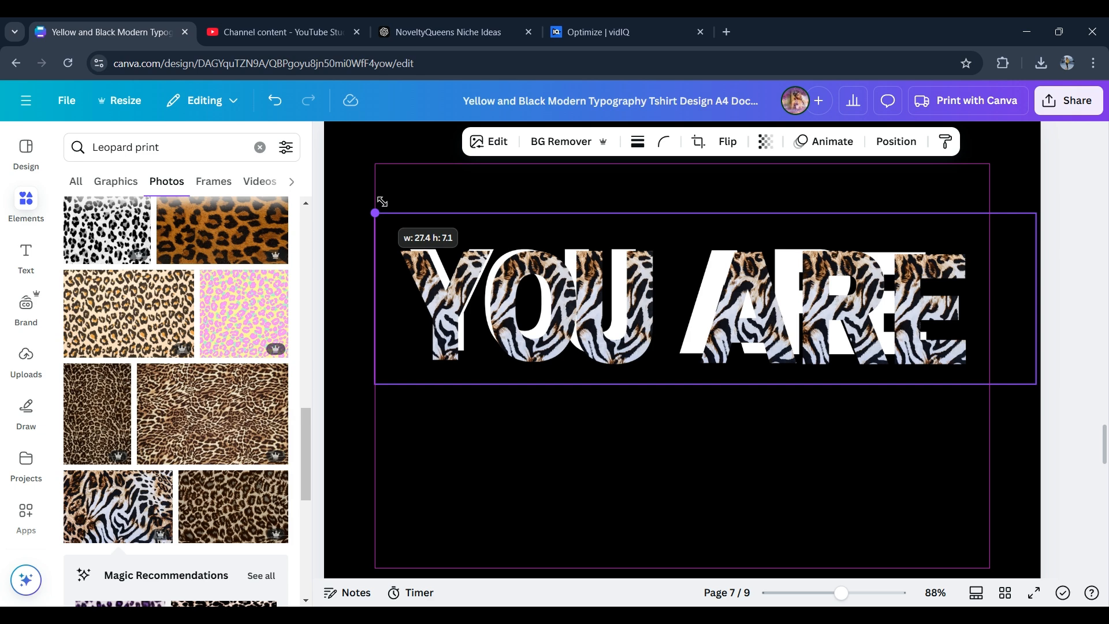
left_click_drag(1034, 384, 995, 373)
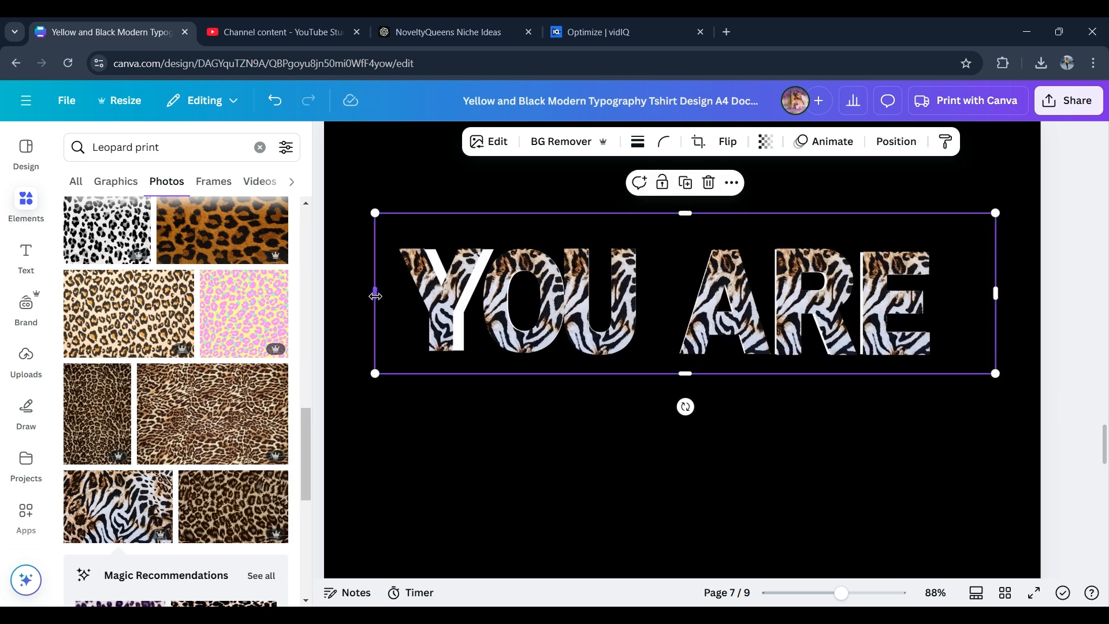
left_click_drag(375, 295, 398, 294)
mouse_move(398, 374)
left_mouse_down()
mouse_move(408, 369)
mouse_move(396, 375)
left_mouse_up()
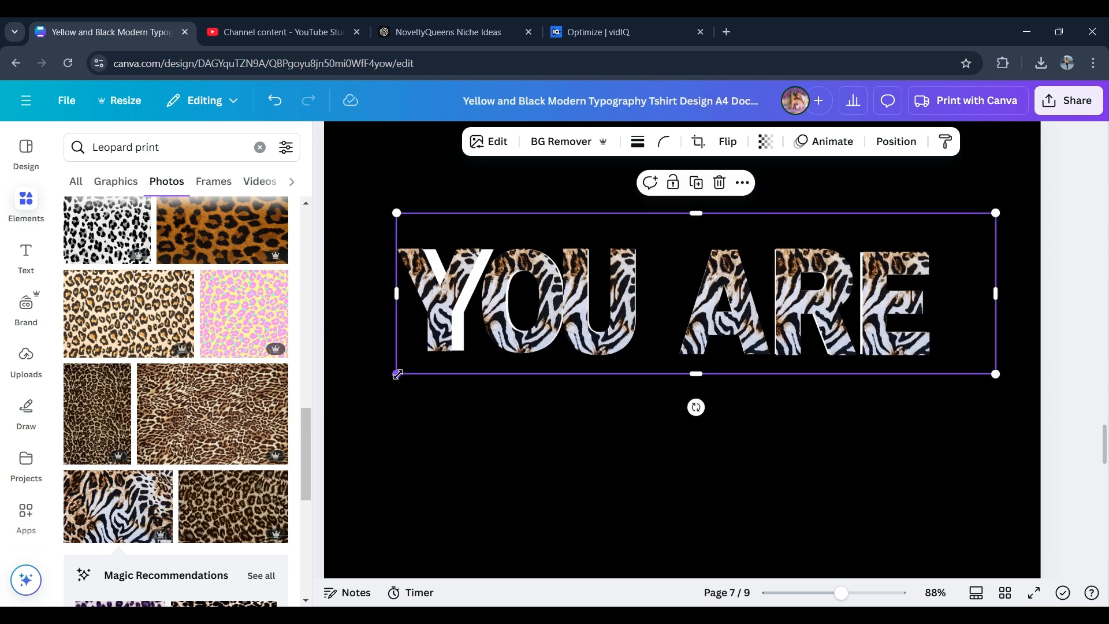
- Duplicate the animal-print image and crop the copy down to only the Y
left_click(696, 183)
left_click_drag(693, 336, 670, 462)
left_click_drag(975, 432, 461, 433)
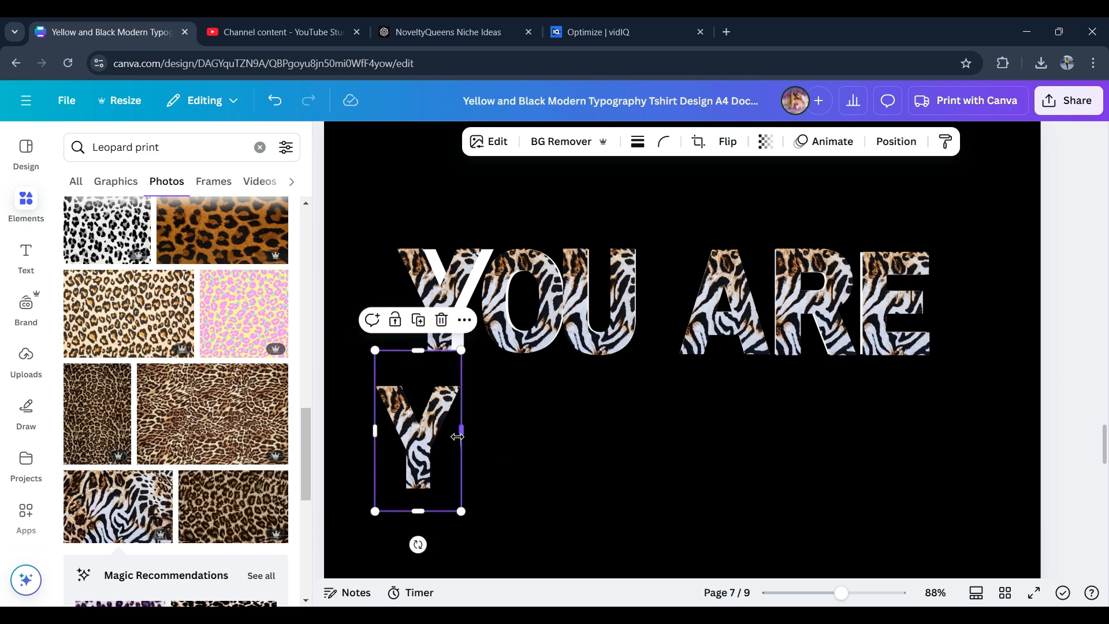
- Crop the Y off the left side of the original animal-print image
left_click(528, 282)
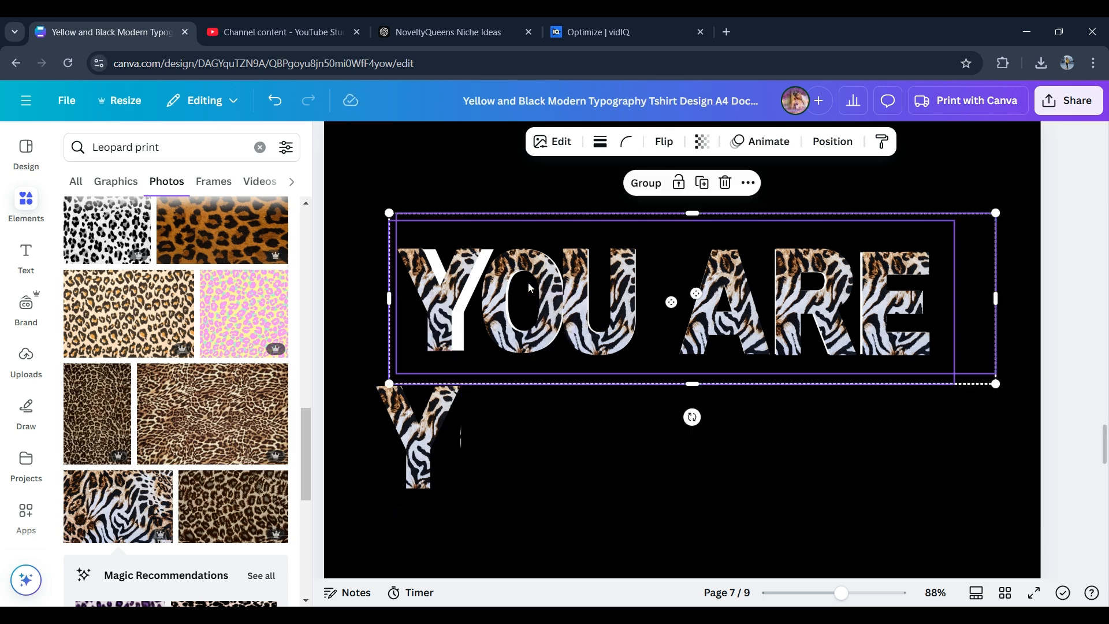
double_click(472, 310)
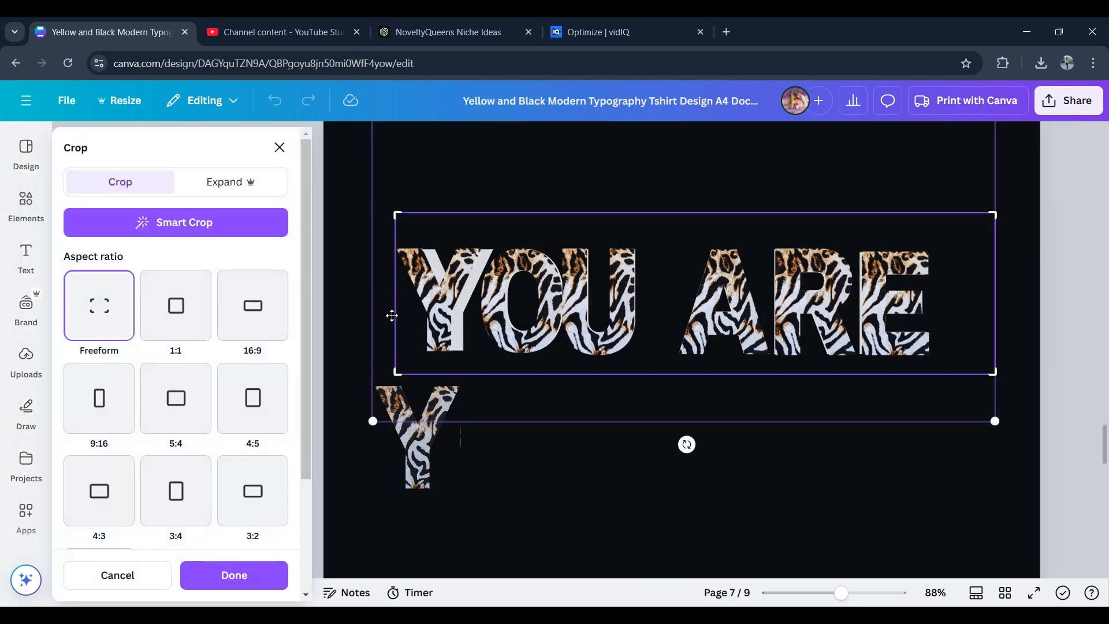
left_click_drag(397, 375, 477, 373)
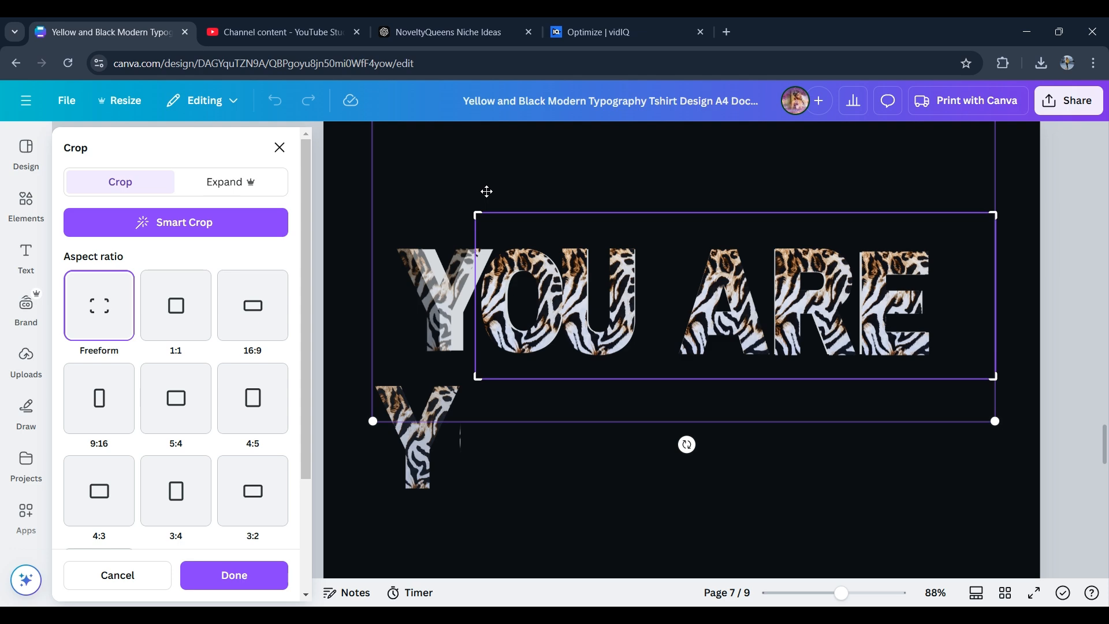
left_click(661, 489)
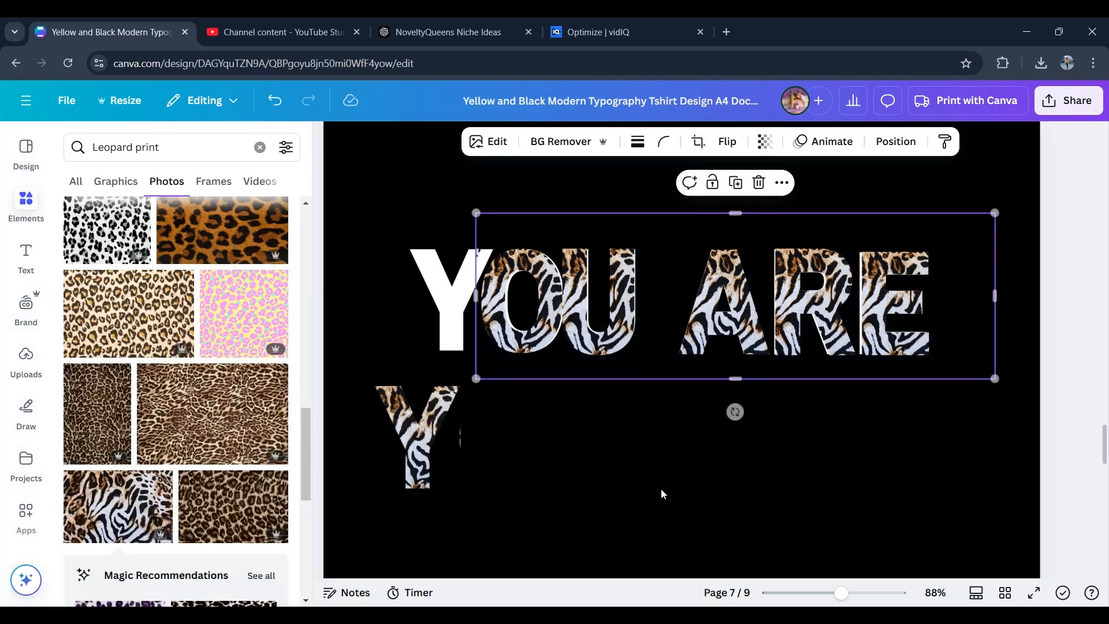
- Move the cropped animal-print Y back over the white Y
left_click(432, 438)
left_click_drag(432, 438, 464, 305)
left_click(559, 206)
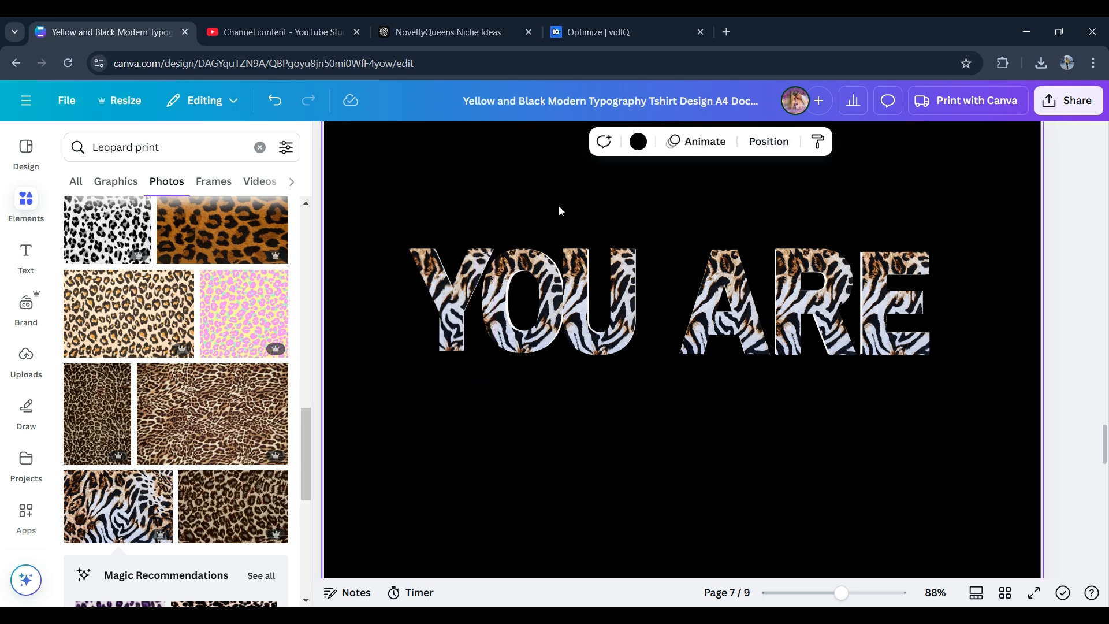
- Crop away the top half of the animal-print OU ARE image, keeping only its lower half
left_click(695, 264)
double_click(695, 259)
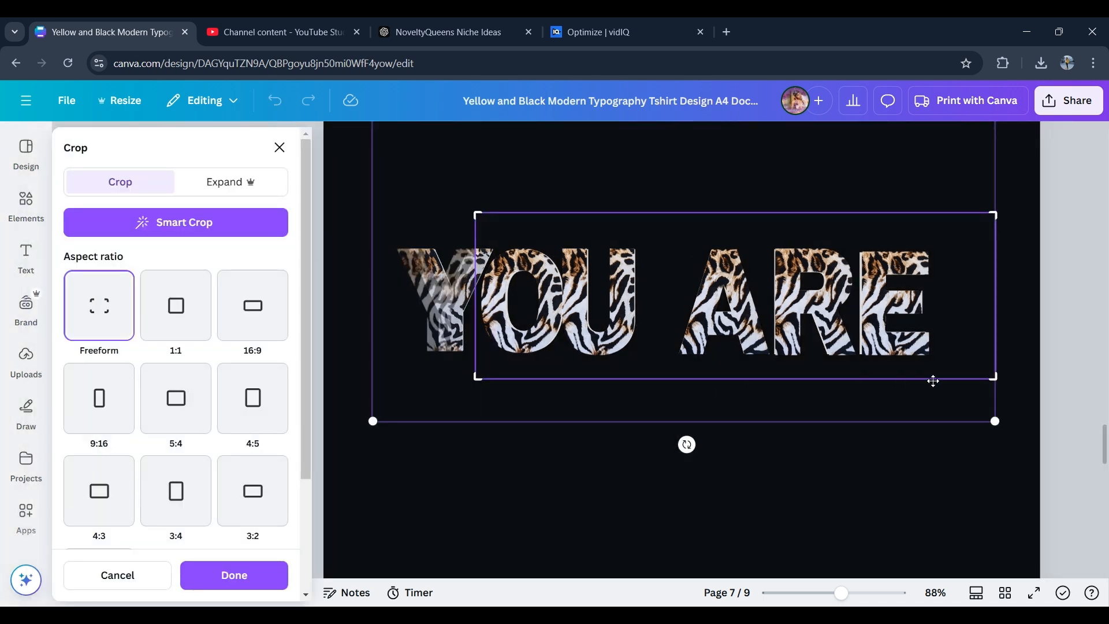
left_click_drag(996, 385, 999, 357)
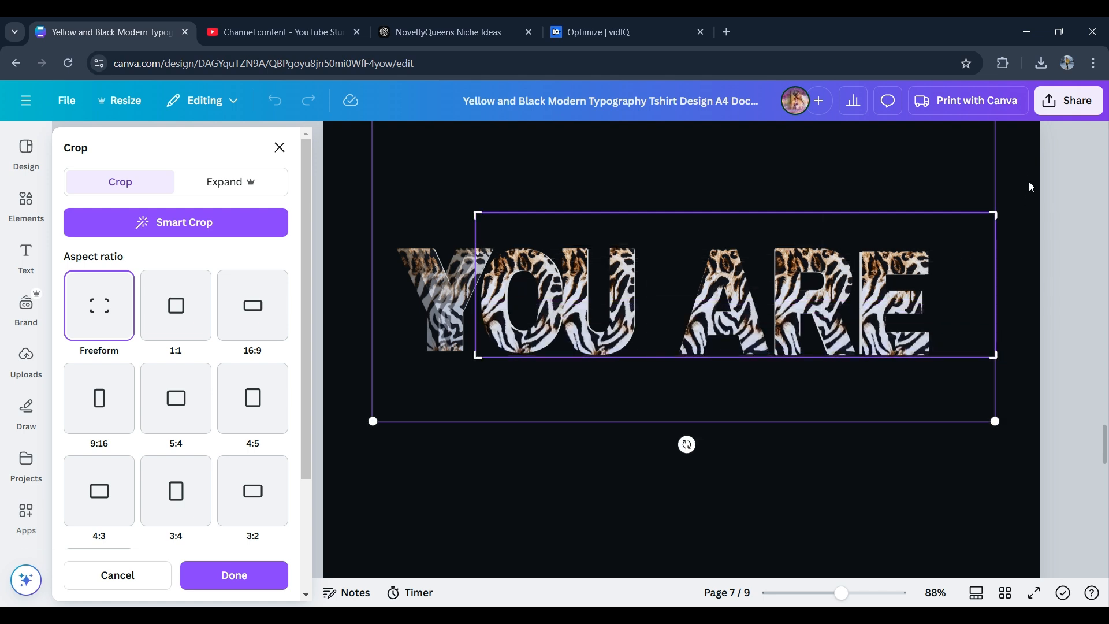
left_click_drag(998, 214, 1009, 297)
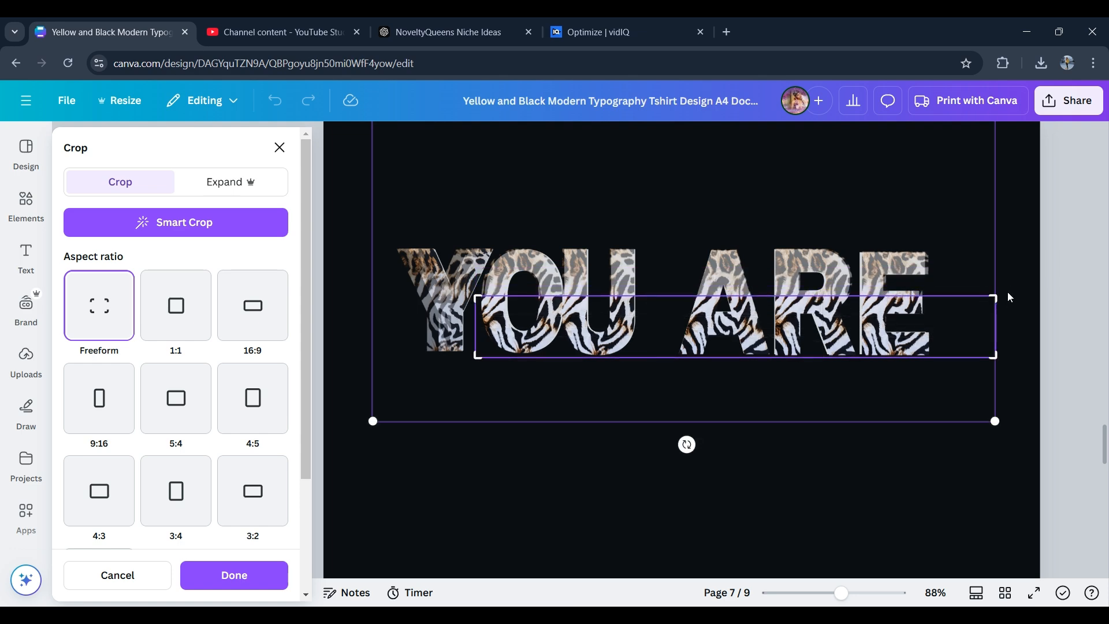
left_click(1024, 234)
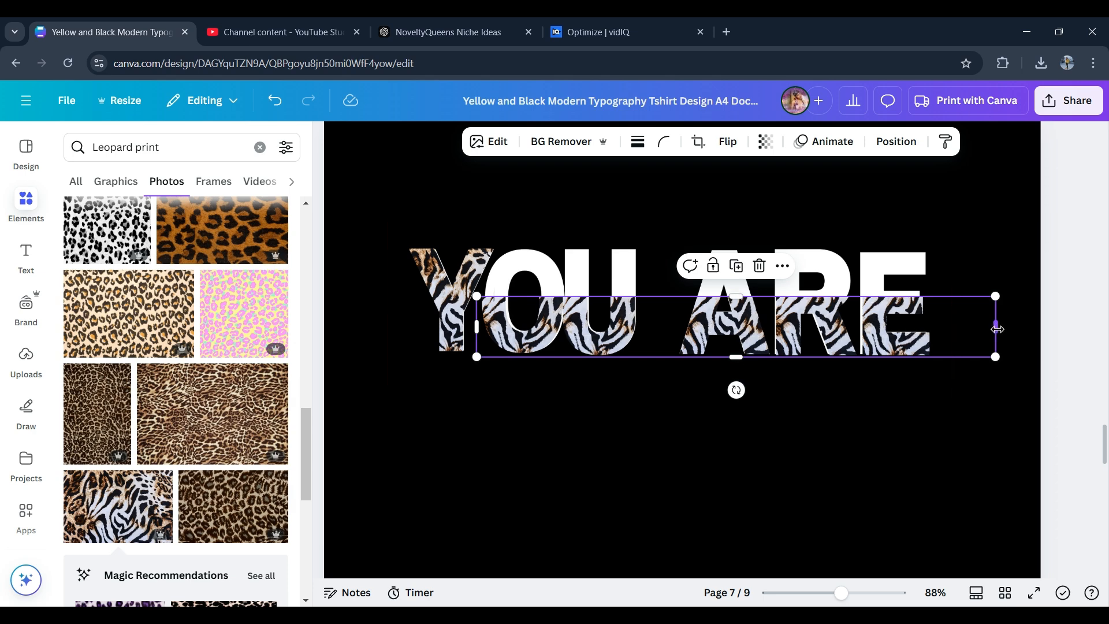
- Narrow and reposition the lower-half print strip so it sits over the white letters
left_click_drag(997, 329, 898, 346)
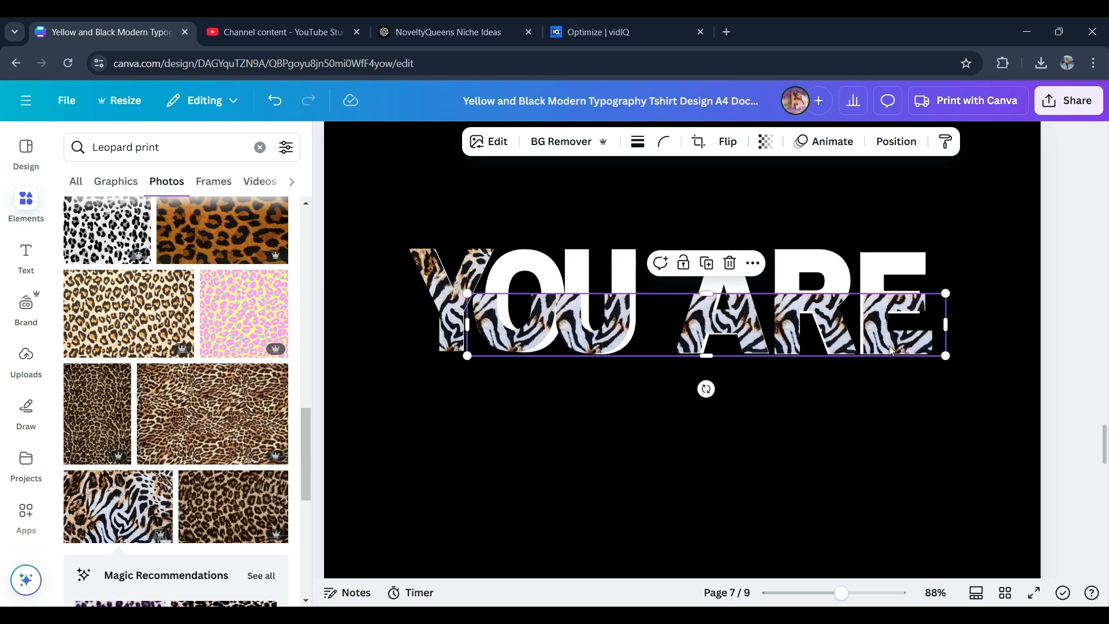
left_click_drag(465, 359, 477, 357)
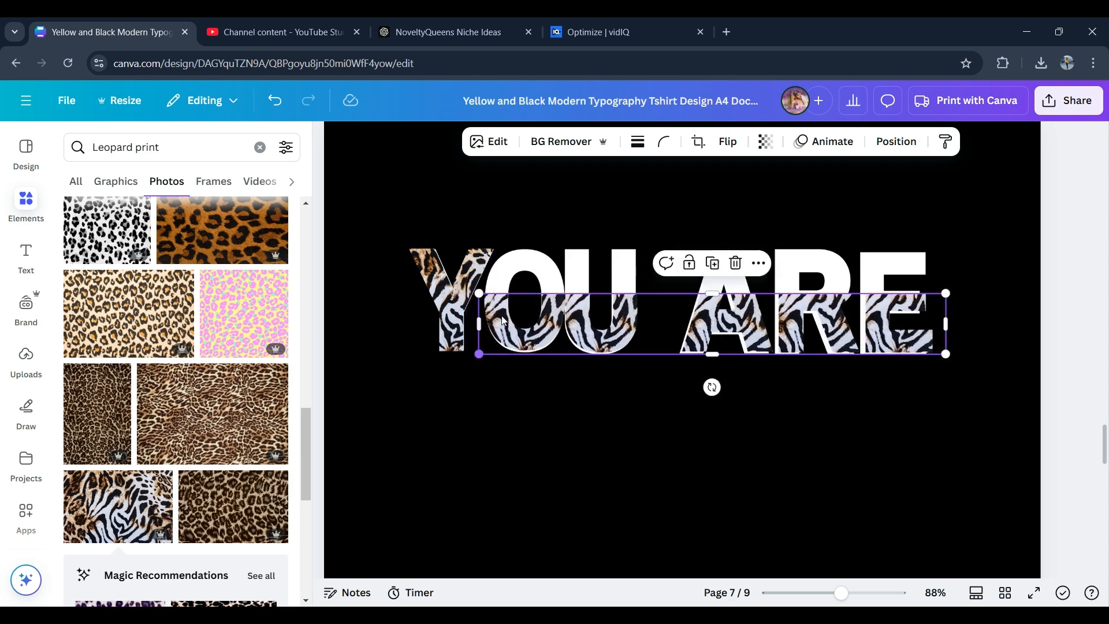
left_click(722, 201)
left_click_drag(721, 331, 721, 333)
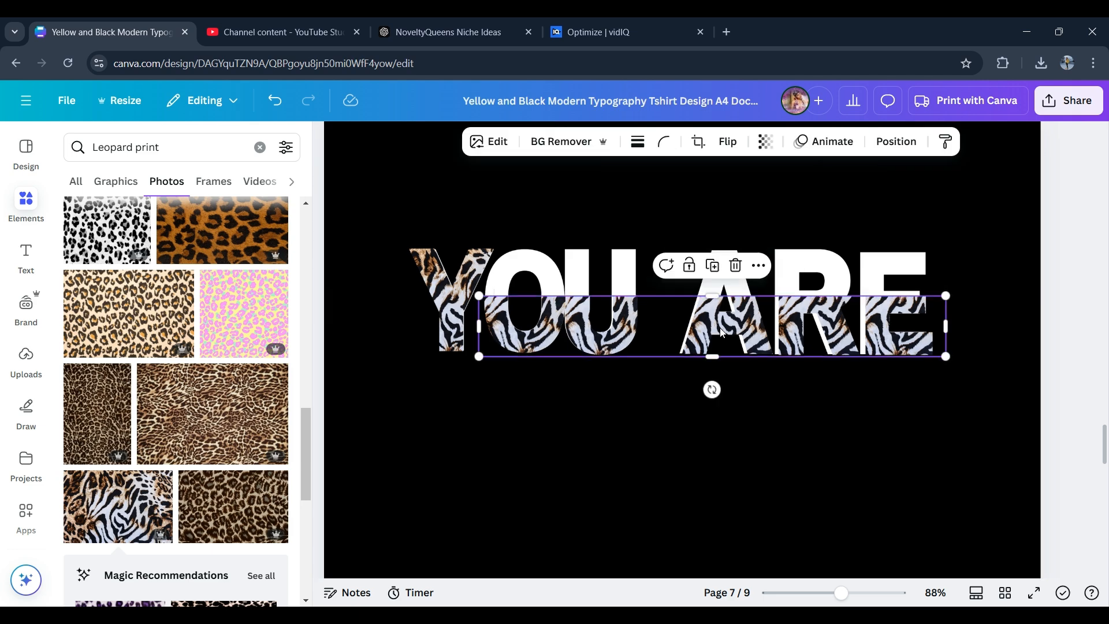
key("Left")
key("Left")
key("Left")
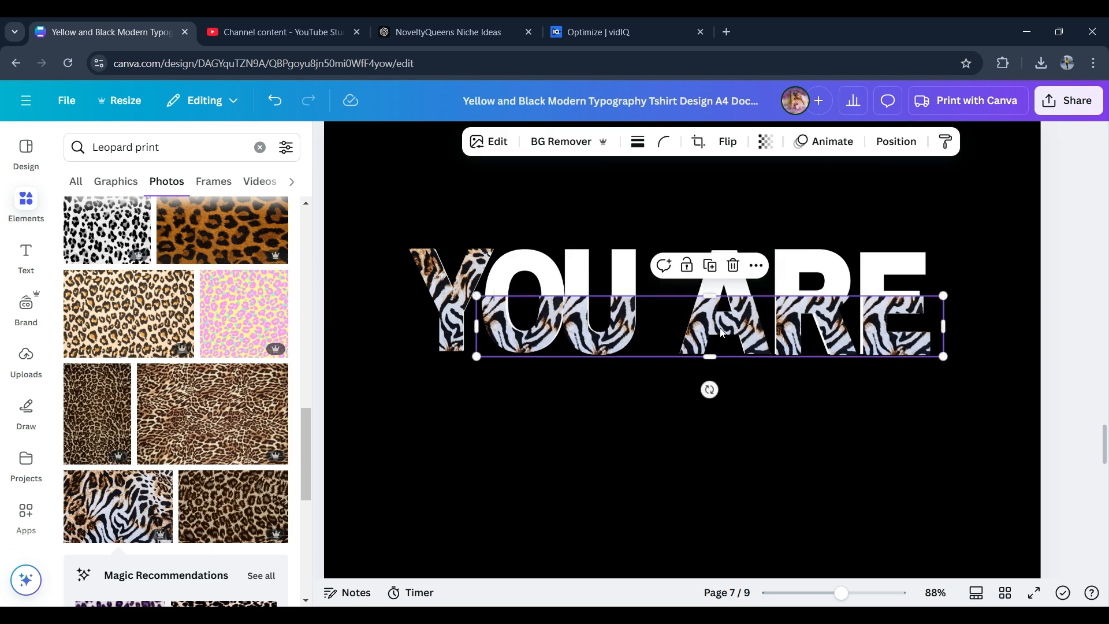
left_click_drag(477, 357, 480, 357)
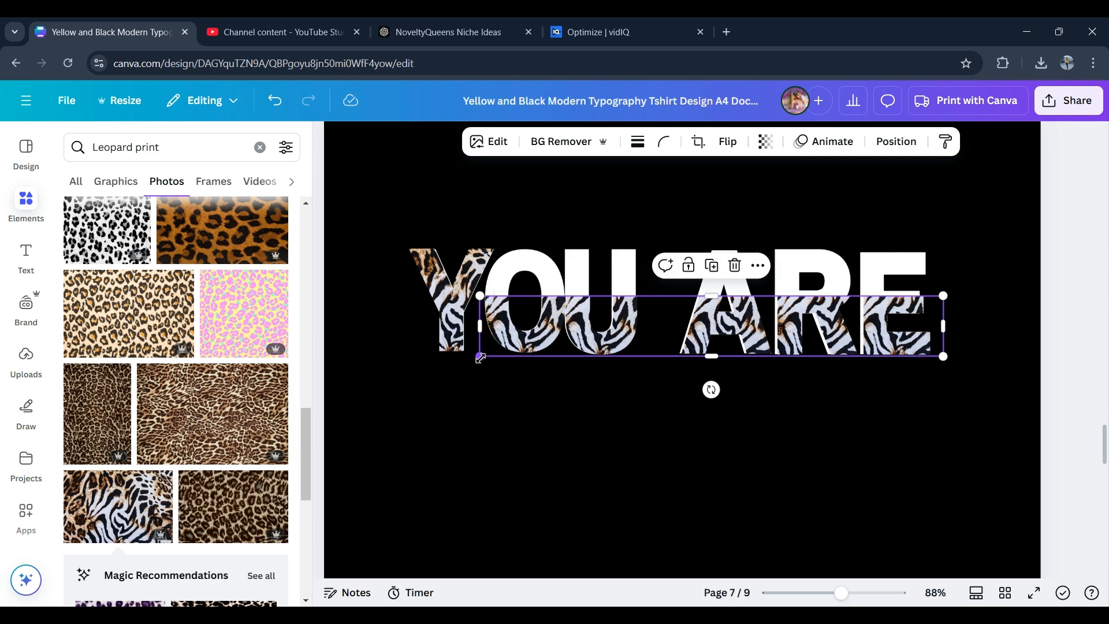
- Nudge the lower-half print strip left until its letters align with the white ones
left_click(786, 190)
left_click(743, 313)
key("Left")
key("Left")
key("Left")
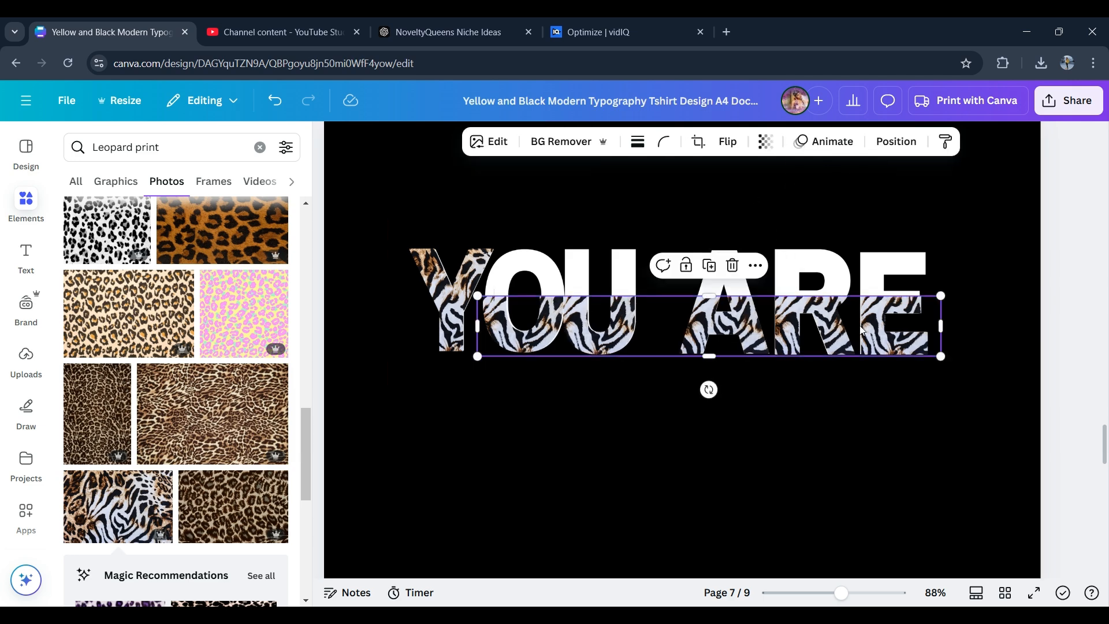
left_click_drag(861, 330, 866, 330)
left_click_drag(939, 297, 939, 297)
left_click(671, 203)
- Crop the top off the animal-print Y so it matches the lower-half strip
left_click(435, 322)
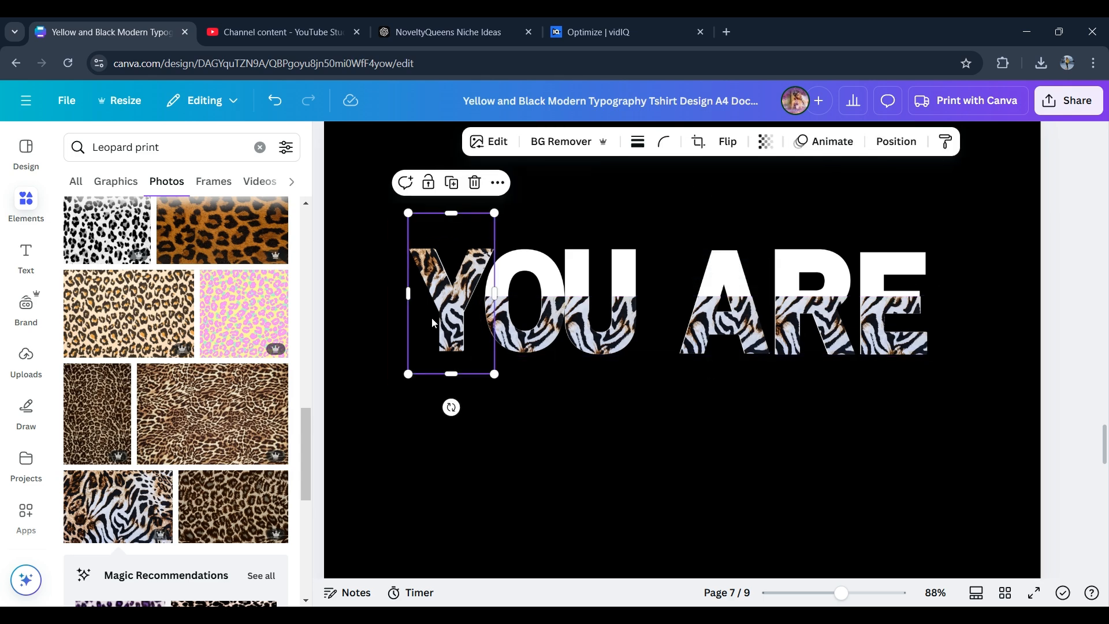
left_click_drag(451, 214, 454, 294)
left_click(574, 183)
- Select the white YOU ARE image and check the page's layer order
left_click(627, 259)
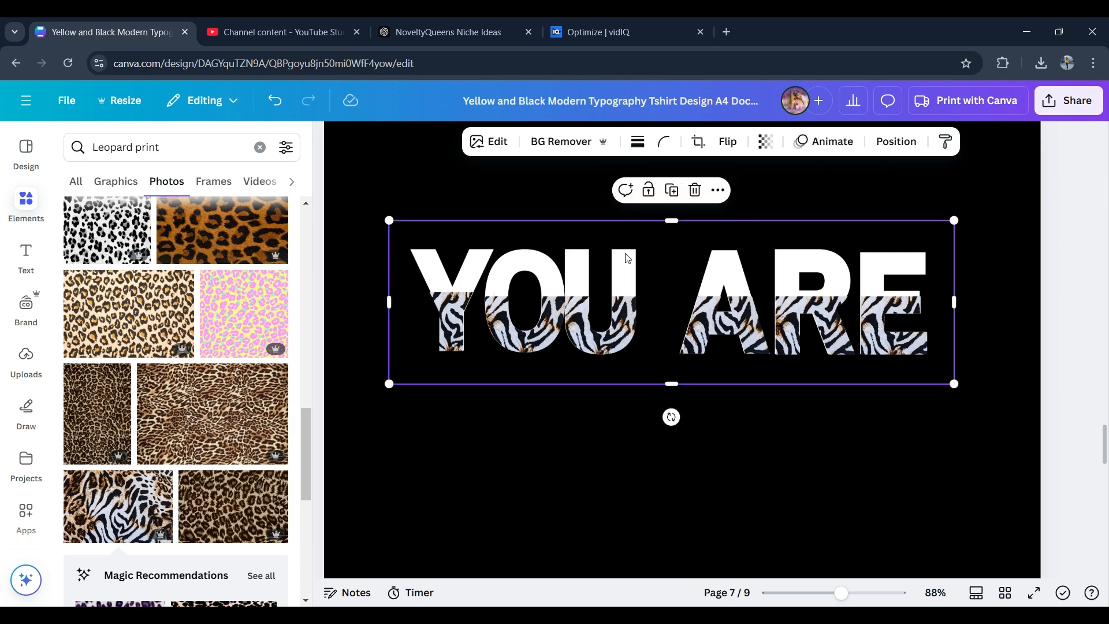
left_click(896, 141)
left_click(242, 182)
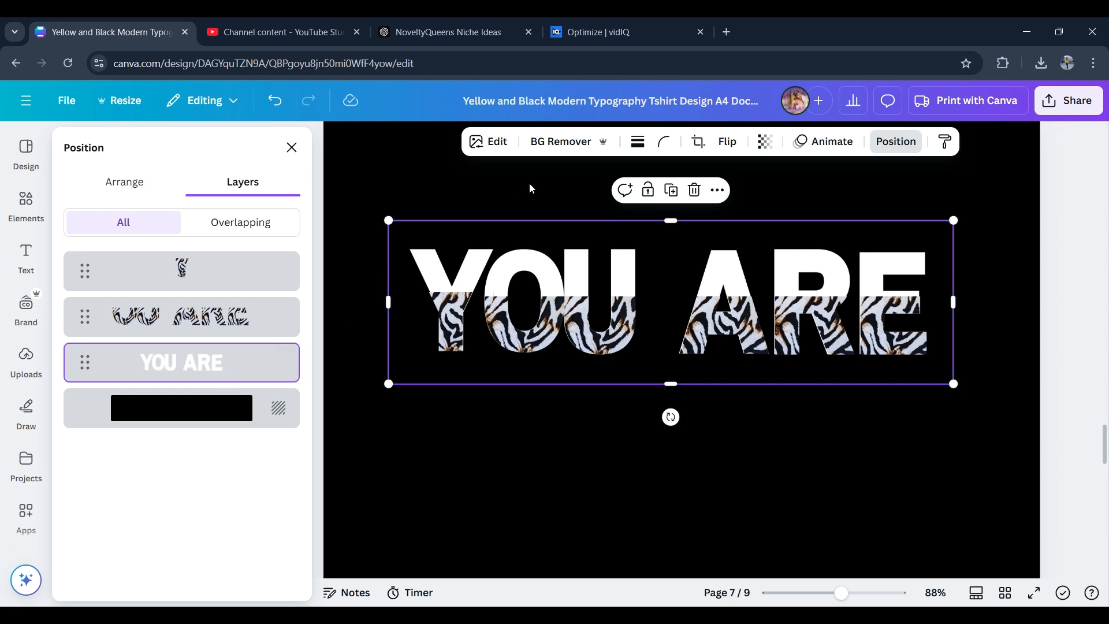
left_click(292, 147)
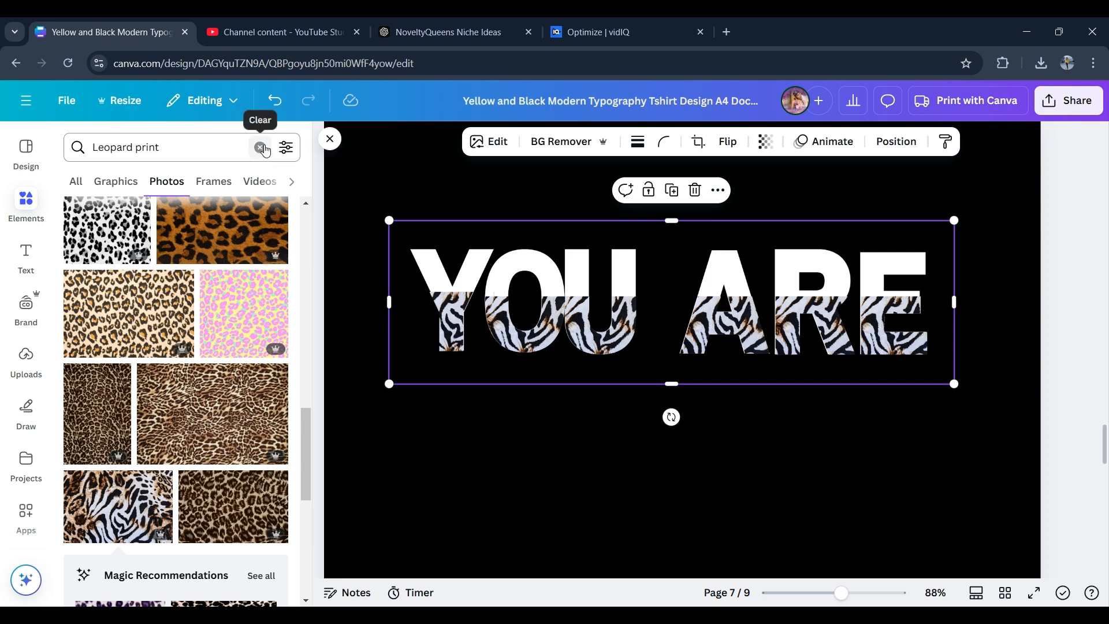
left_click(330, 140)
- Try to apply the Pop duotone filter to the white YOU ARE image
mouse_move(11, 313)
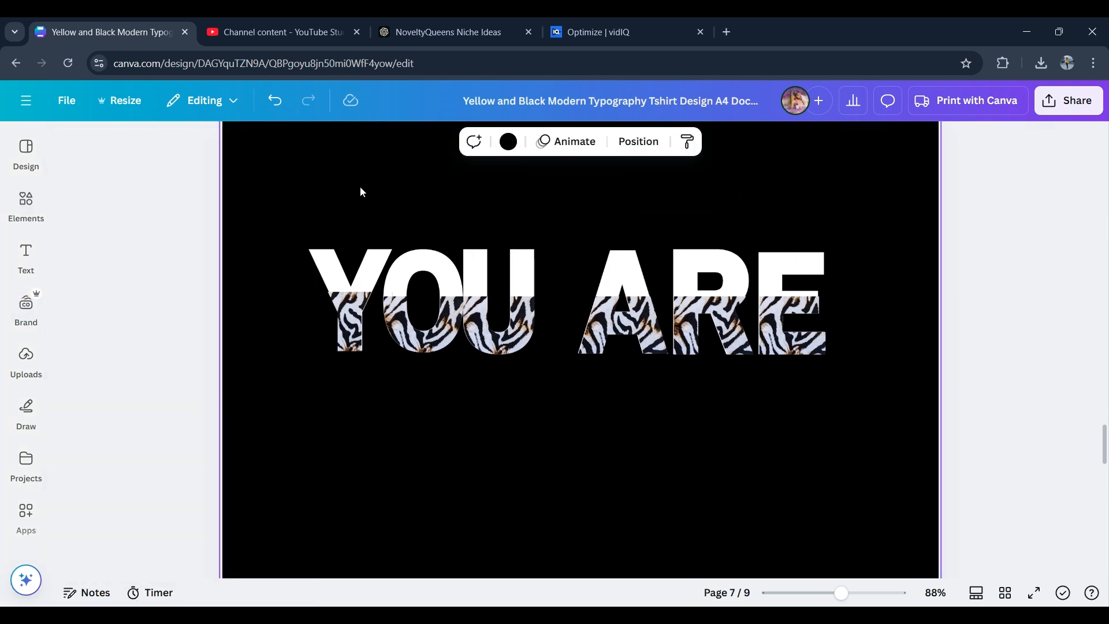
left_click(359, 186)
left_click(439, 268)
left_click(357, 143)
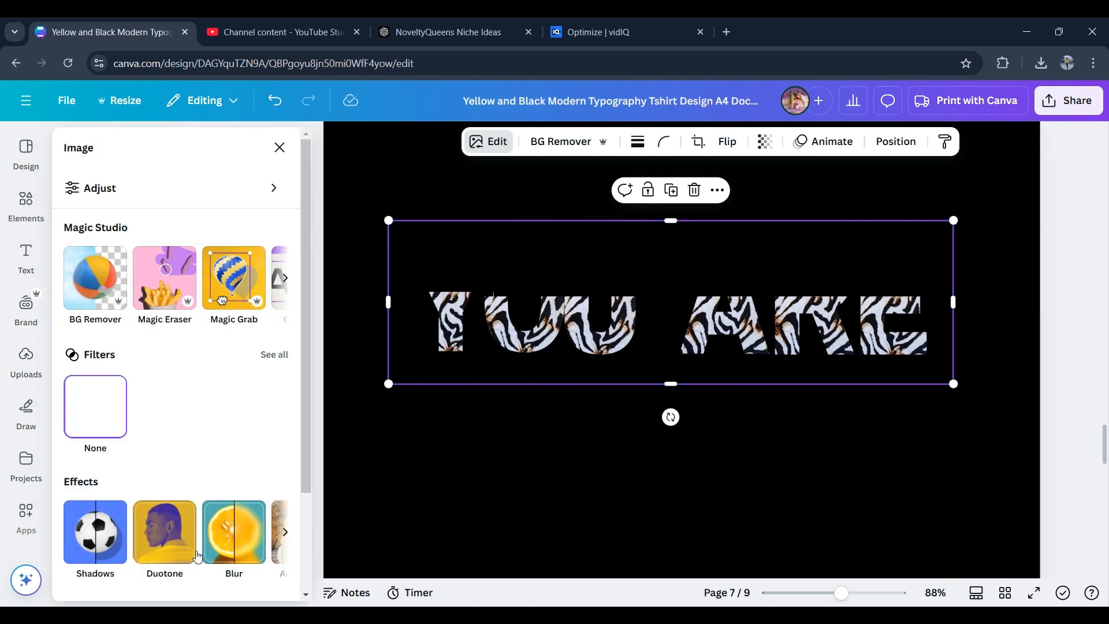
left_click(164, 532)
scroll(307, 336, "down", 1)
left_click(107, 388)
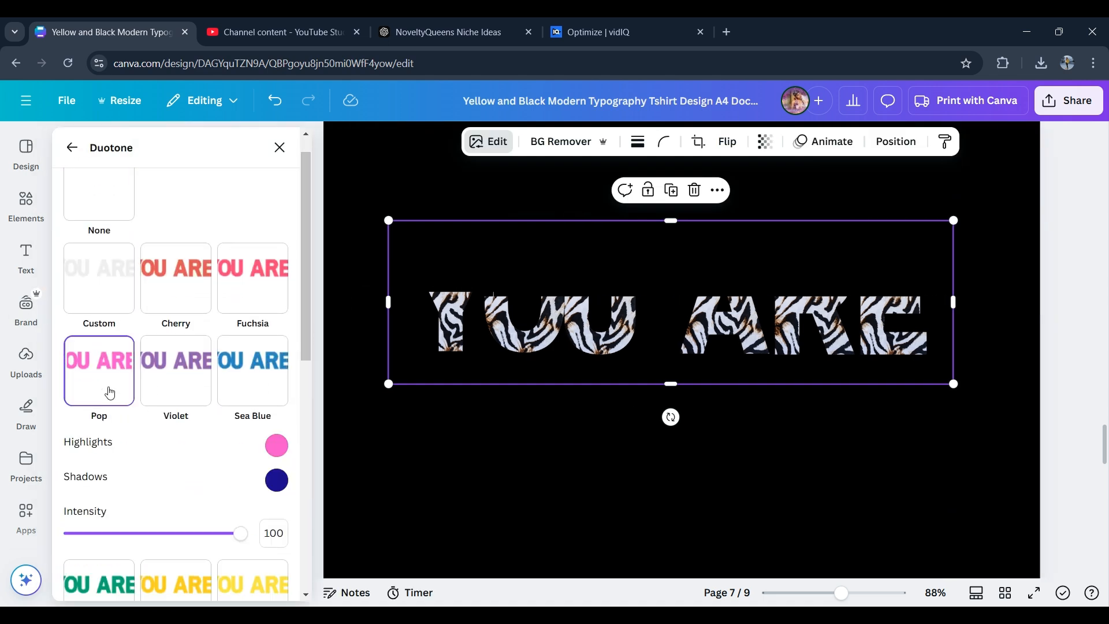
left_click(365, 153)
left_click(481, 241)
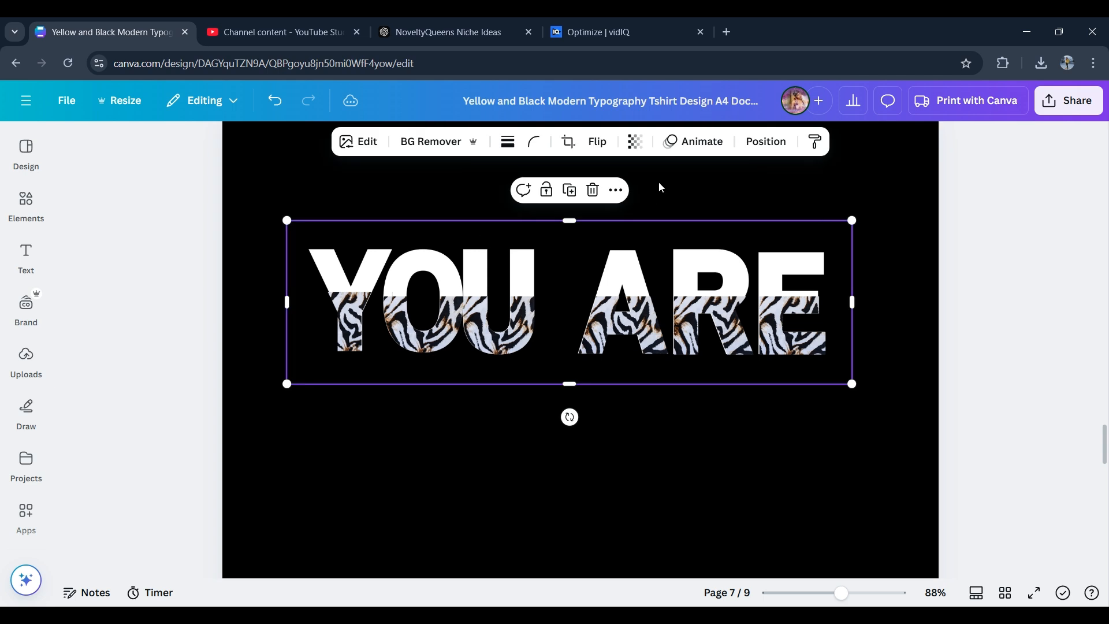
- Apply the Pop duotone filter to the white YOU ARE image
left_click(352, 148)
left_click(166, 529)
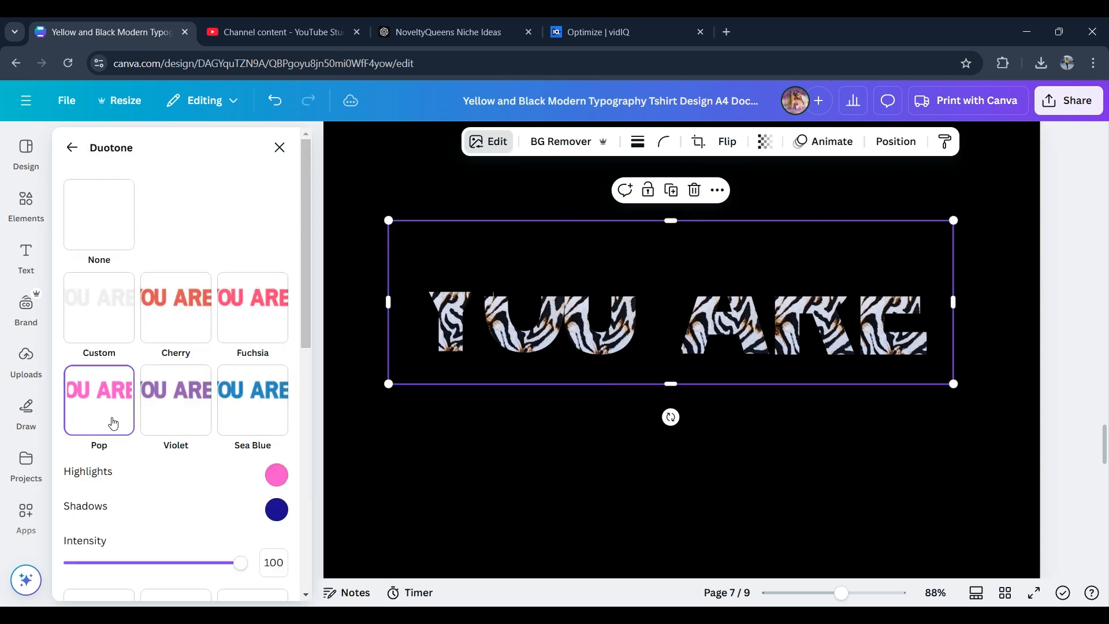
left_click(409, 173)
- Select the pink letters and all animal-print pieces and group them into one element
left_click(638, 141)
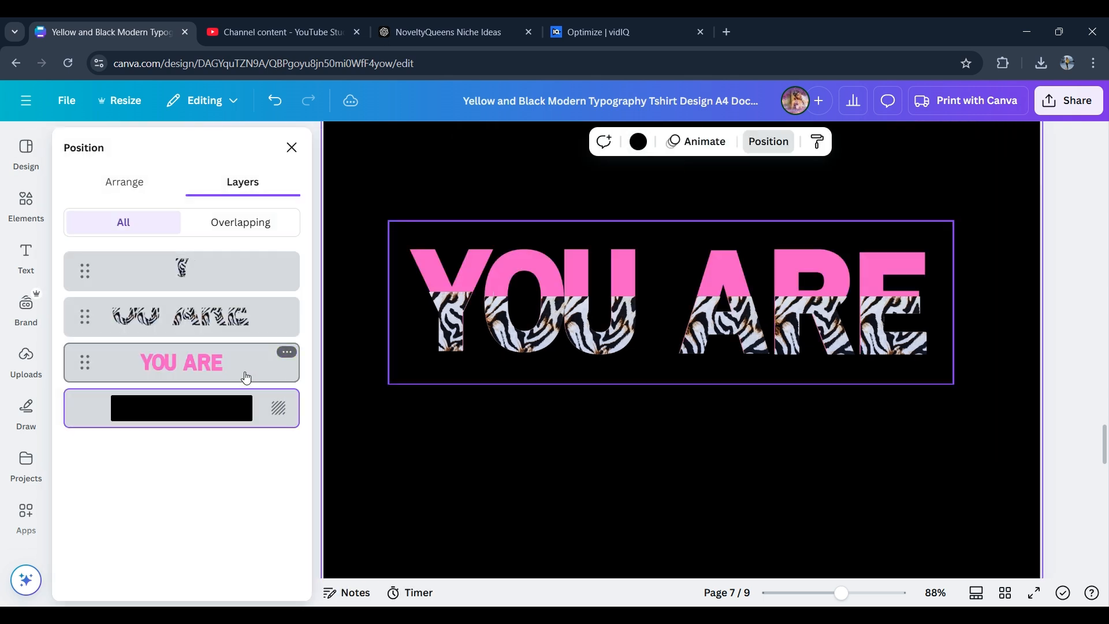
left_click(654, 324)
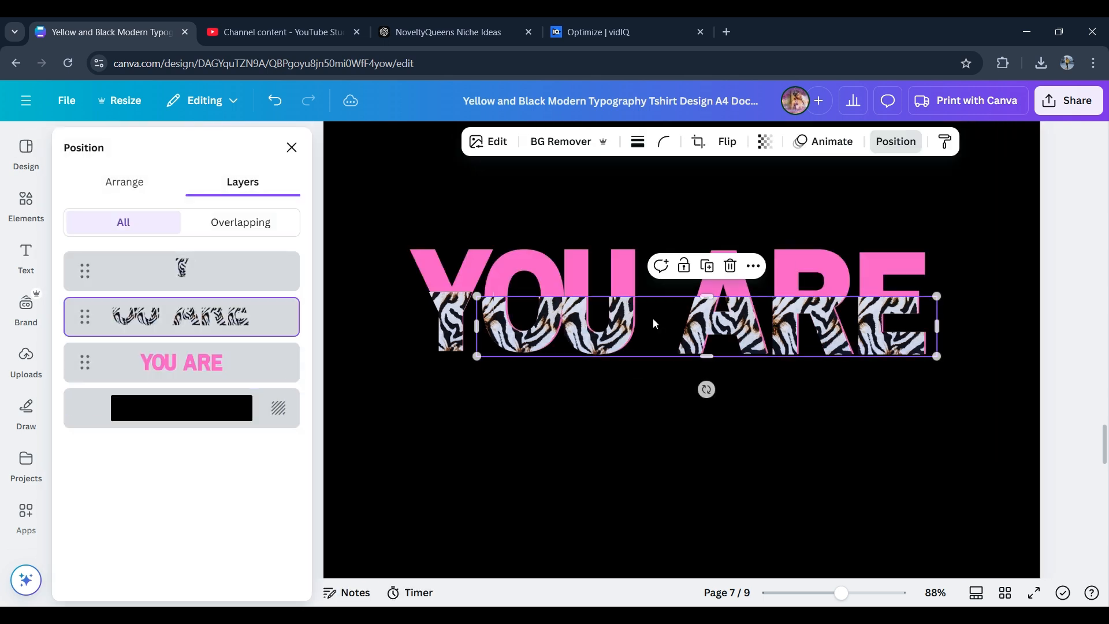
left_click_drag(654, 324, 656, 323)
left_click_drag(476, 296, 477, 295)
left_click(622, 218)
left_click(451, 329)
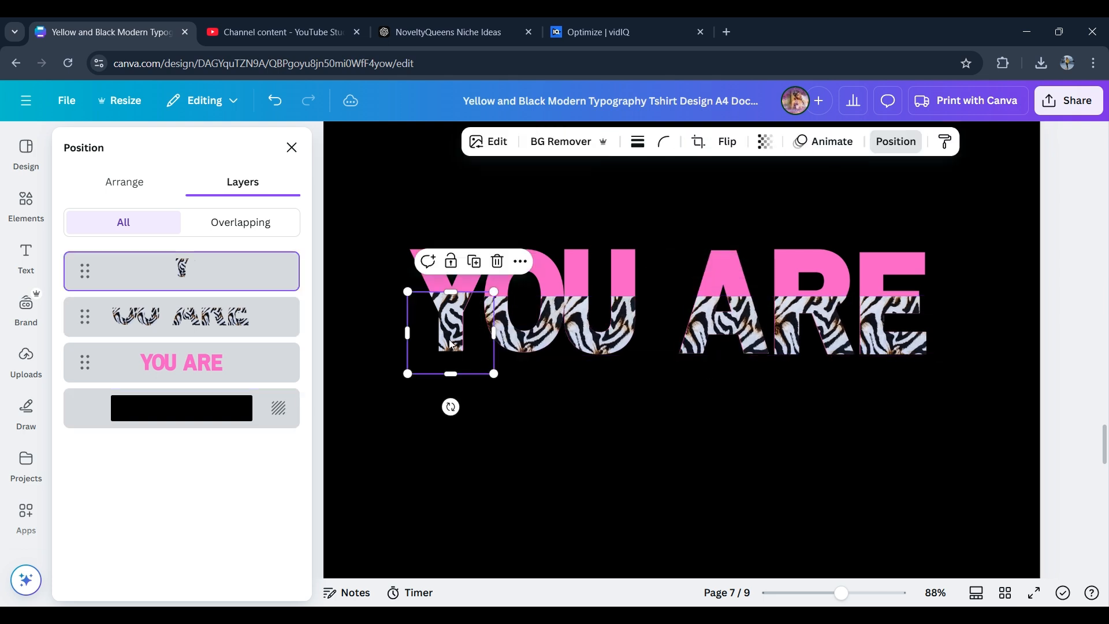
left_click(544, 203)
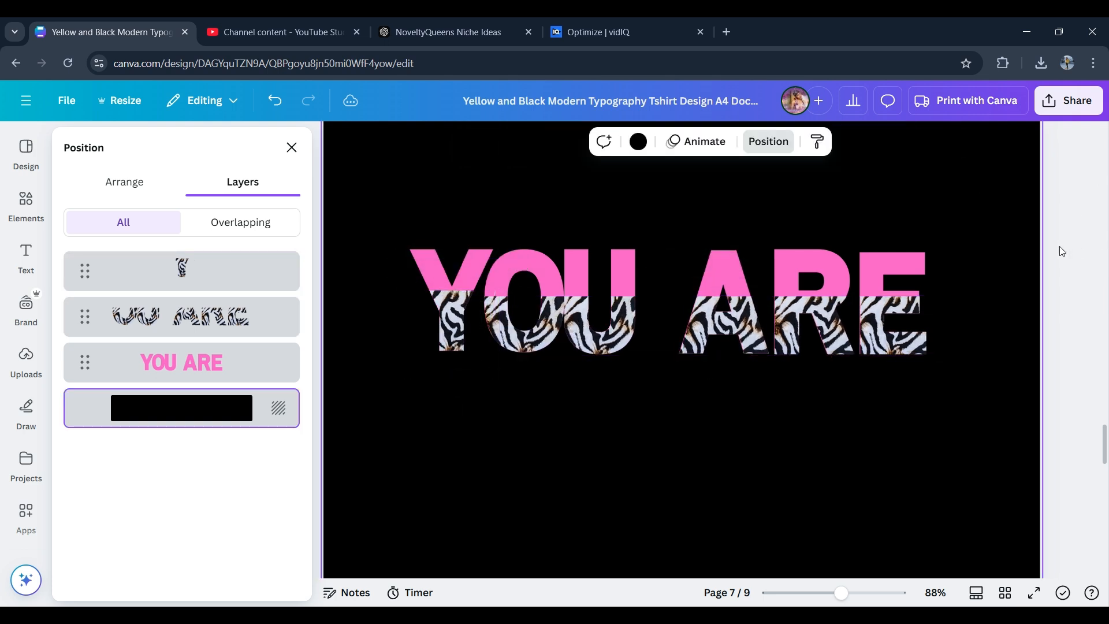
left_click_drag(1062, 250, 387, 352)
left_click(625, 190)
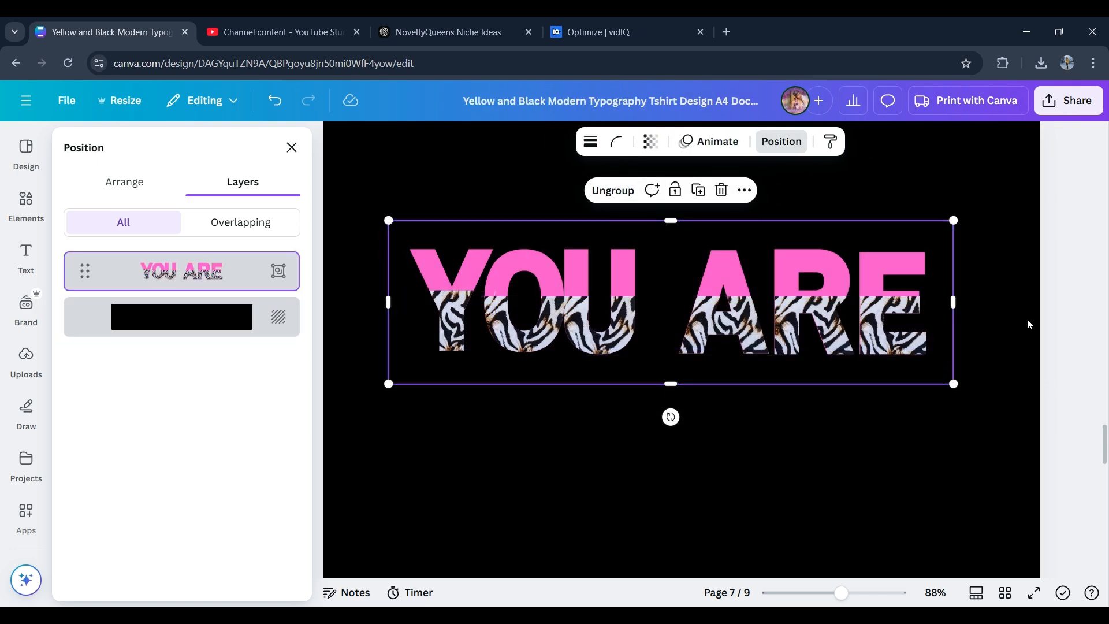
- Move the "Enough" script text from page 8 onto page 7 below YOU ARE
scroll(1103, 444, "down", 8)
left_click(1003, 216)
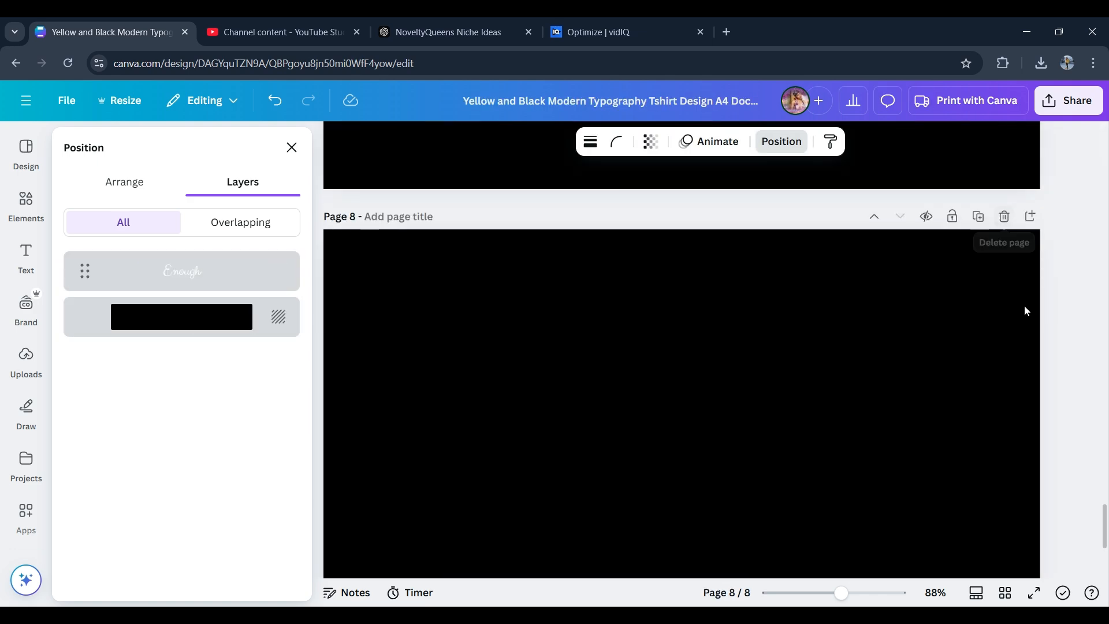
scroll(1103, 536, "down", 1)
left_click(562, 427)
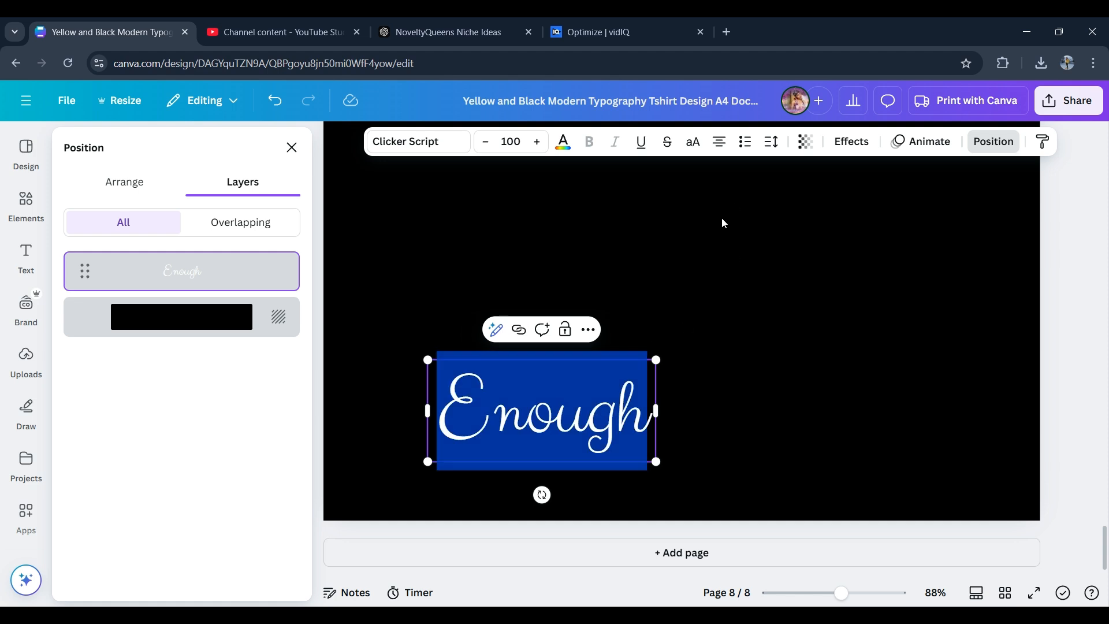
left_click_drag(562, 427, 734, 200)
scroll(1104, 557, "up", 5)
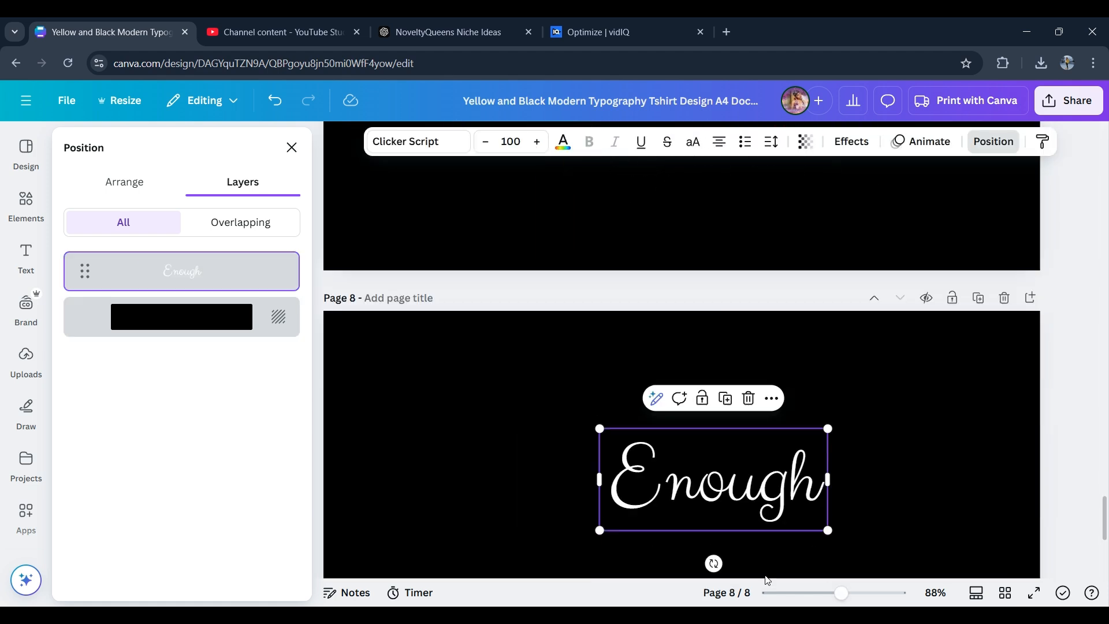
double_click(716, 479)
left_click_drag(668, 489, 656, 226)
scroll(783, 558, "up", 5)
left_click_drag(783, 558, 624, 374)
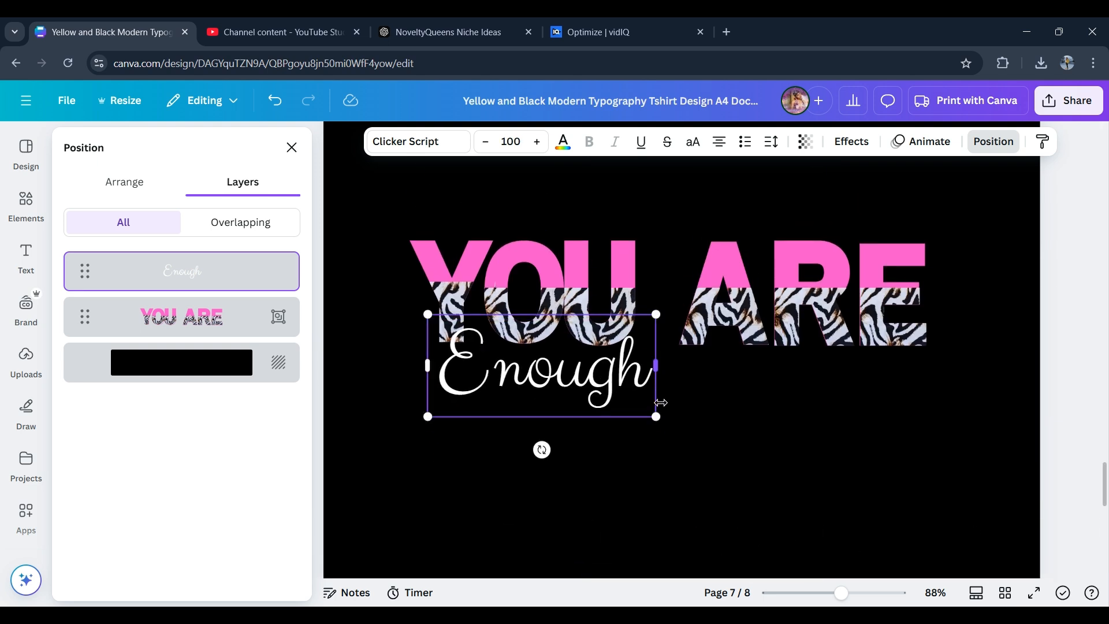
- Enlarge the Enough text to size 126 and position it overlapping the bottom of YOU ARE
left_click_drag(659, 421, 721, 442)
left_click_drag(629, 384, 596, 376)
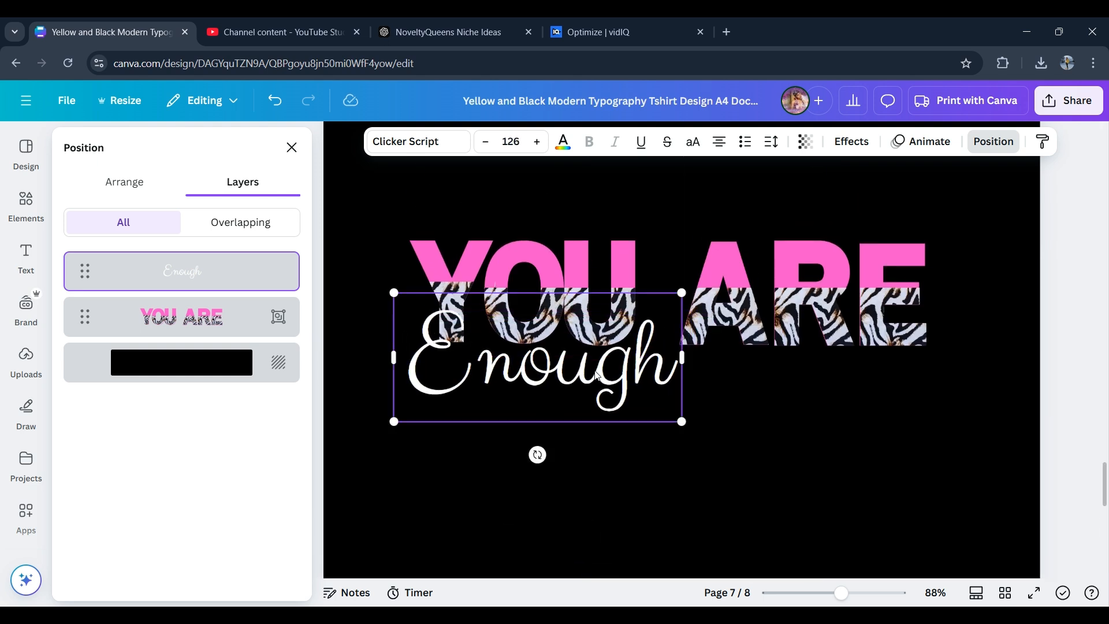
left_click(989, 307)
left_click(608, 411)
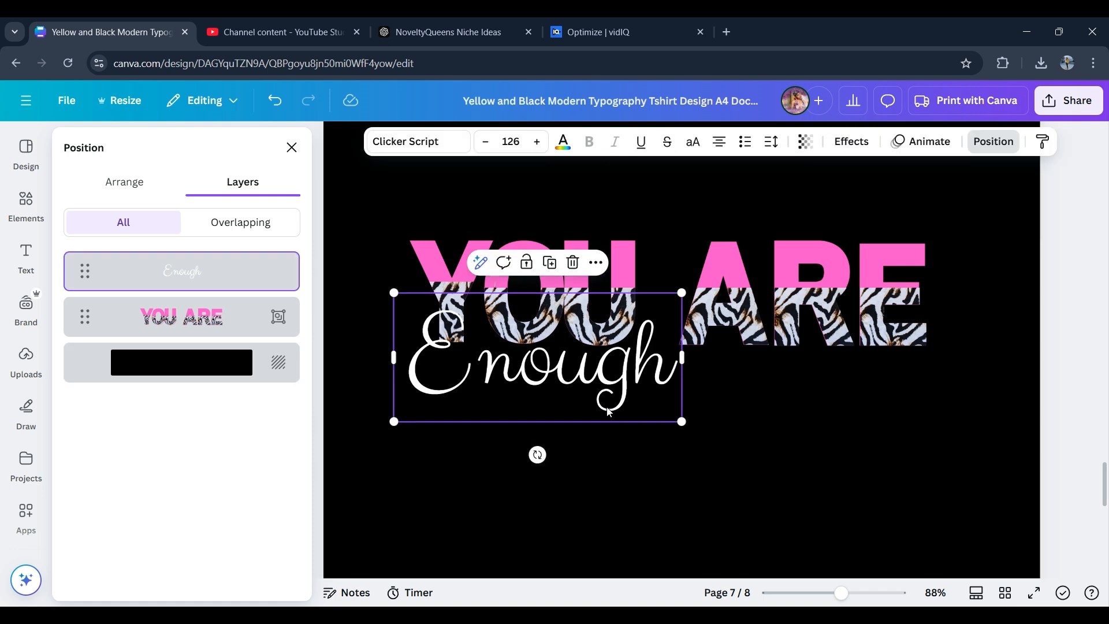
- Change the Enough text colour to pink
left_click(563, 144)
left_click(191, 395)
left_click(803, 410)
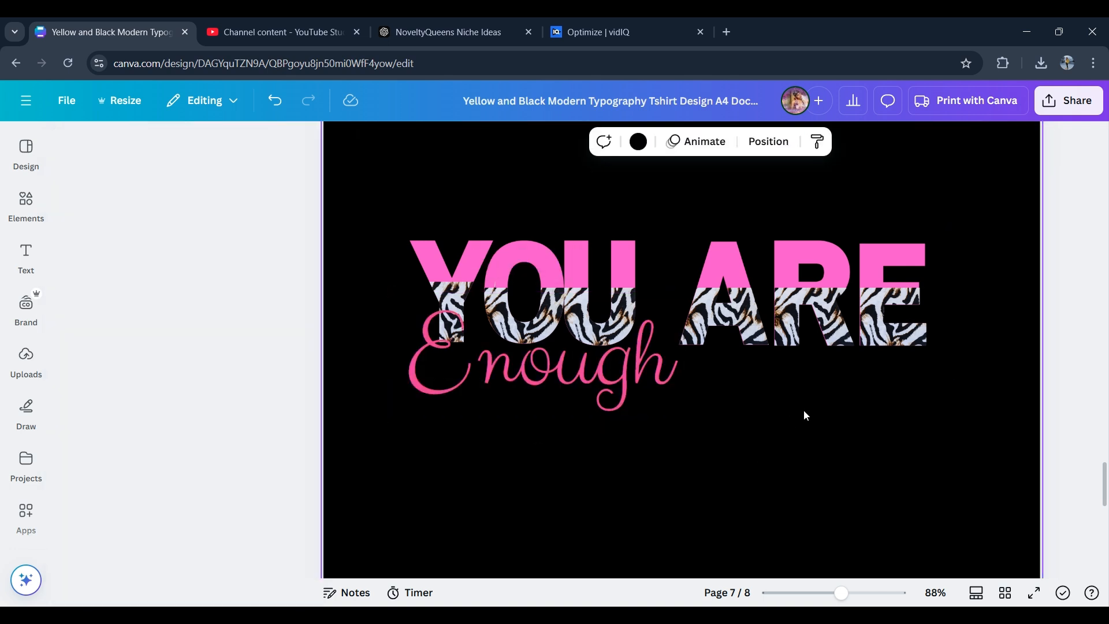
- Add a brand heading text box reading "JUST A TAD"
left_click(26, 254)
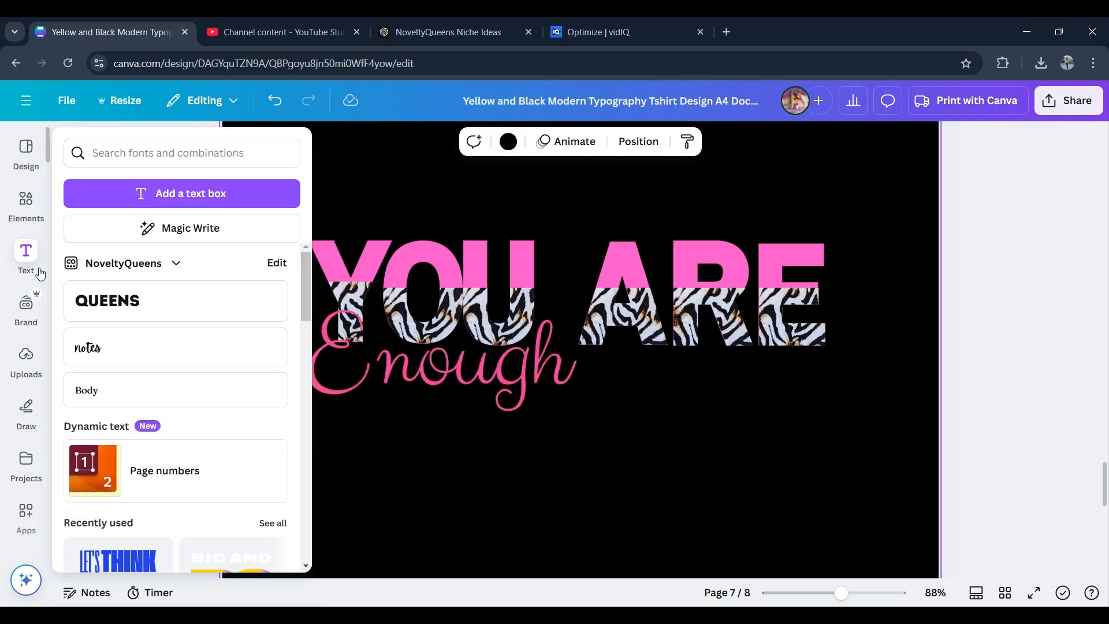
left_click(108, 300)
left_click(245, 390)
type("JUST A TAD")
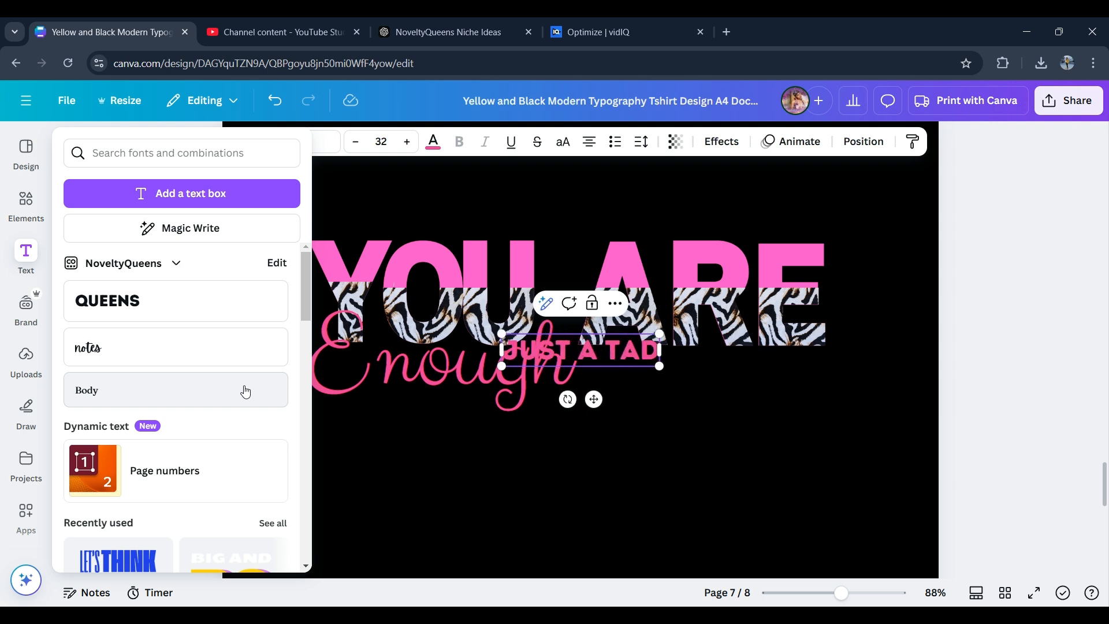
- Rotate the JUST A TAD text vertical, scale it to about 22.9, and place it beside the final E
left_click(26, 254)
left_click_drag(598, 398, 772, 379)
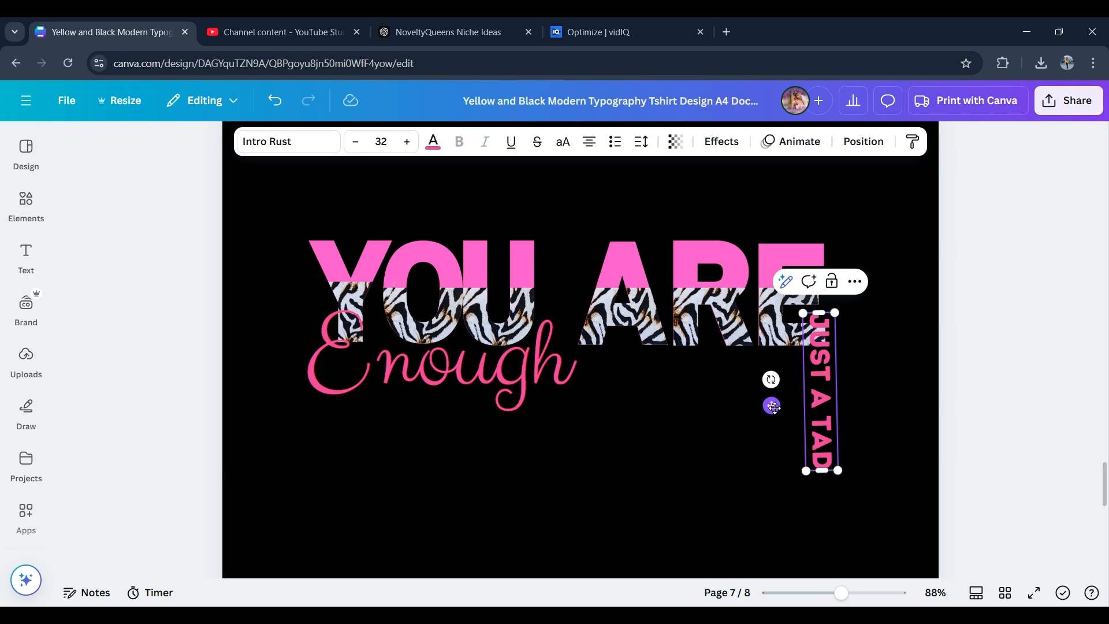
left_click_drag(773, 407, 792, 335)
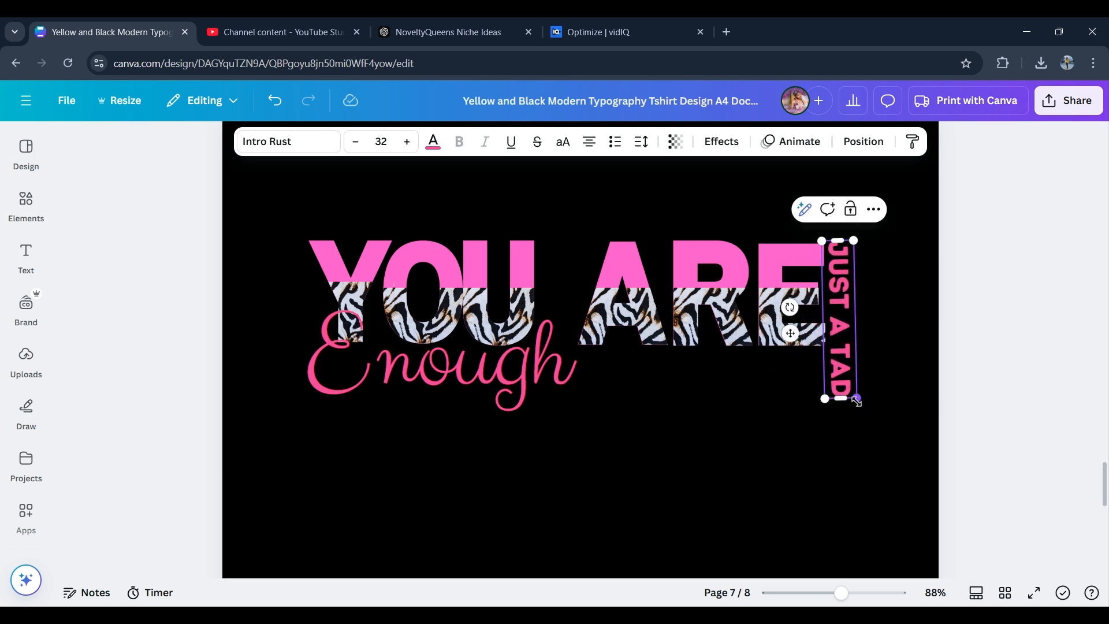
left_click_drag(857, 400, 853, 356)
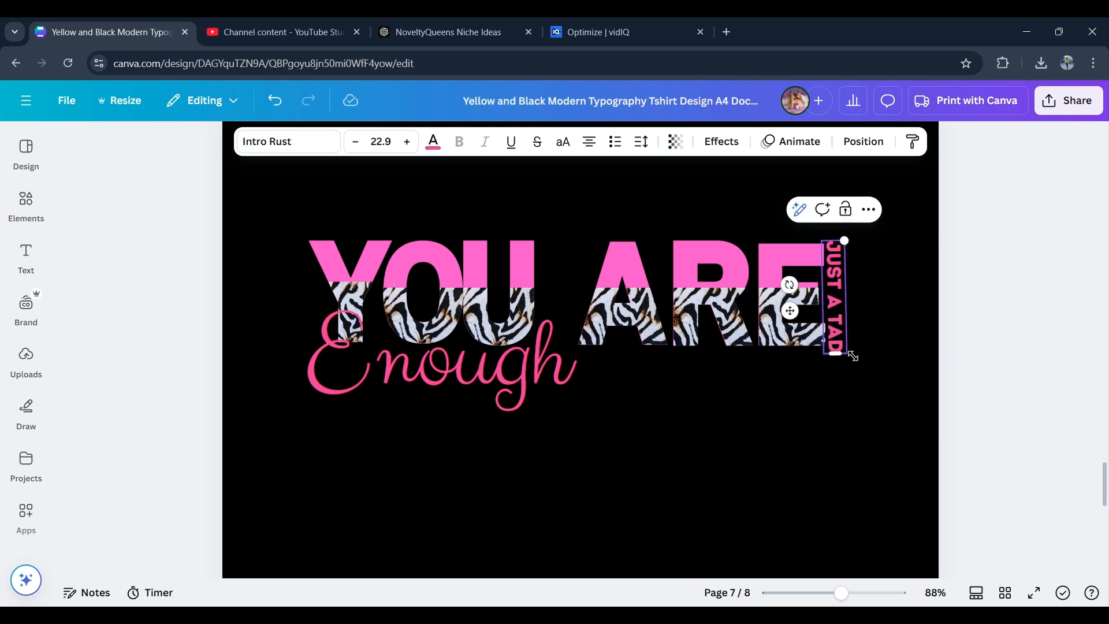
left_click_drag(788, 310, 788, 305)
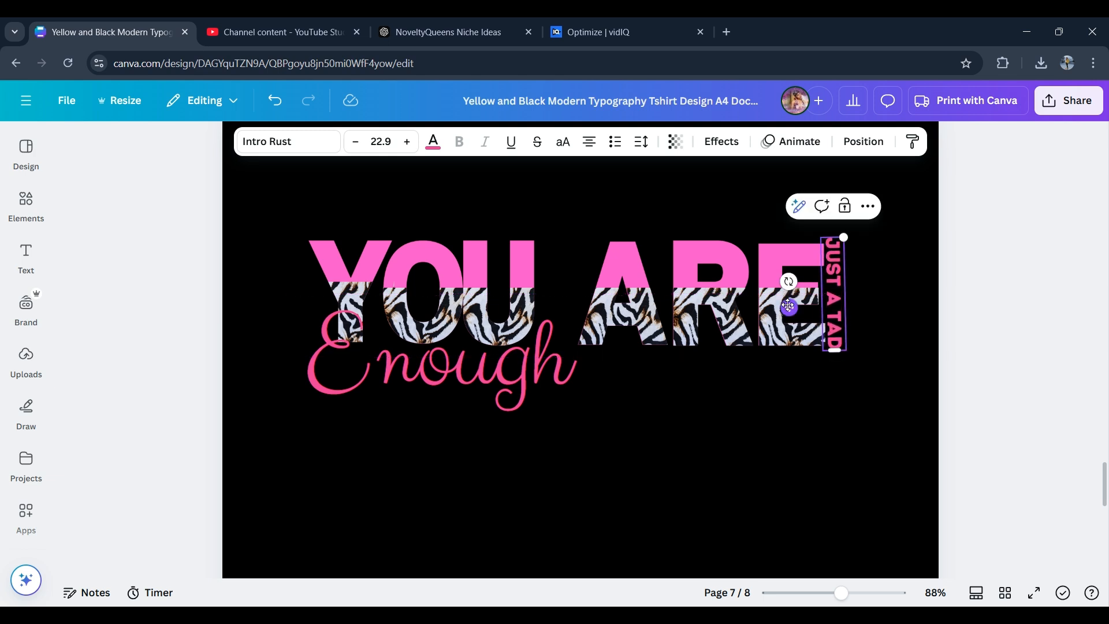
- Apply a black Outline effect with thickness 200 to the JUST A TAD text
left_click(722, 143)
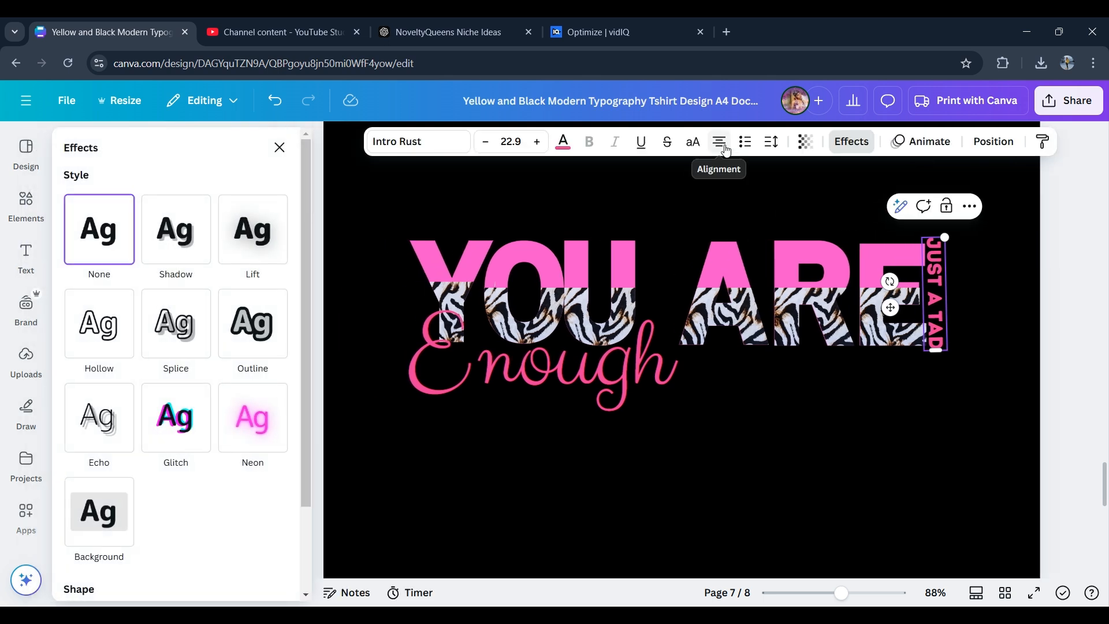
left_click(261, 338)
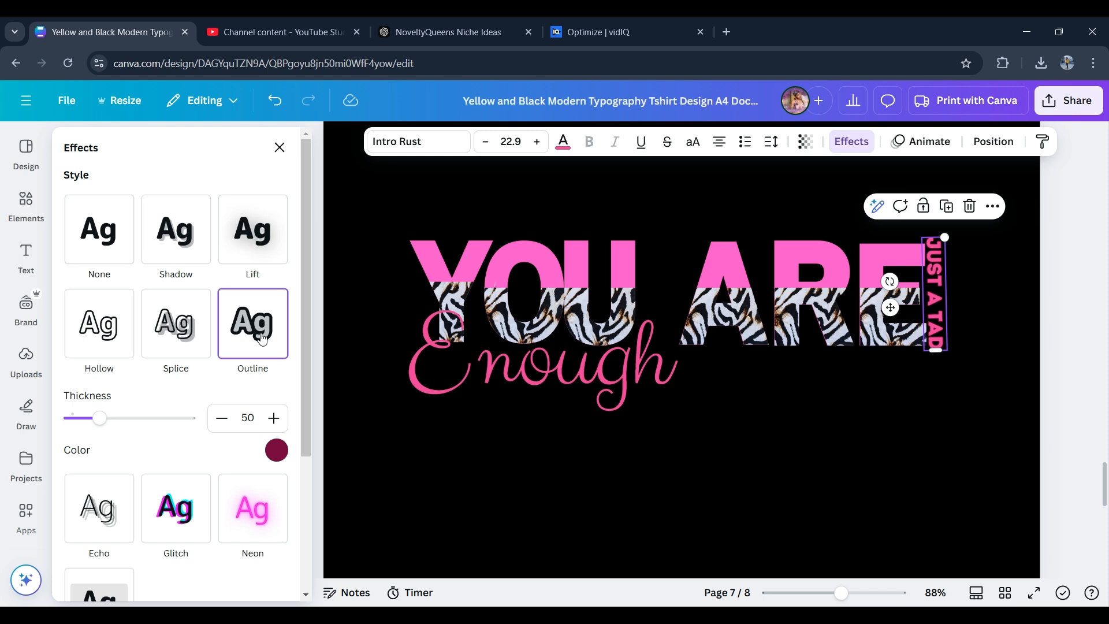
left_click(276, 450)
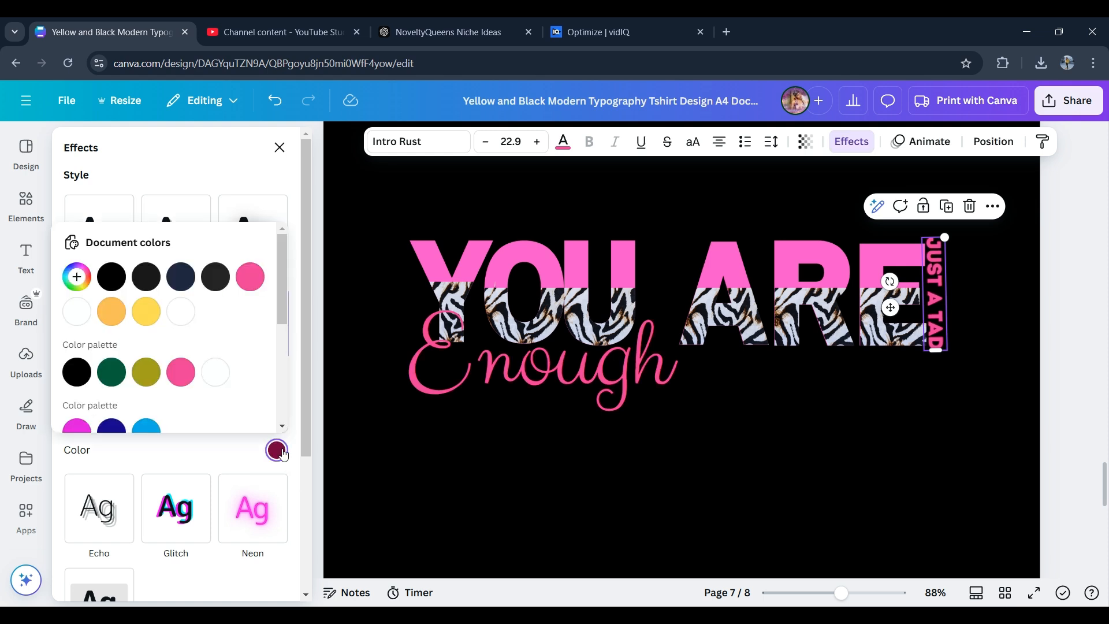
left_click(111, 277)
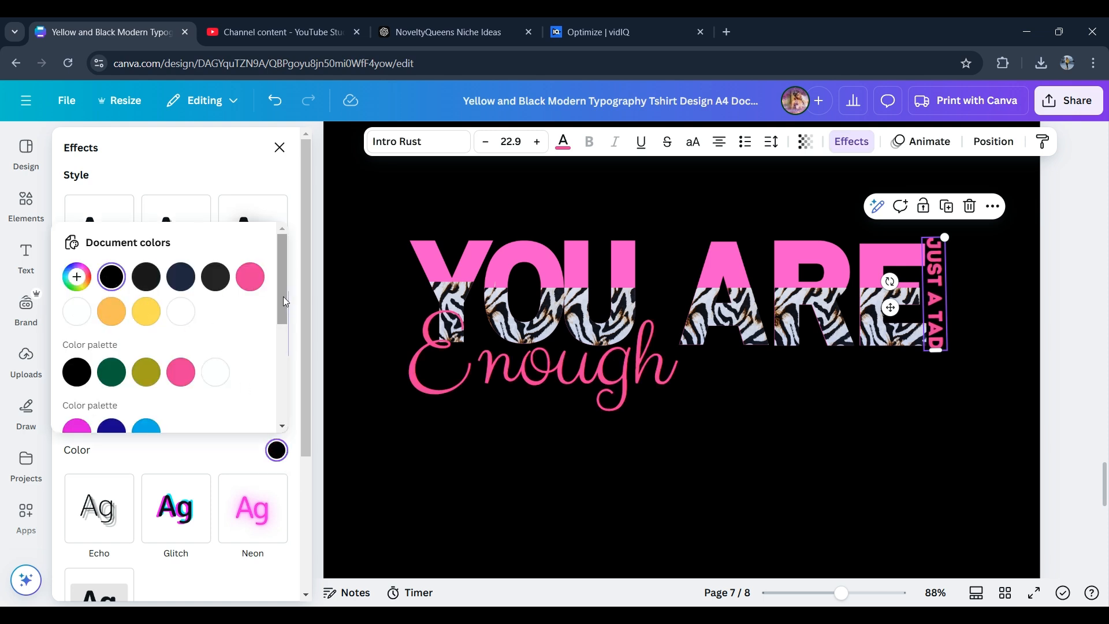
left_click_drag(283, 296, 314, 434)
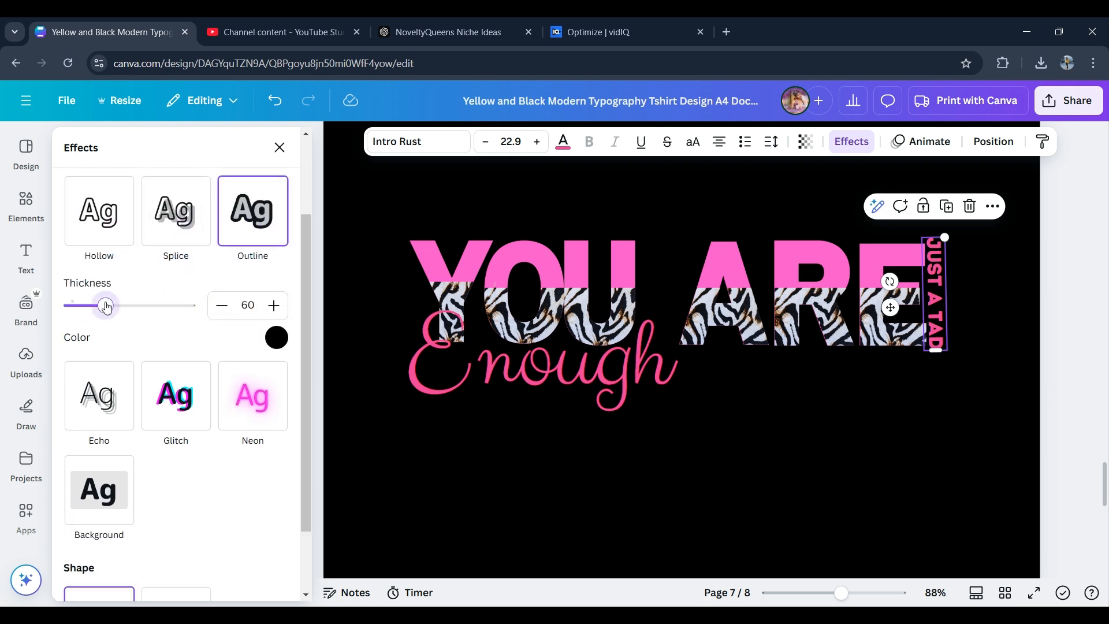
left_click_drag(107, 306, 192, 313)
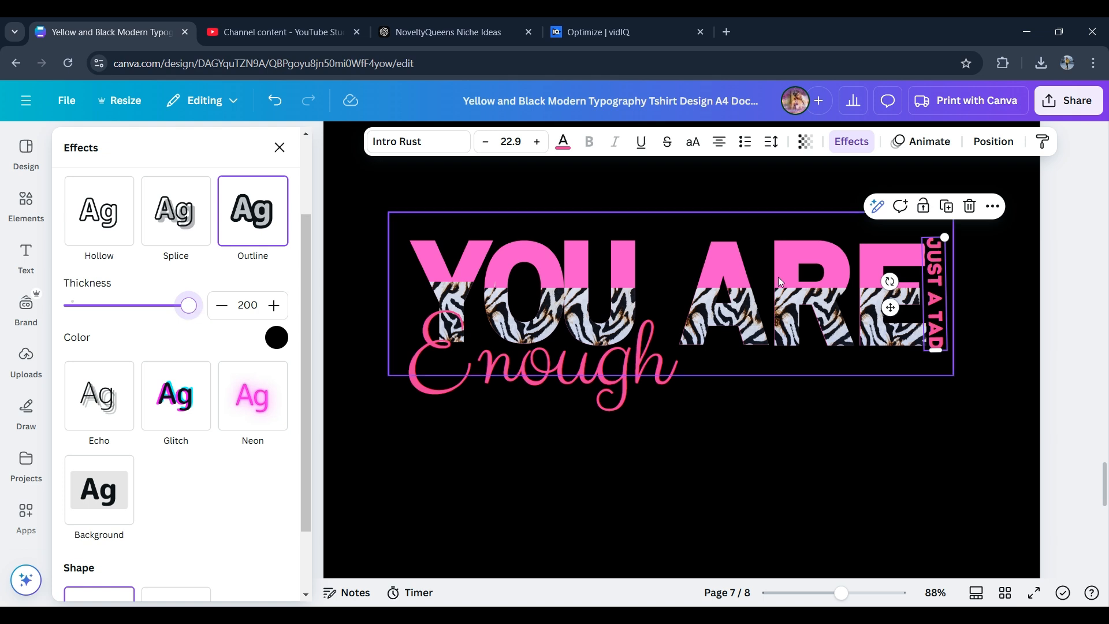
left_click_drag(939, 307, 934, 309)
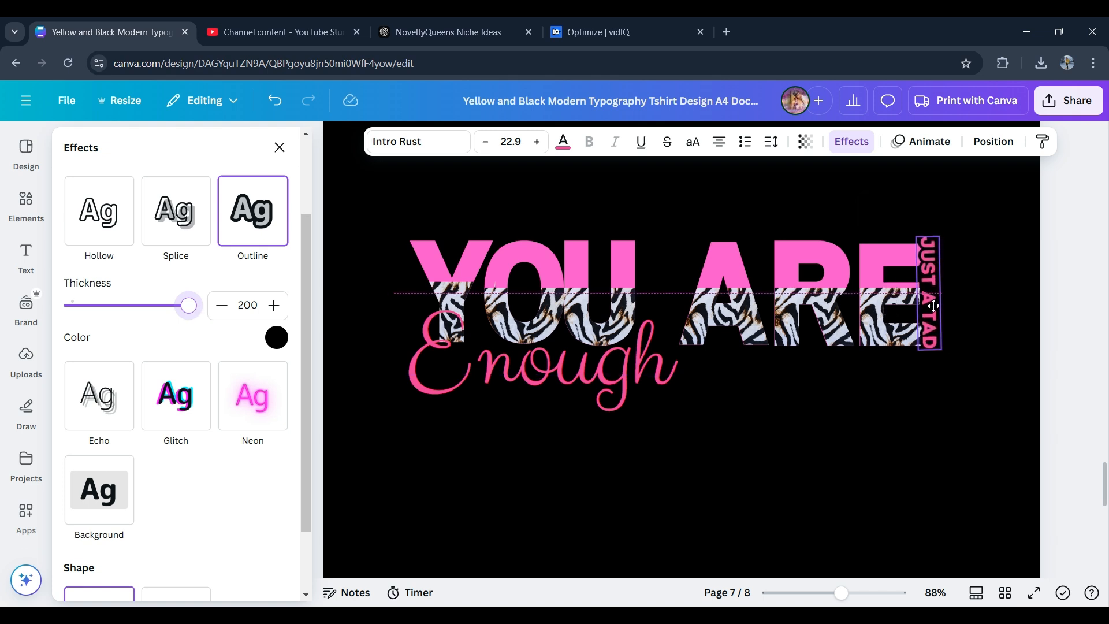
left_click(990, 270)
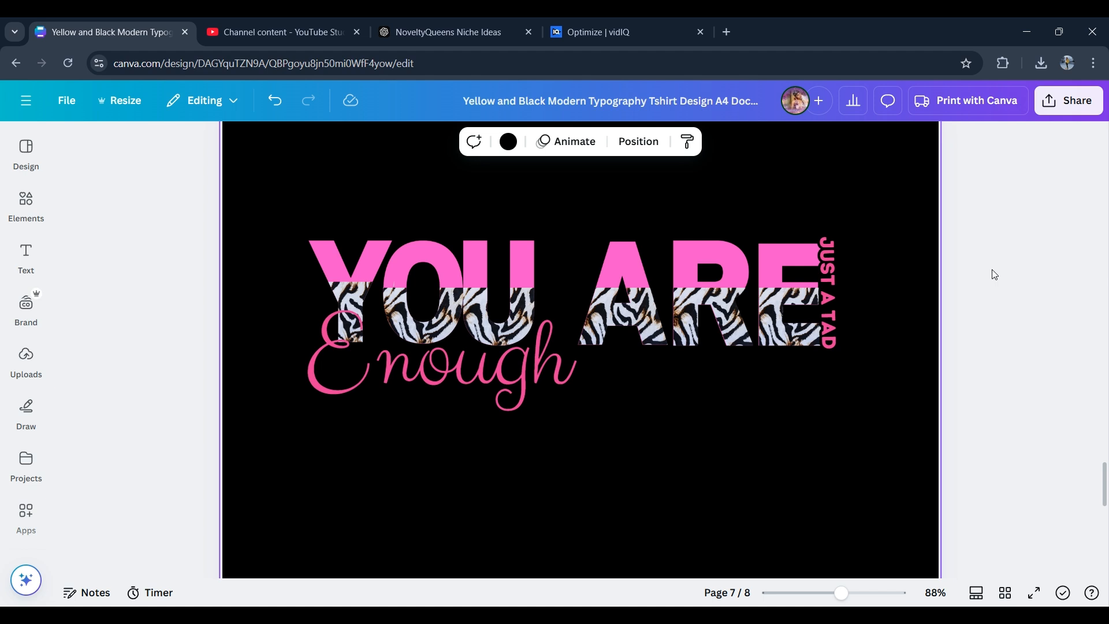
- Group all design elements and enlarge the group to span the page width
left_click_drag(123, 263, 917, 419)
left_click(534, 182)
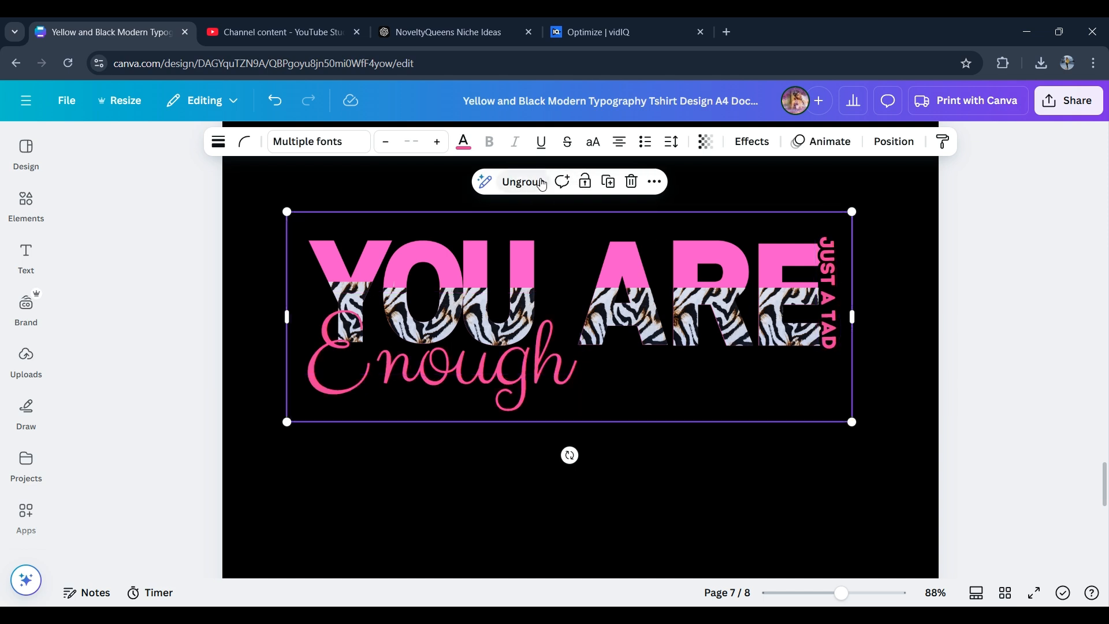
left_click_drag(852, 419, 941, 484)
left_click_drag(802, 363, 769, 372)
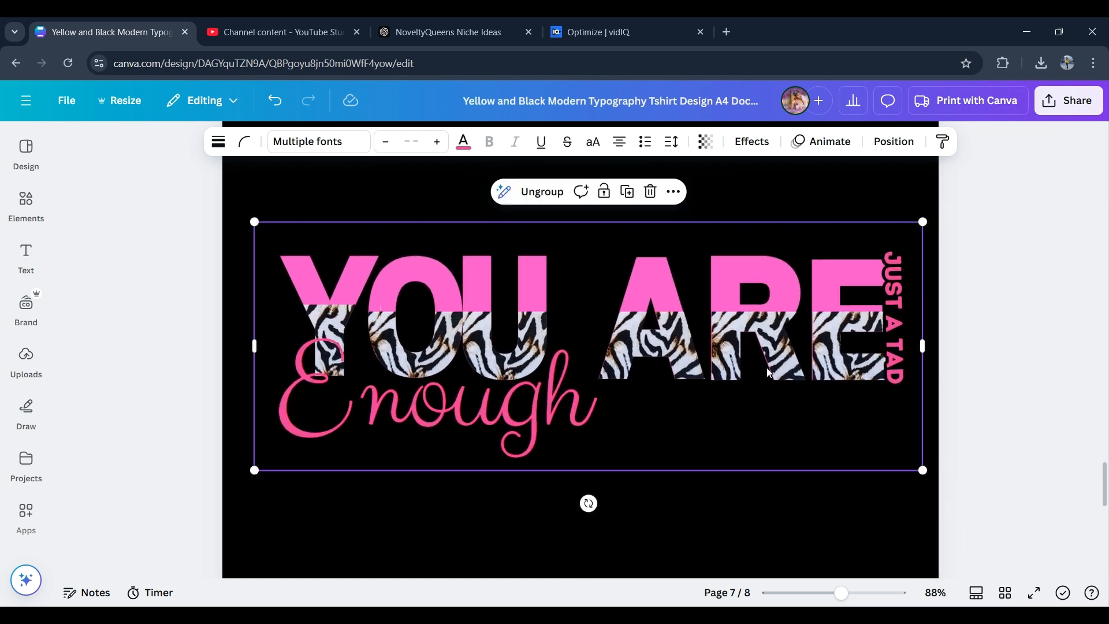
left_click_drag(252, 473, 213, 506)
left_click_drag(920, 480, 940, 498)
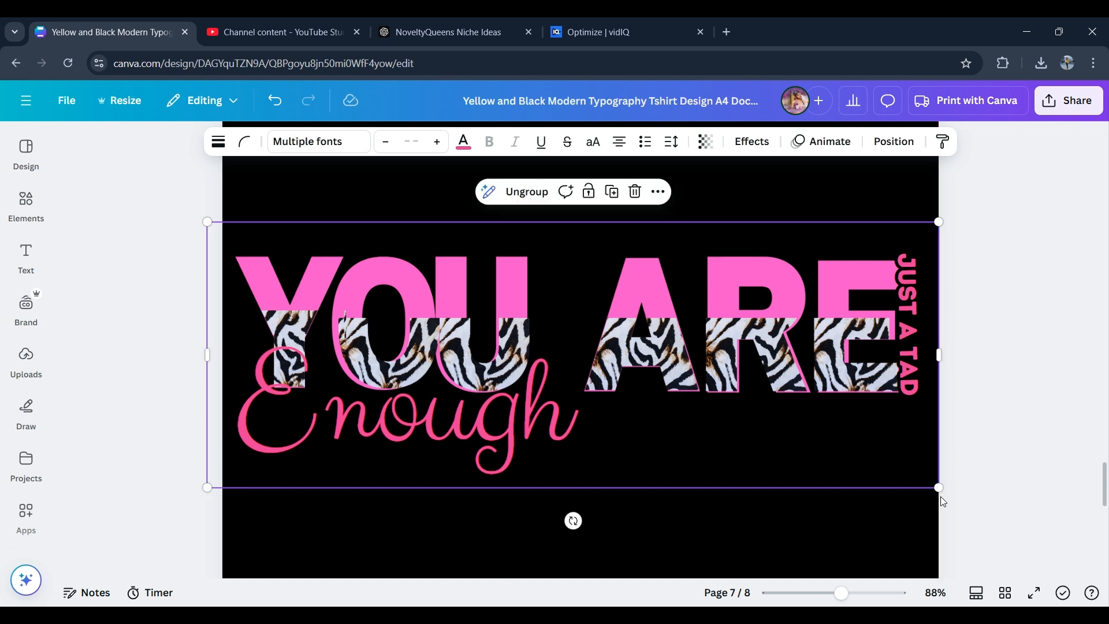
- Select the animal-print strip inside the group and nudge it slightly into alignment
left_click(1028, 350)
left_click(472, 334)
left_click(647, 343)
left_click_drag(619, 357, 609, 349)
left_click(582, 285)
left_click(947, 245)
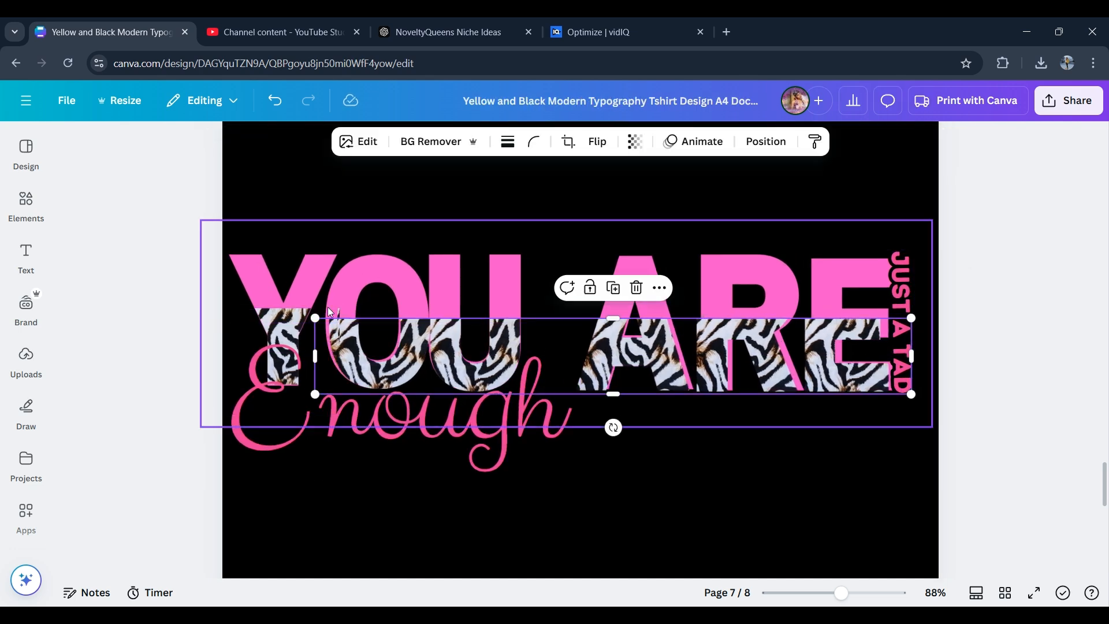
- Resize and reposition the zebra-print strip so it fills the lower half of the YOU ARE letters, then deselect
left_click_drag(314, 318, 307, 317)
left_click_drag(608, 356, 616, 359)
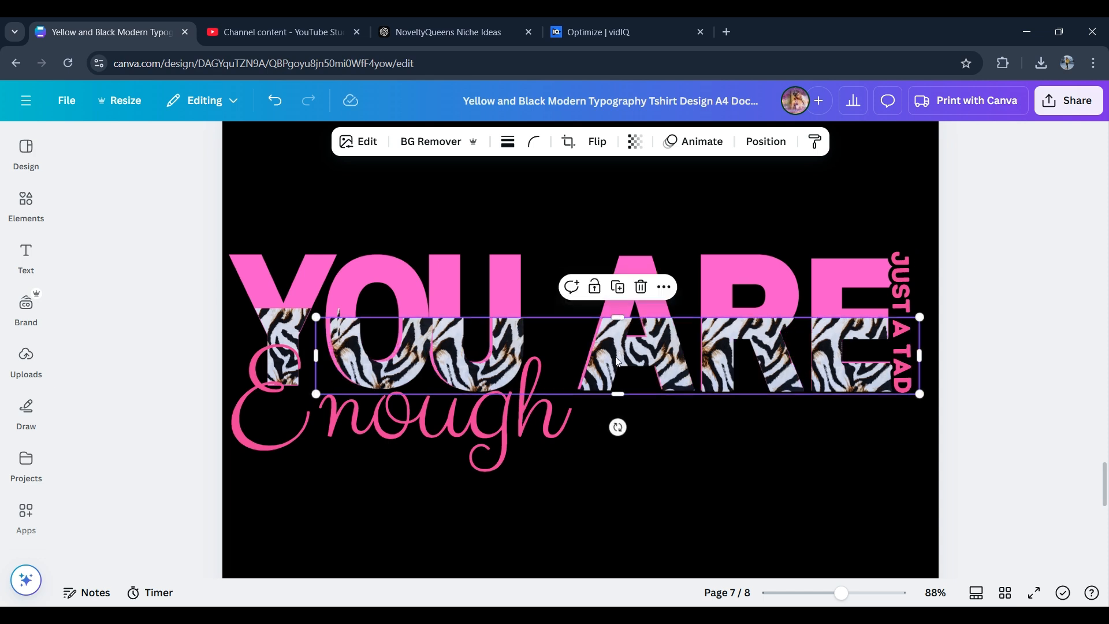
left_click_drag(317, 317, 313, 315)
key("Up")
key("Up")
key("Up")
key("Up")
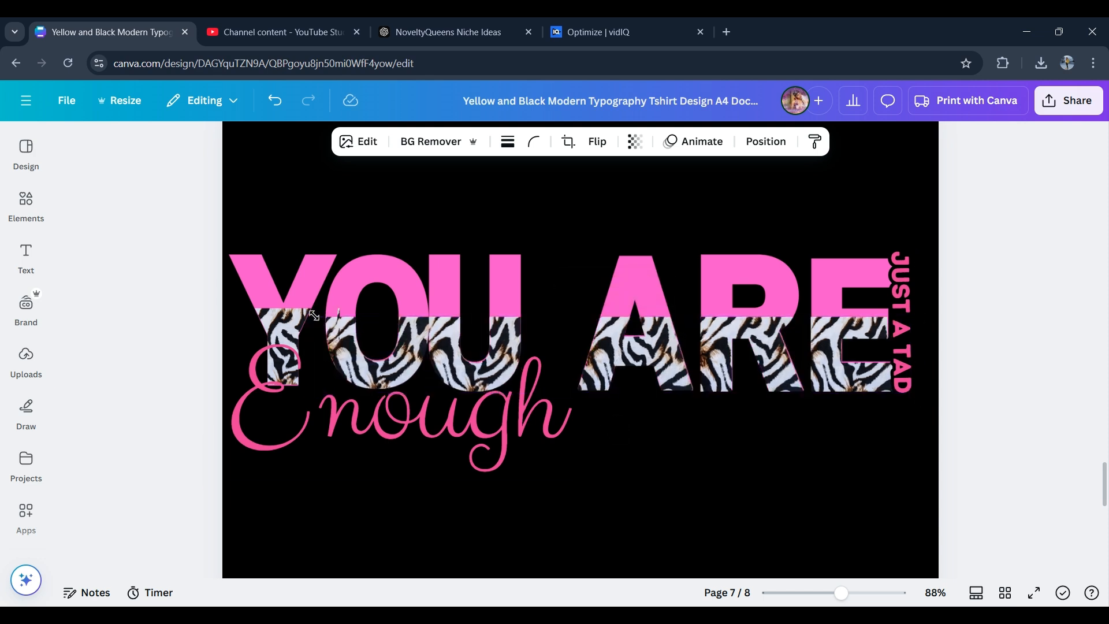
mouse_move(311, 391)
left_mouse_down()
mouse_move(307, 399)
mouse_move(316, 390)
left_mouse_up()
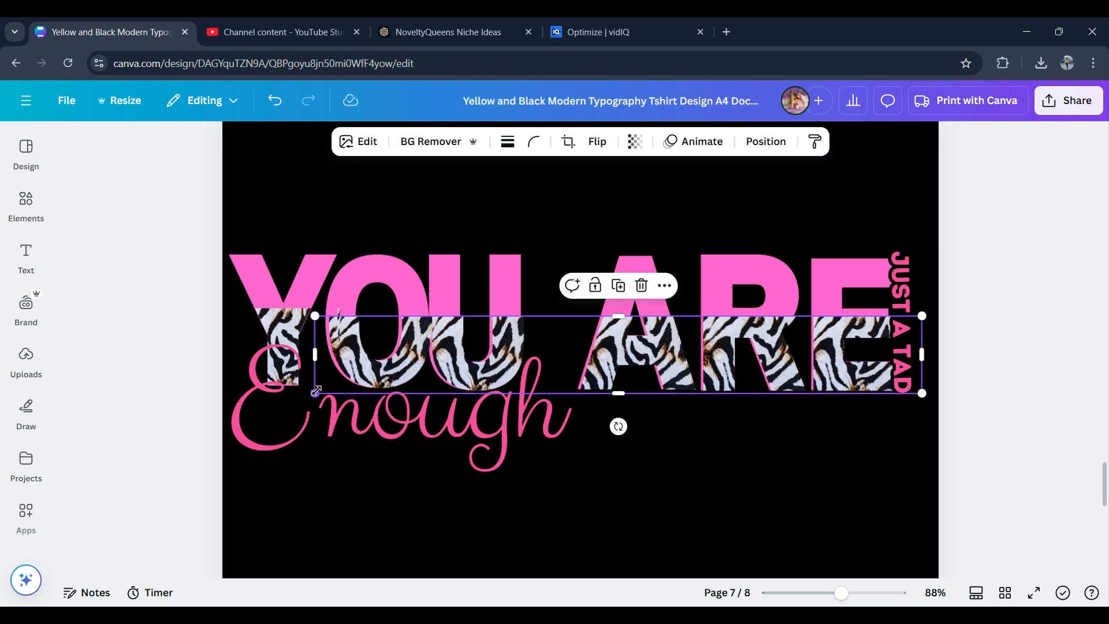
key("Left")
key("Left")
key("Left")
key("Right")
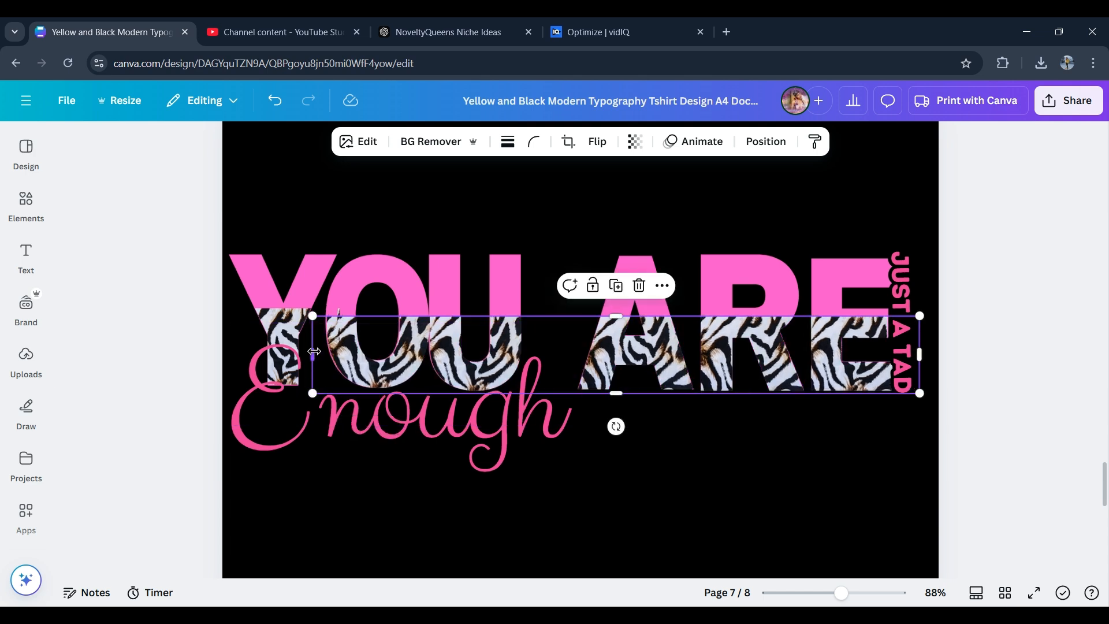
left_click_drag(312, 354, 306, 354)
left_click_drag(304, 316, 305, 316)
left_click(494, 215)
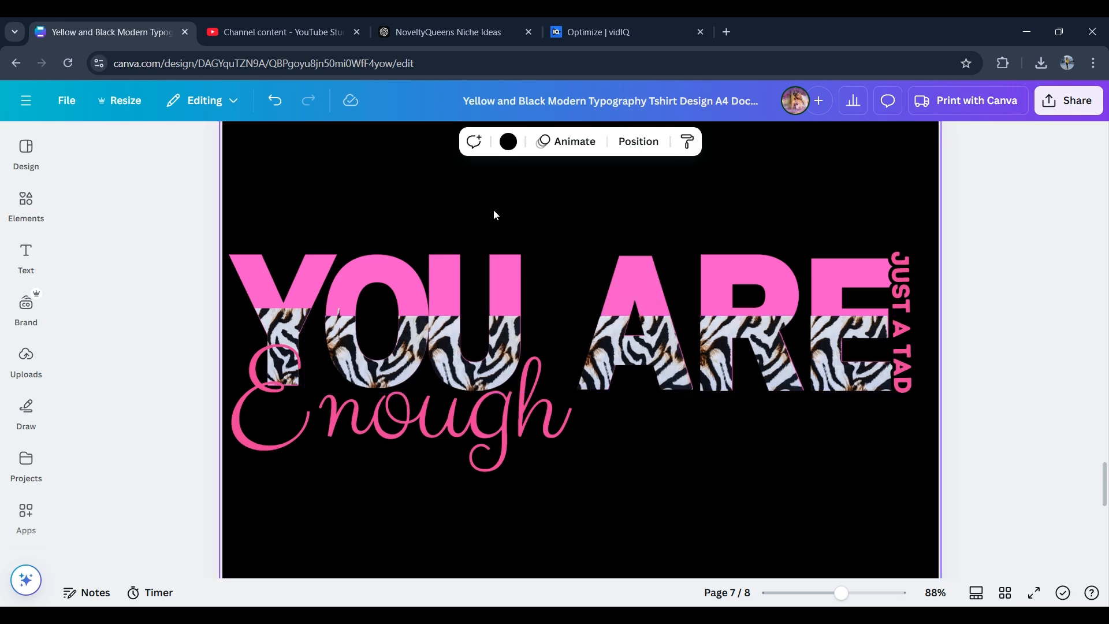
- Apply a black Outline effect with thickness about 36 to the Enough script text
left_click(442, 415)
left_click(722, 141)
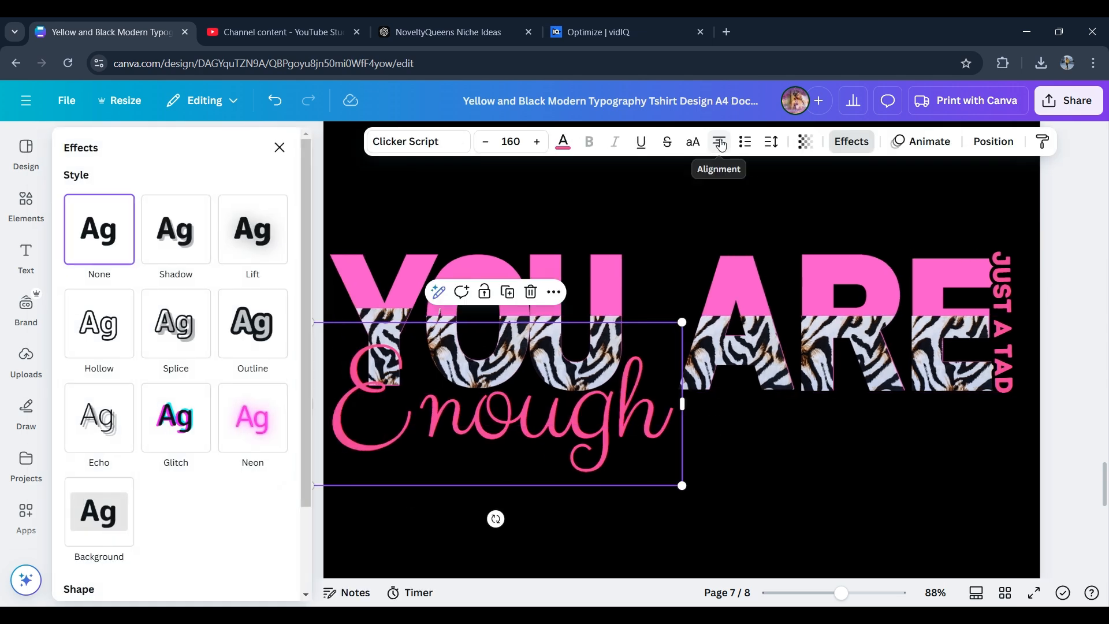
left_click(253, 323)
left_click(277, 450)
left_click(110, 276)
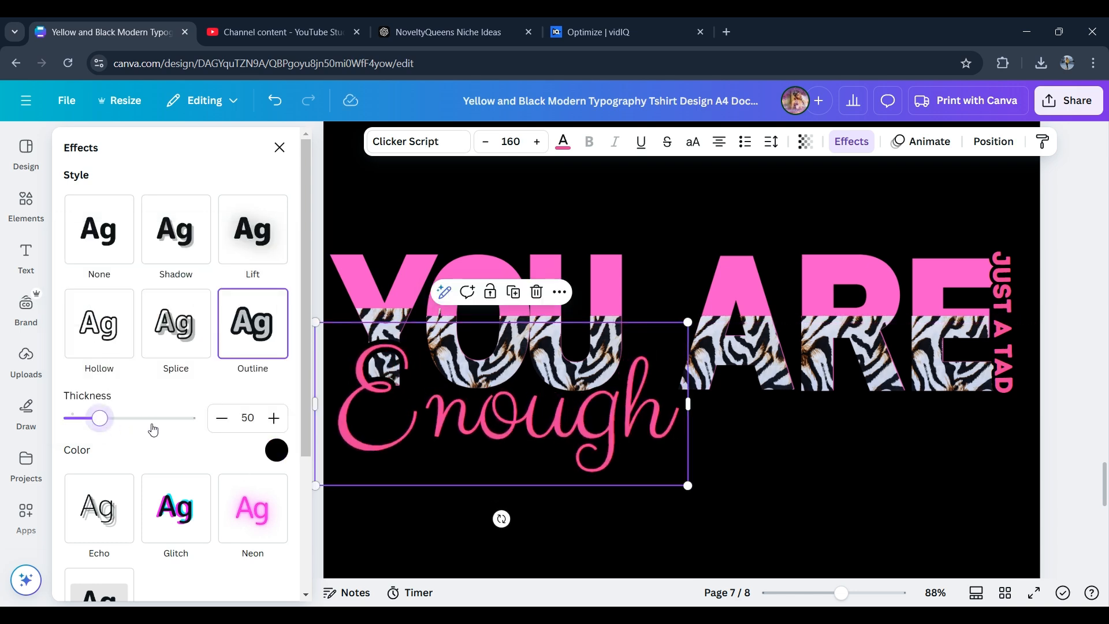
mouse_move(100, 419)
left_mouse_down()
mouse_move(224, 421)
mouse_move(89, 415)
left_mouse_up()
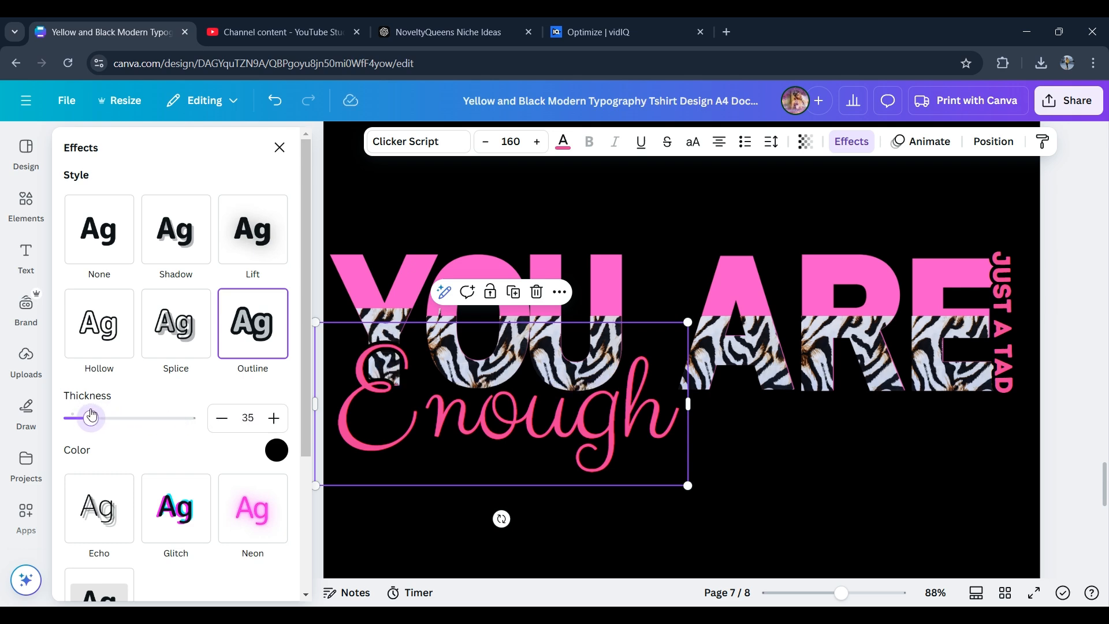
- Move the Enough text and scale it down to font size 146 under YOU ARE
left_click_drag(469, 432, 562, 415)
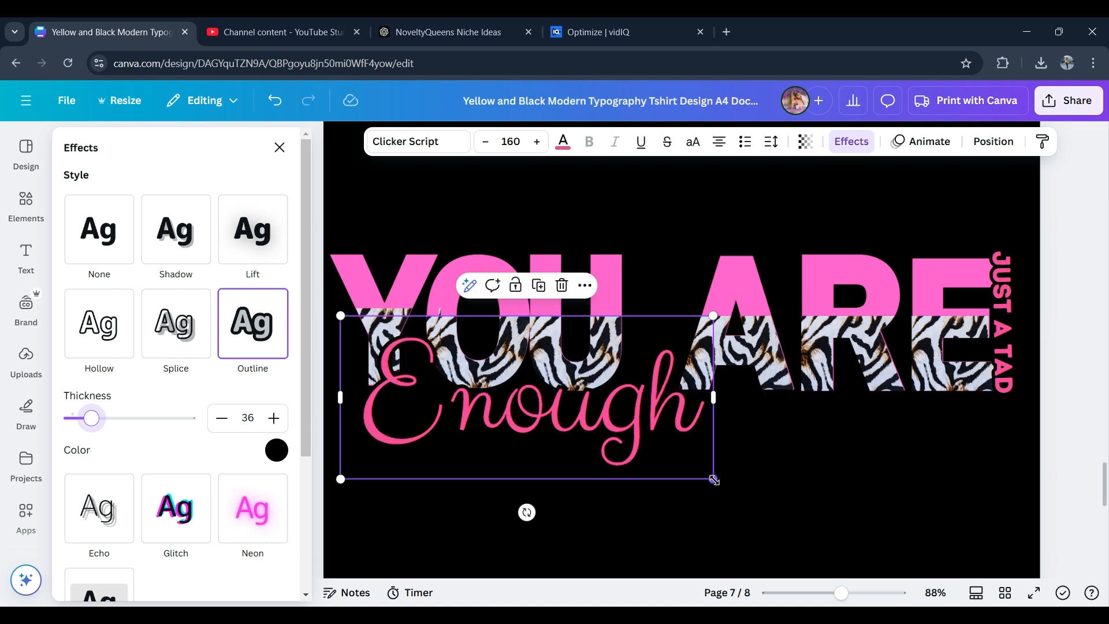
left_click_drag(715, 480, 682, 462)
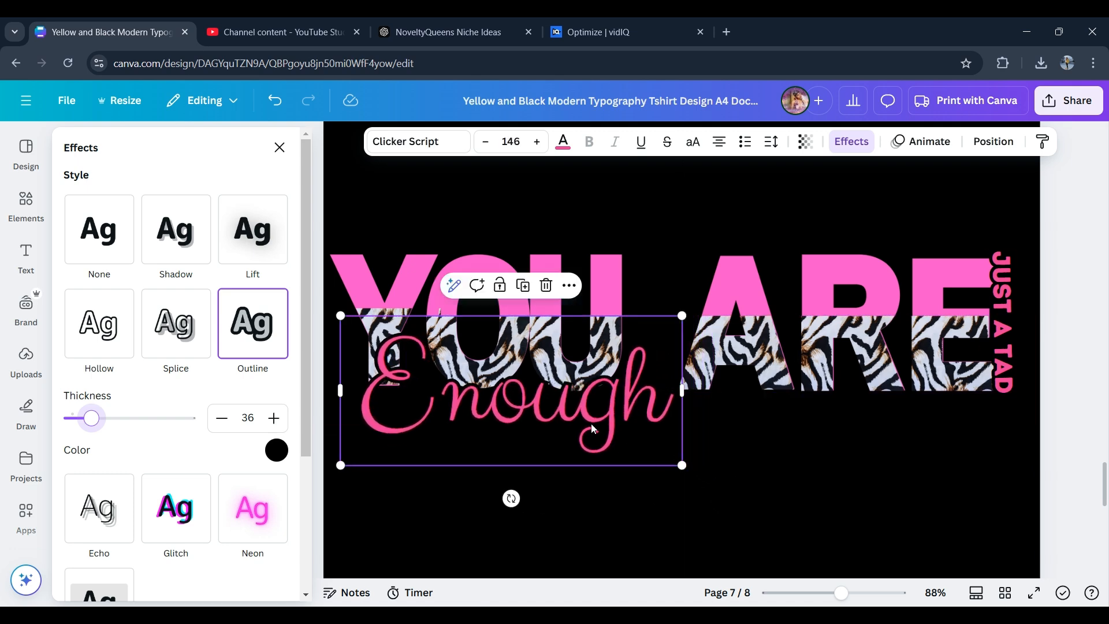
left_click_drag(593, 428, 601, 430)
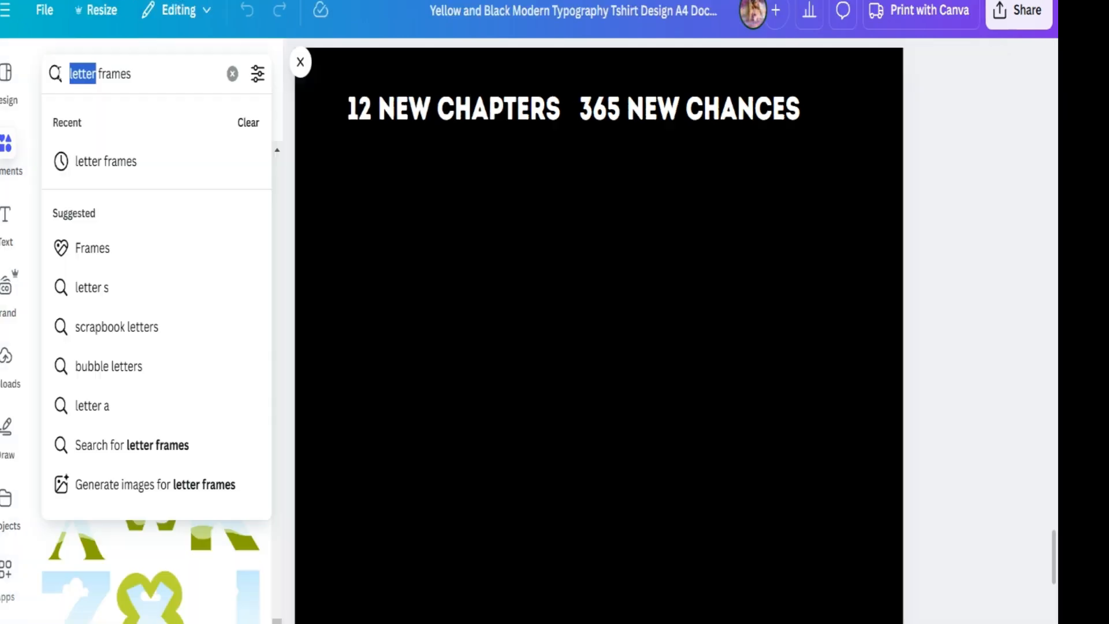
- On a new page, search elements for number frames and add a 5 number frame, scaling it down
type("number frames")
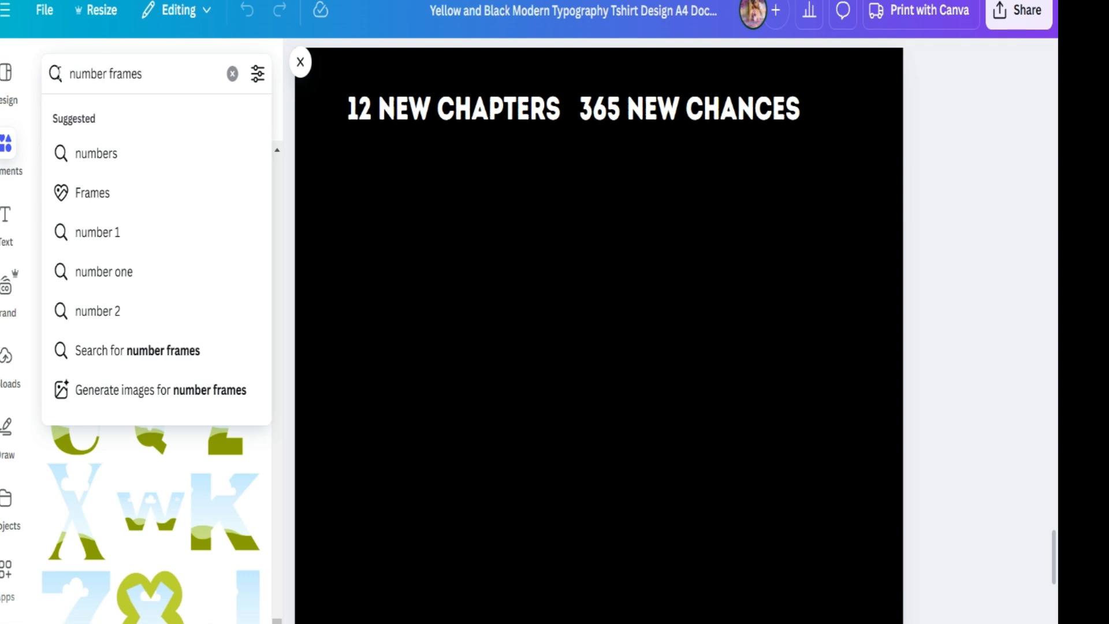
key("Return")
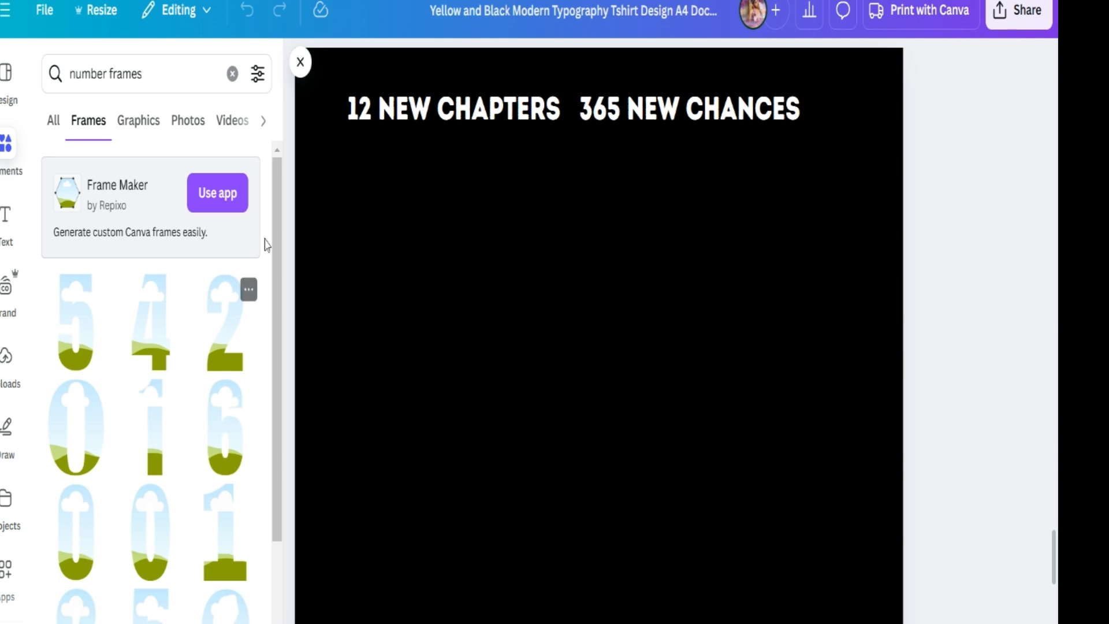
left_click_drag(277, 312, 289, 583)
left_click_drag(277, 350, 289, 574)
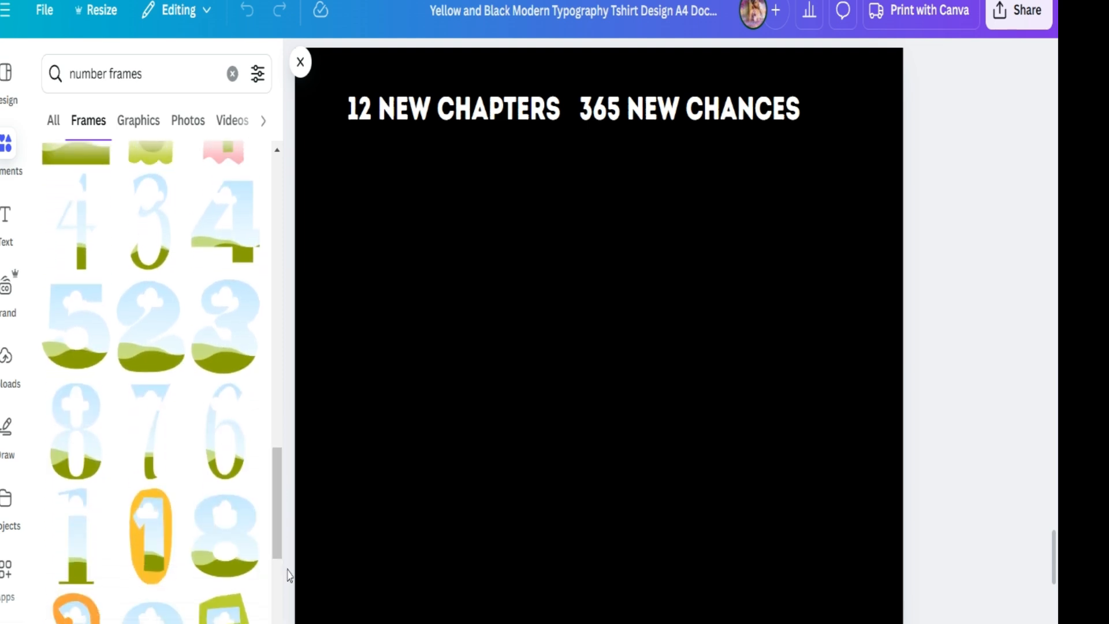
left_click(83, 362)
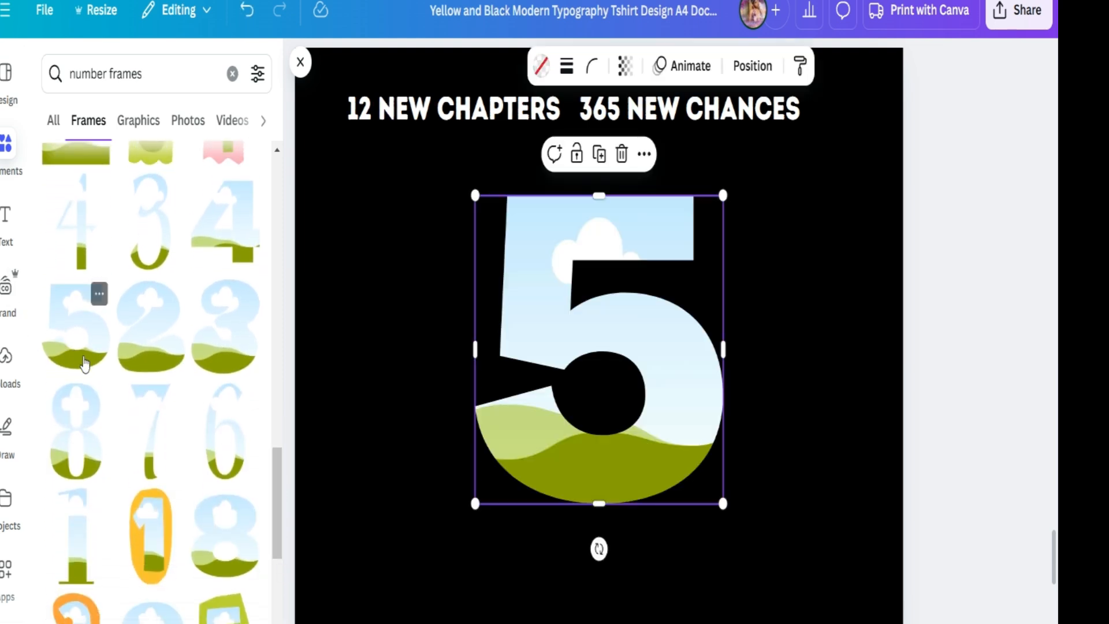
left_click_drag(721, 501, 548, 320)
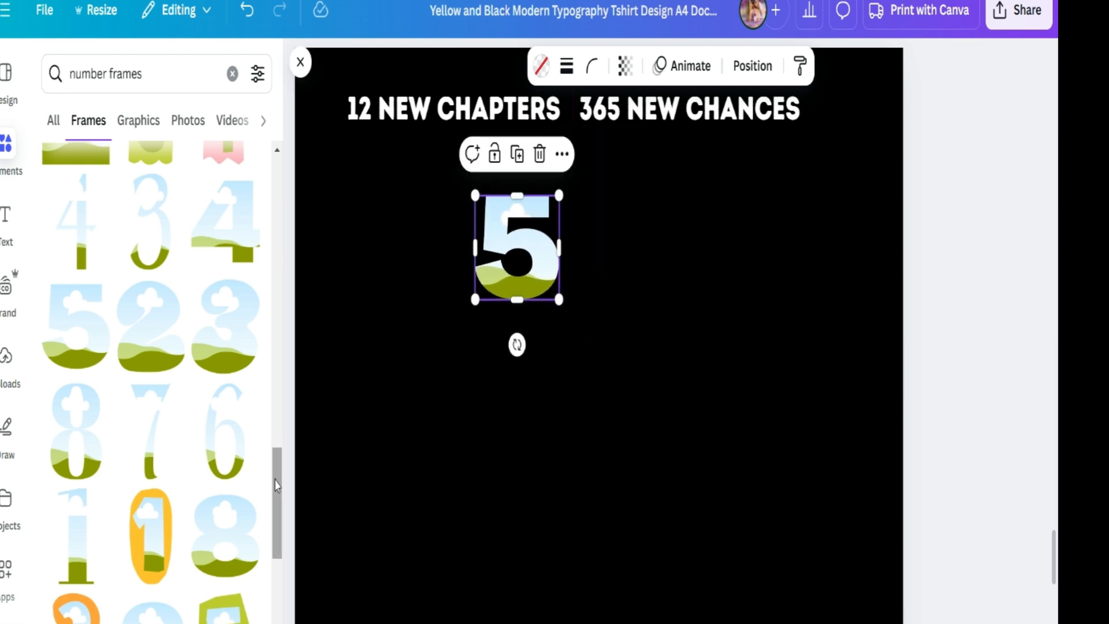
- Add a 1 number frame, shrink it, place it at the top left and move the 5 aside
left_click_drag(277, 487, 279, 517)
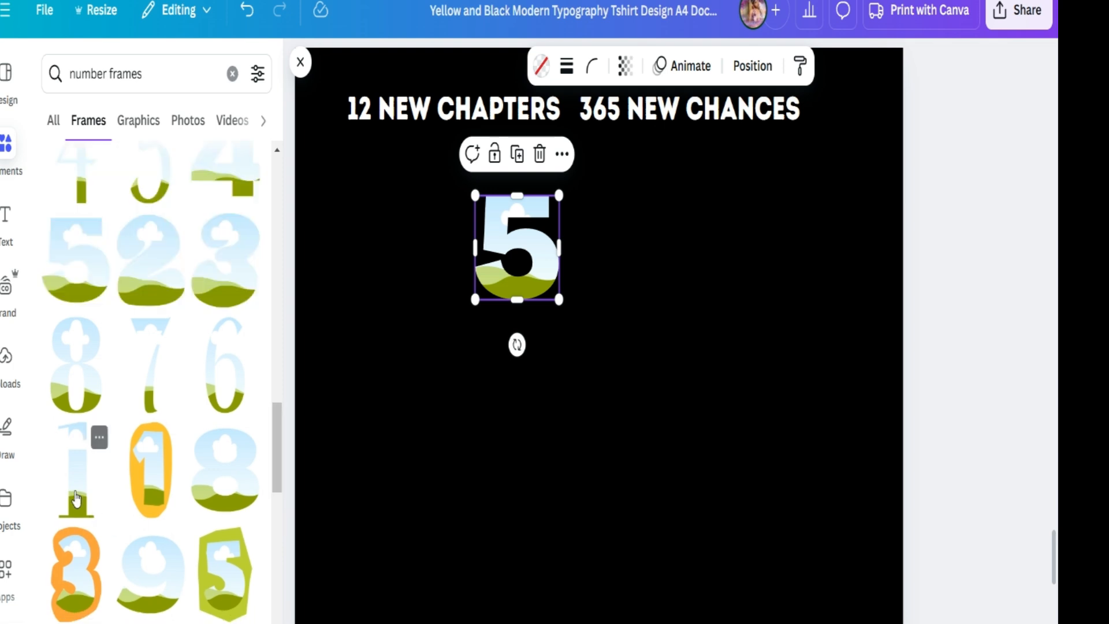
left_click(76, 497)
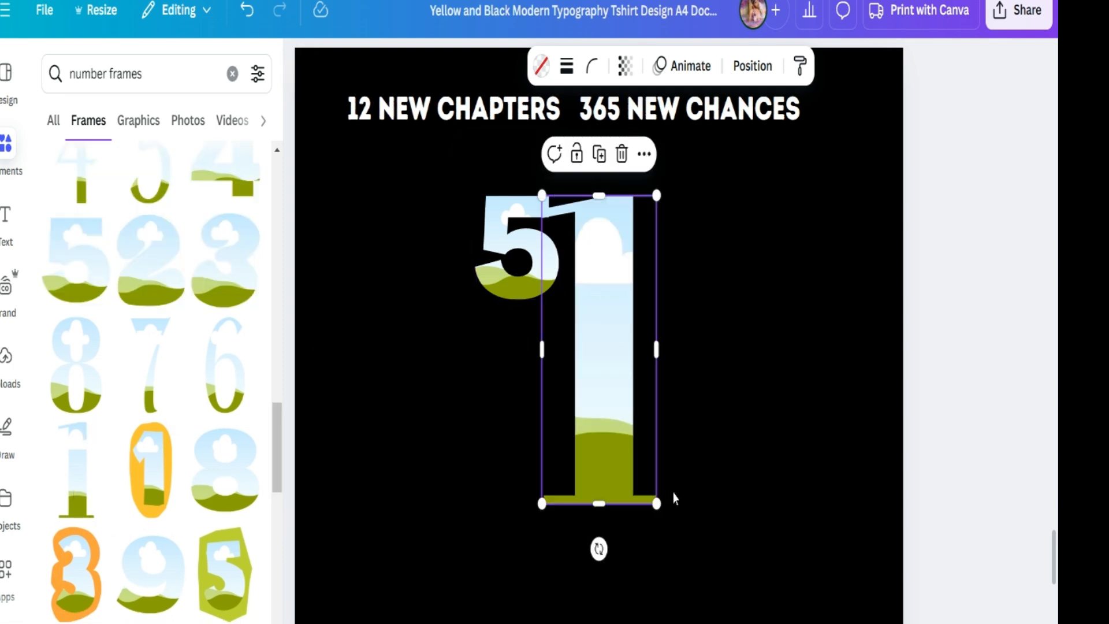
left_click_drag(655, 507, 578, 292)
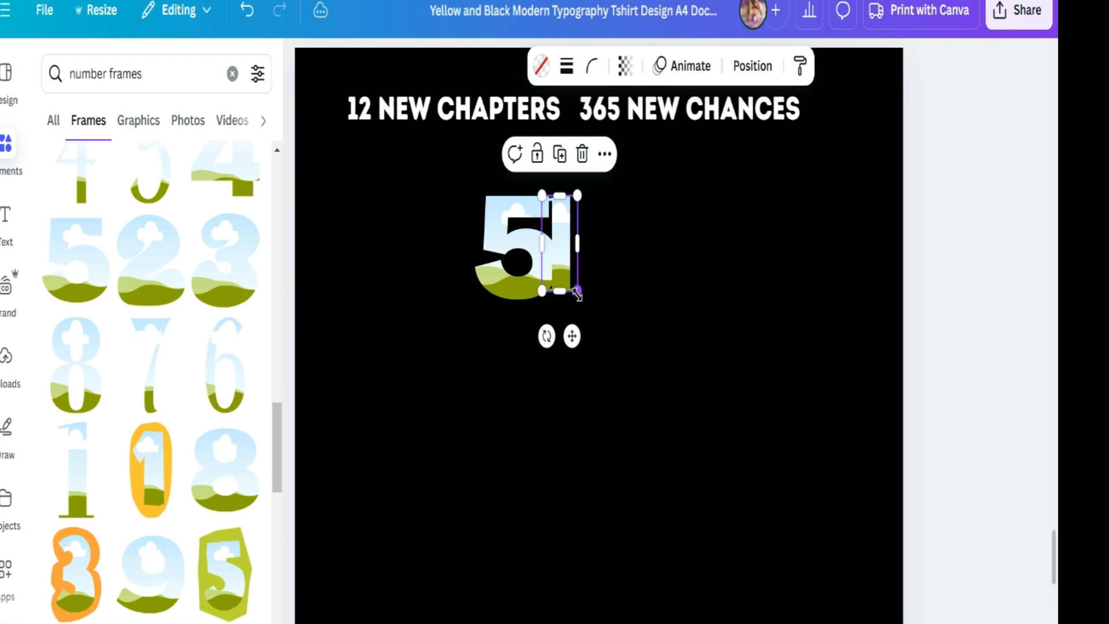
left_click_drag(559, 254, 337, 198)
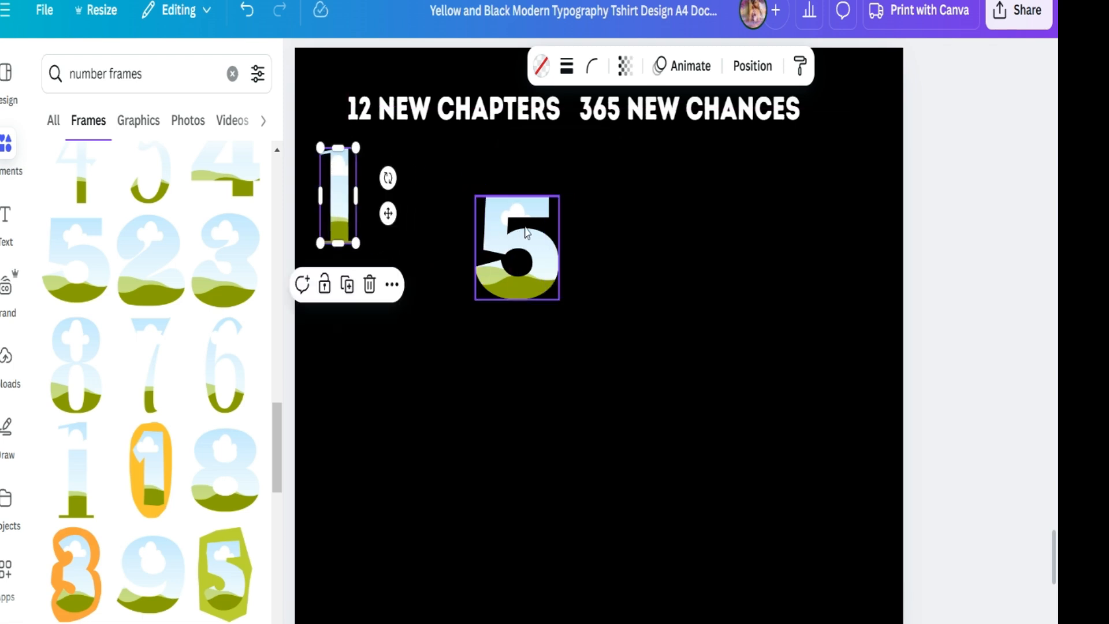
left_click_drag(532, 252, 669, 239)
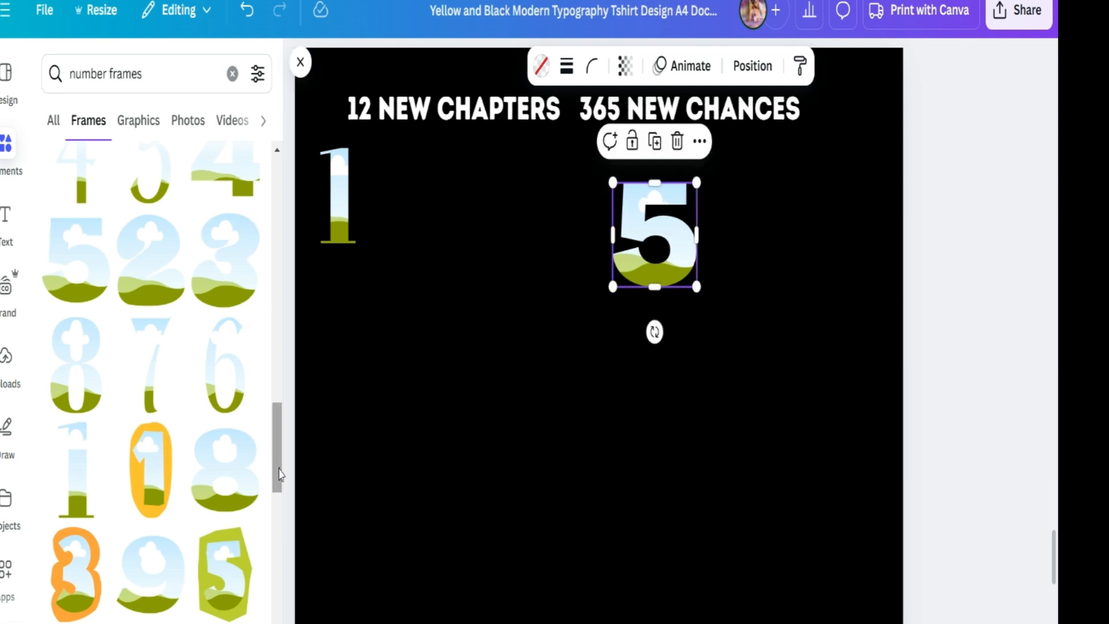
- Find a matching 2 number frame, add it and place it beside the 1
mouse_move(280, 474)
left_mouse_down()
mouse_move(283, 546)
mouse_move(277, 392)
mouse_move(282, 469)
left_mouse_up()
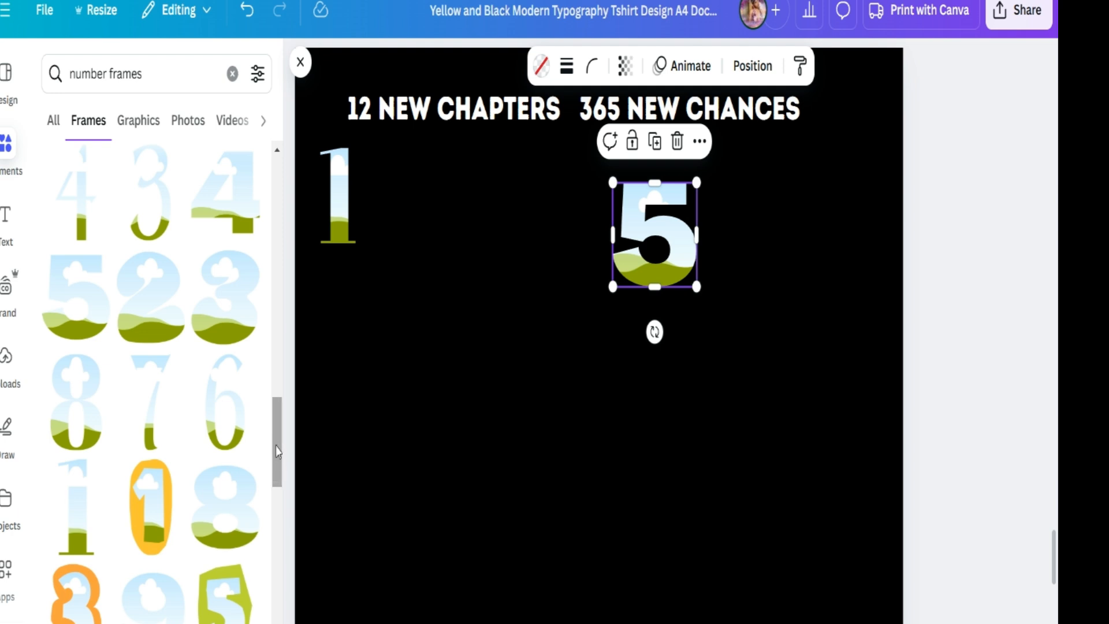
left_click_drag(283, 459, 281, 416)
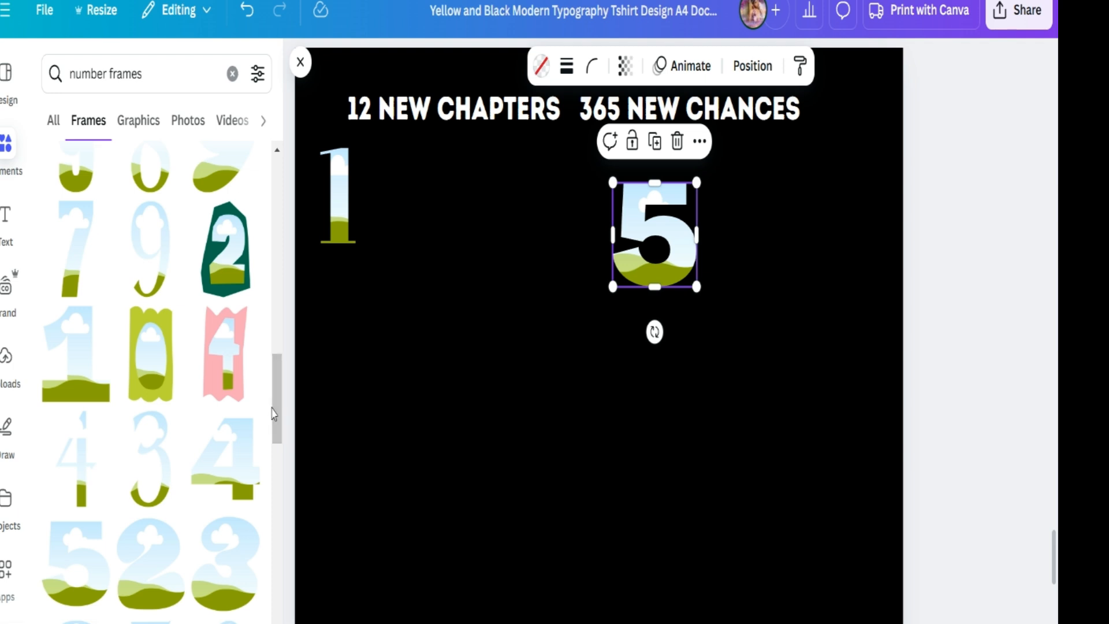
left_click_drag(279, 419, 277, 350)
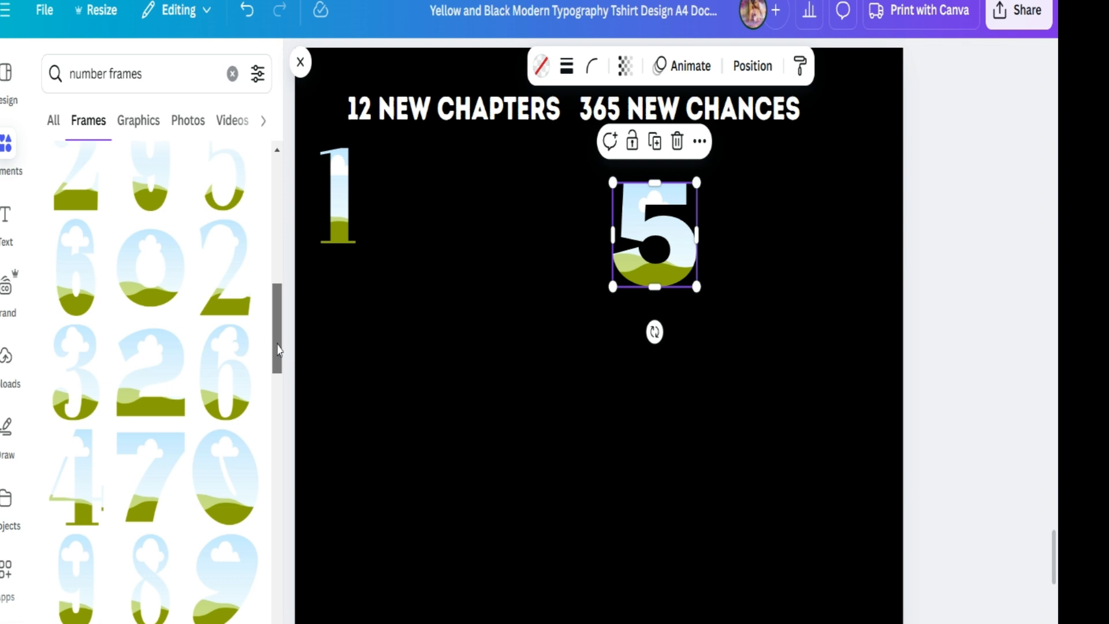
left_click_drag(278, 350, 280, 458)
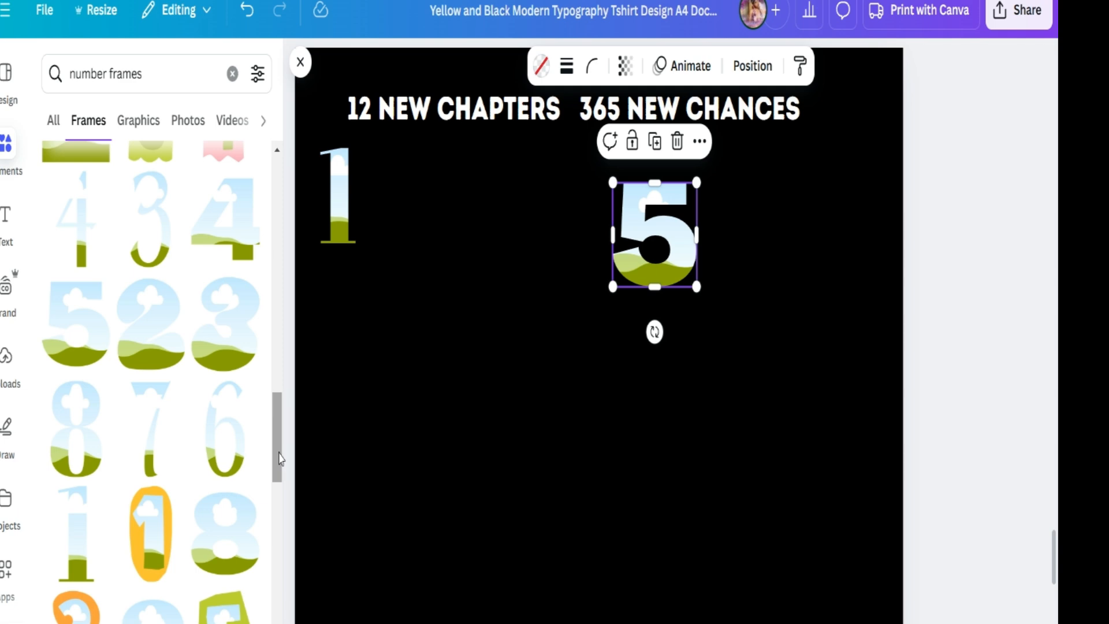
left_click_drag(278, 427, 277, 484)
left_click(232, 74)
left_click(246, 176)
left_click_drag(278, 193, 277, 402)
left_click(129, 376)
left_click_drag(719, 503, 537, 299)
left_click_drag(495, 253, 379, 205)
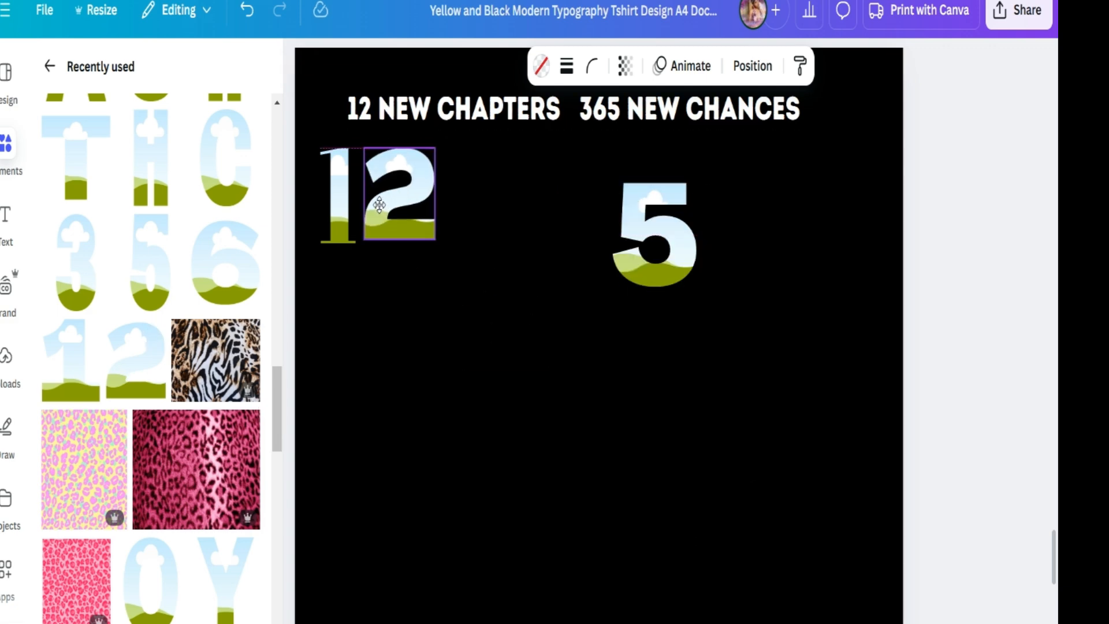
- Replace the 1 with the matching-style 1 frame, resized and placed before the 2
left_click(340, 208)
key("Delete")
left_click(75, 377)
left_click_drag(706, 504, 555, 286)
left_click_drag(522, 249, 337, 202)
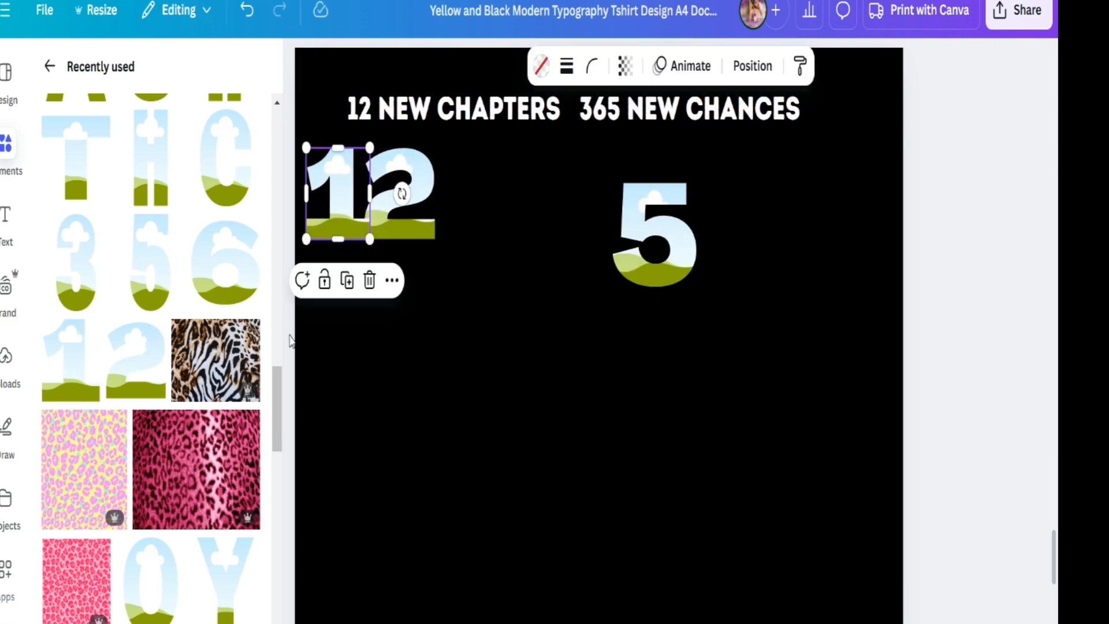
- Add 3 and 6 number frames, resize them and arrange them with the 5 to spell 365
left_click(86, 283)
left_click(221, 278)
left_click_drag(724, 503, 585, 332)
left_click(626, 438)
left_click_drag(661, 504, 585, 314)
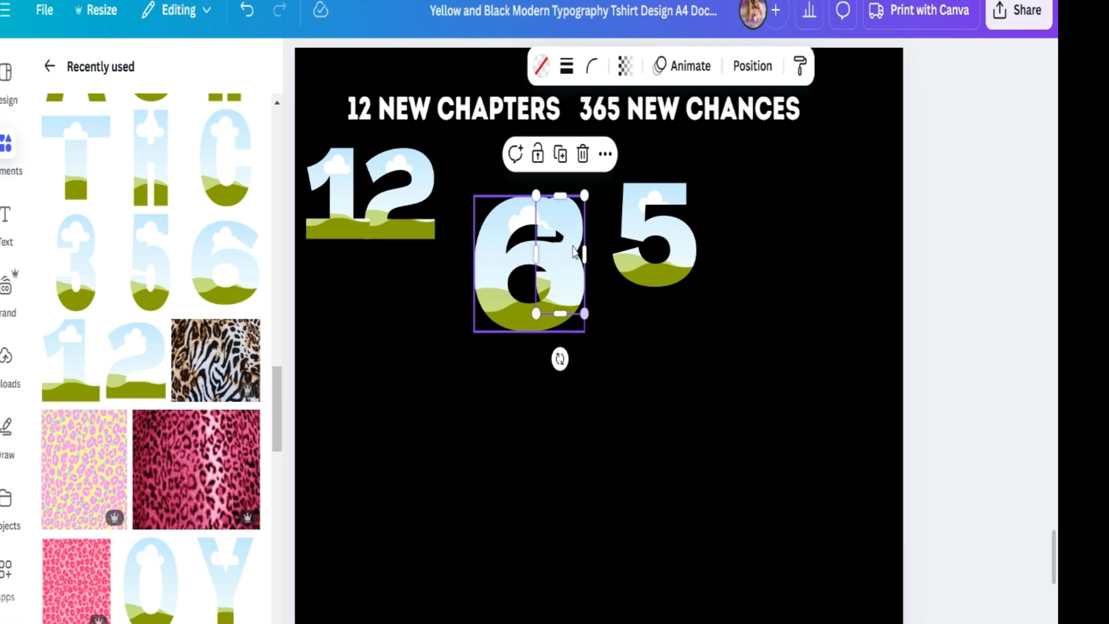
left_click_drag(576, 248, 604, 207)
left_click_drag(667, 253, 729, 249)
left_click_drag(555, 294, 695, 243)
left_click_drag(725, 280, 682, 231)
left_click_drag(654, 208, 655, 217)
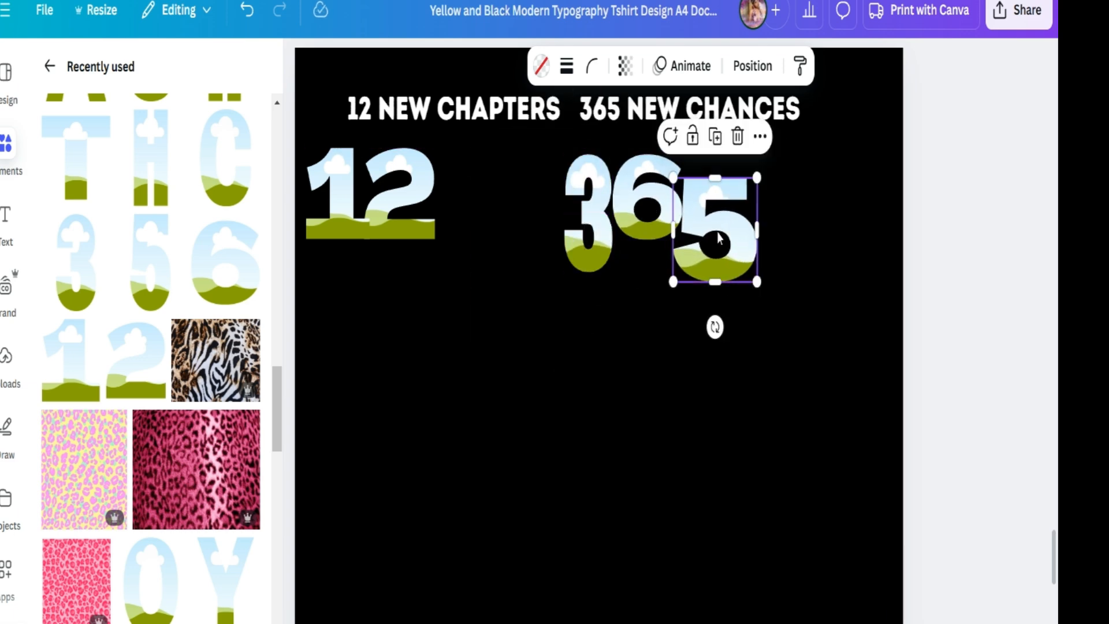
- Add an N letter frame, scale it down and place it after the 12
left_click_drag(274, 419, 275, 378)
left_click(151, 256)
left_click_drag(675, 503, 575, 297)
left_click_drag(549, 246, 491, 199)
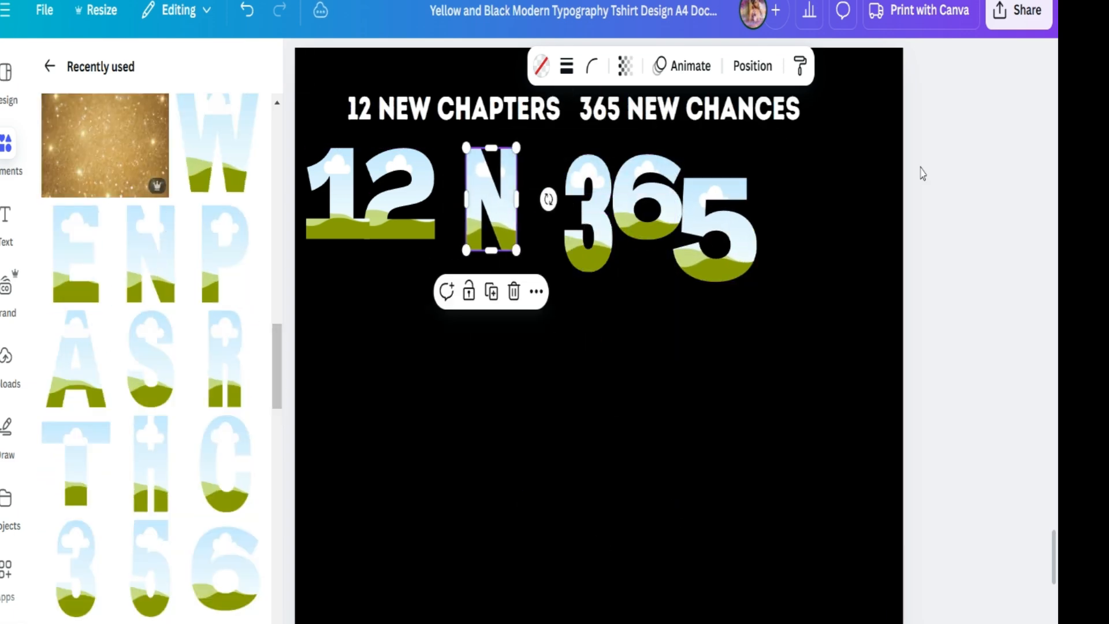
- Group the 365 frames and move the group to the lower part of the page
left_click_drag(851, 176, 583, 242)
key("ctrl+g")
left_click_drag(650, 215, 409, 502)
- Add E and W letter frames, resize them and place them after the N to spell NEW
left_click(552, 251)
left_click(94, 223)
left_click(211, 151)
left_click_drag(720, 504, 577, 320)
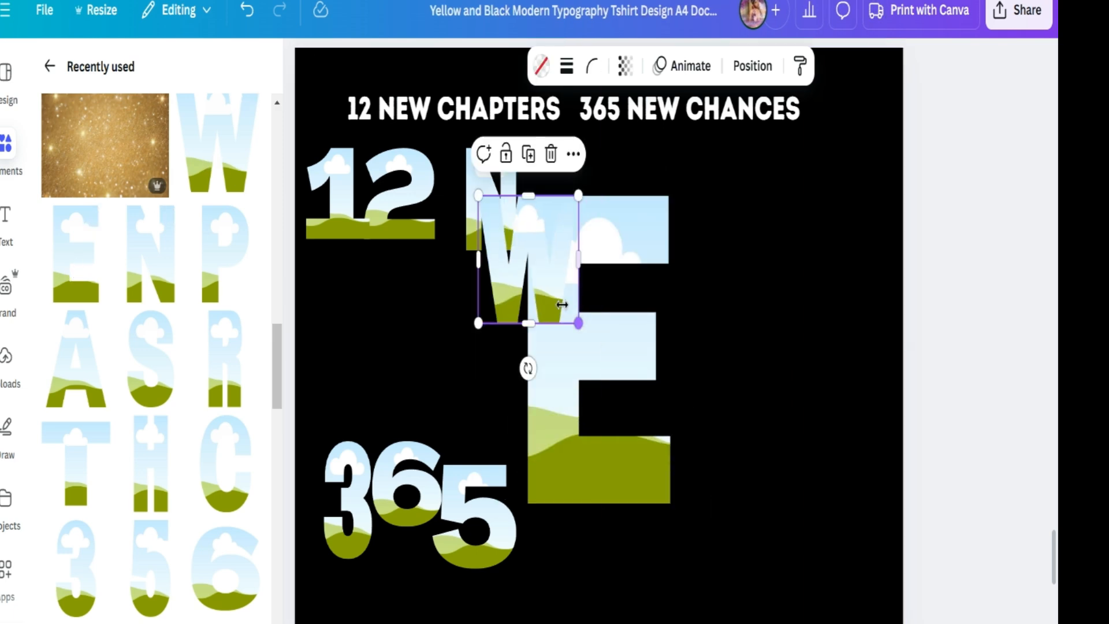
left_click_drag(534, 271, 839, 298)
left_click(607, 457)
left_click_drag(671, 504, 567, 314)
left_click_drag(542, 251, 500, 207)
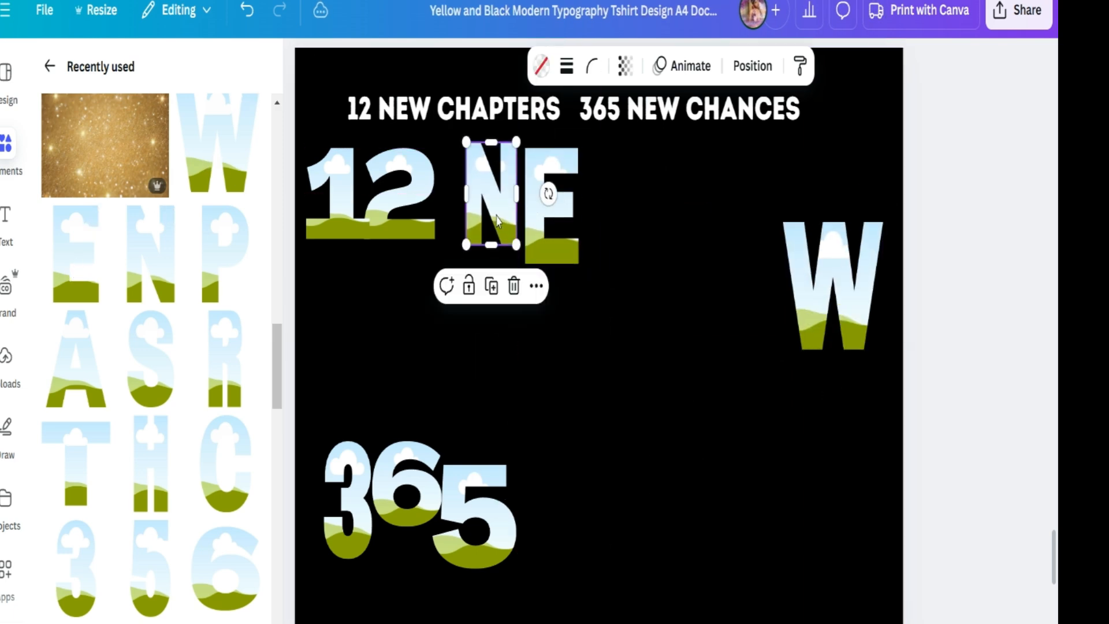
left_click_drag(537, 109, 589, 424)
left_click_drag(551, 208, 550, 184)
left_click_drag(843, 306, 643, 233)
left_click_drag(684, 275, 659, 244)
left_click_drag(628, 217, 621, 217)
- Add a C letter frame, scale it down and place it at the start of the second line
left_click(225, 463)
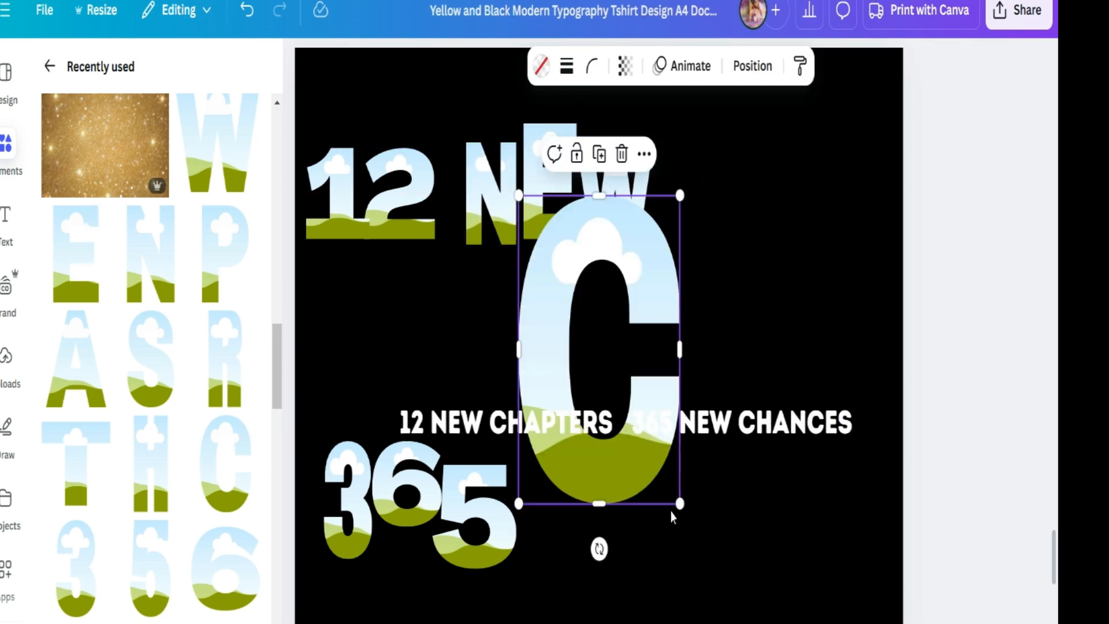
left_click_drag(679, 504, 604, 362)
left_click_drag(561, 283, 355, 342)
left_click_drag(399, 423, 379, 383)
left_click_drag(357, 339, 479, 212)
left_click_drag(503, 129, 498, 137)
left_click_drag(466, 197, 338, 325)
- Add H and A letter frames, resize them and place them after the C to spell CHA
left_click(150, 463)
left_click_drag(656, 502, 604, 363)
left_click_drag(554, 300, 528, 190)
left_click_drag(518, 84, 524, 121)
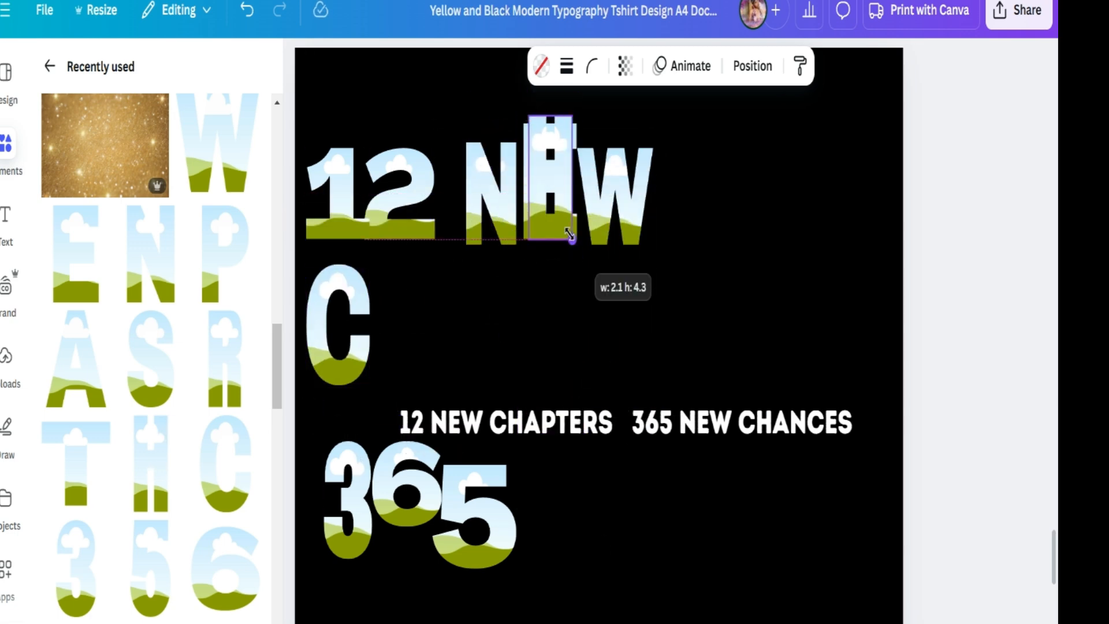
left_click(68, 373)
left_click_drag(695, 505, 576, 309)
left_click_drag(540, 254, 351, 324)
left_click_drag(314, 380, 313, 385)
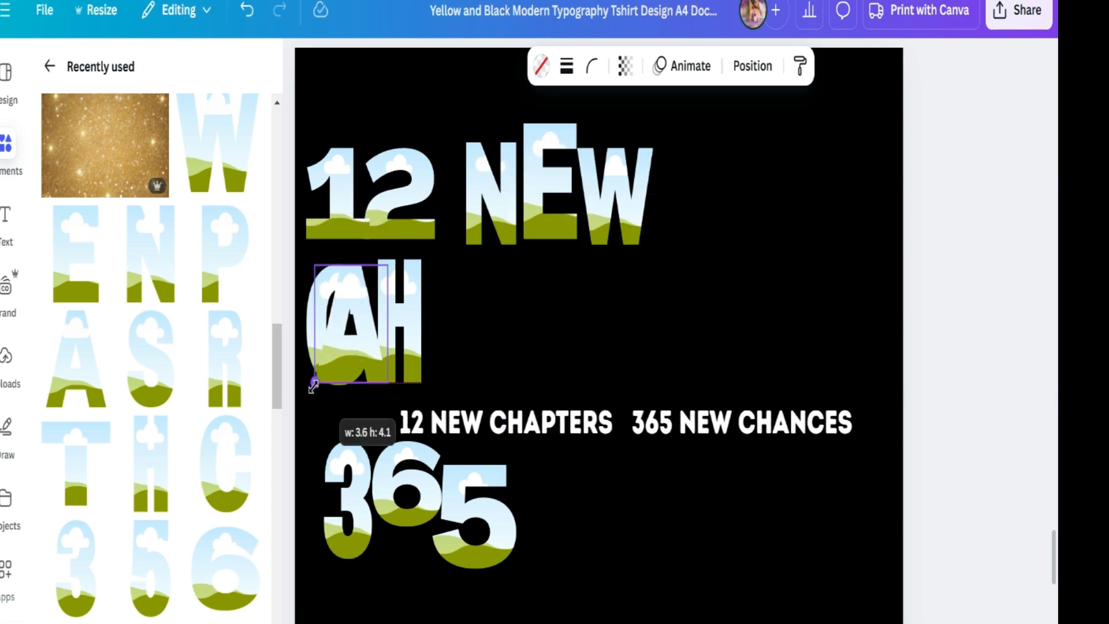
left_click_drag(352, 326, 466, 326)
- Add a P letter frame, scale it down and place it after the A
left_click(225, 254)
left_click_drag(674, 506, 600, 352)
left_click_drag(540, 285, 519, 347)
left_click_drag(578, 413, 563, 385)
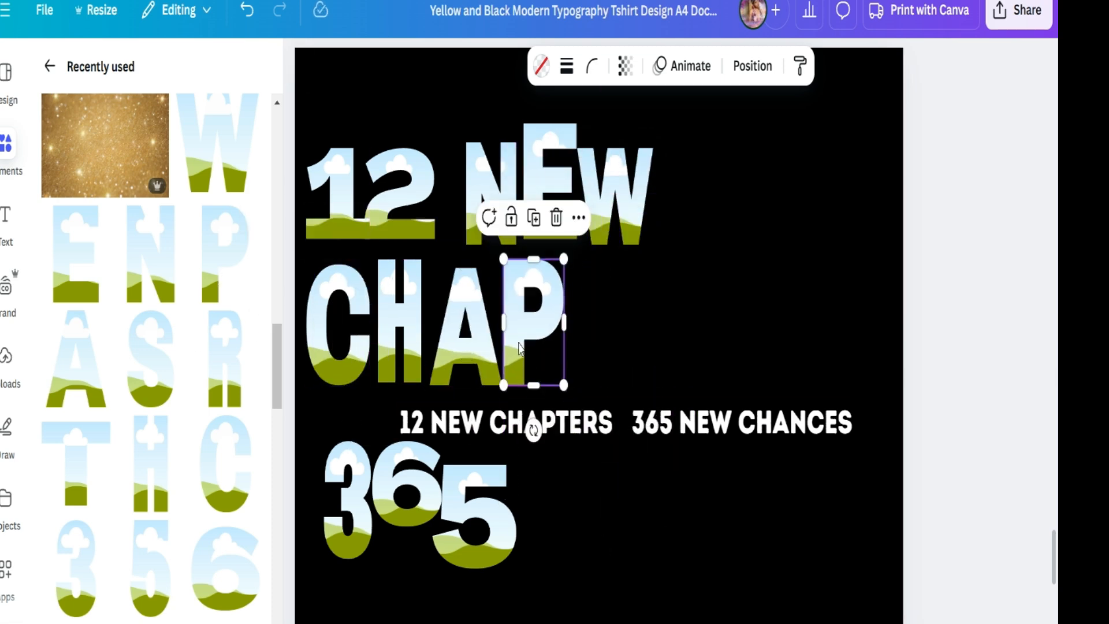
- Add a T letter frame, scale it down and place it after the P
left_click(102, 467)
left_click_drag(723, 500, 582, 329)
left_click_drag(528, 284, 614, 340)
left_click_drag(667, 381, 641, 352)
left_click_drag(642, 298, 622, 299)
left_click_drag(622, 352, 636, 395)
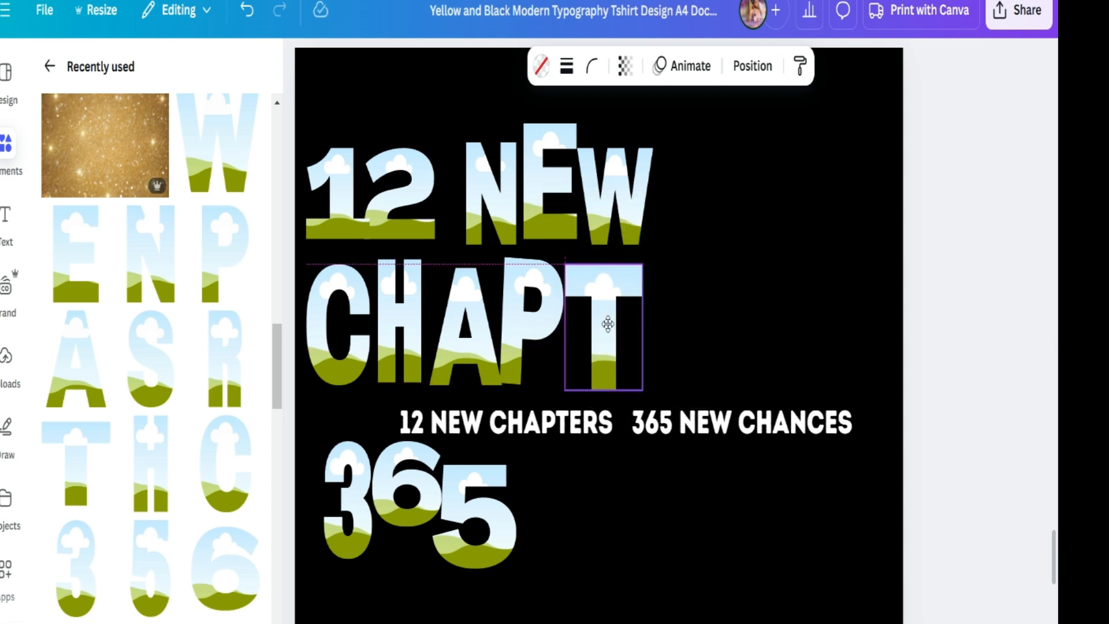
left_click_drag(608, 324, 607, 320)
- Add an E letter frame, scale it down and align it after the T
left_click(81, 276)
left_click_drag(670, 503, 602, 348)
left_click_drag(537, 280, 662, 330)
left_click_drag(725, 243, 703, 287)
left_click_drag(660, 334, 661, 322)
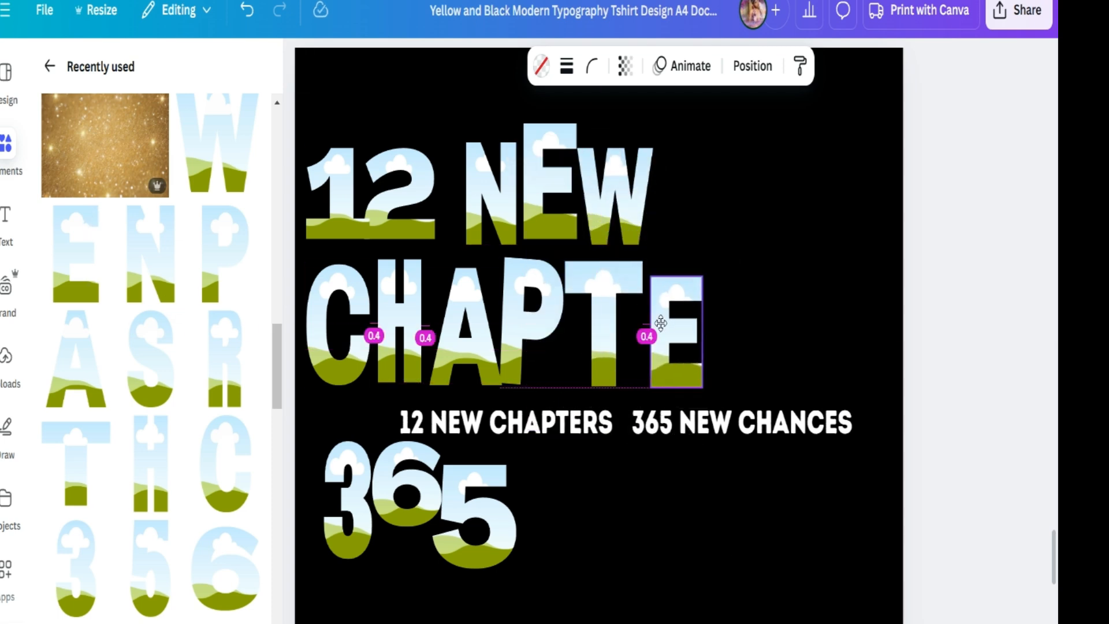
- Add an R letter frame, scale it down and place it after the E
left_click(223, 364)
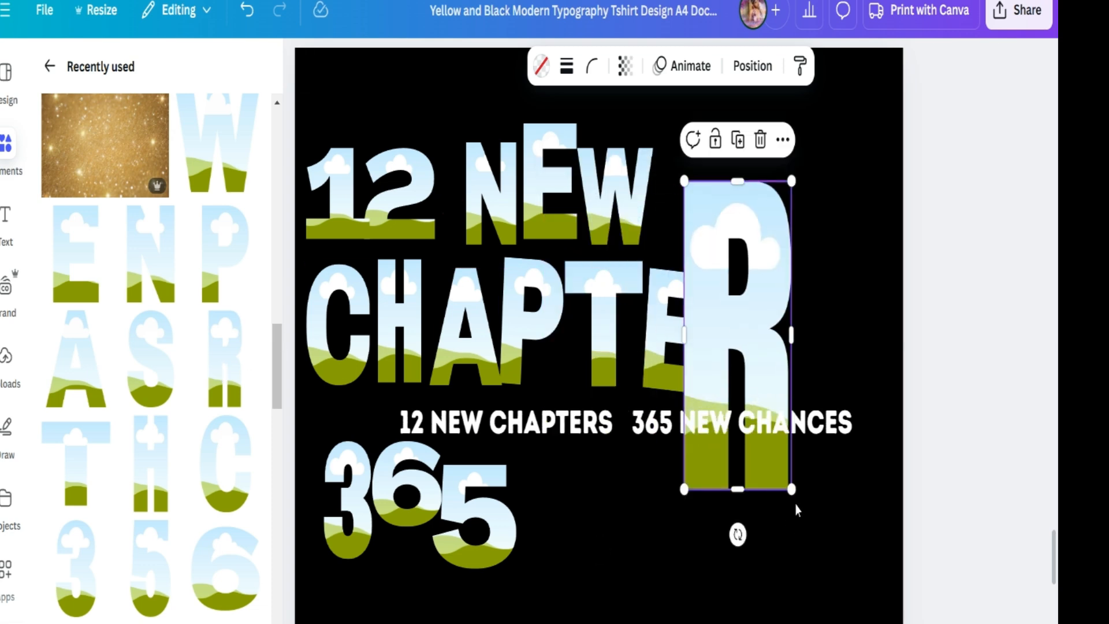
left_click_drag(796, 495, 738, 342)
left_click_drag(723, 282, 755, 333)
left_click_drag(770, 225, 764, 256)
- Add an S letter frame after the R to finish CHAPTERS and tilt it slightly
left_click(153, 381)
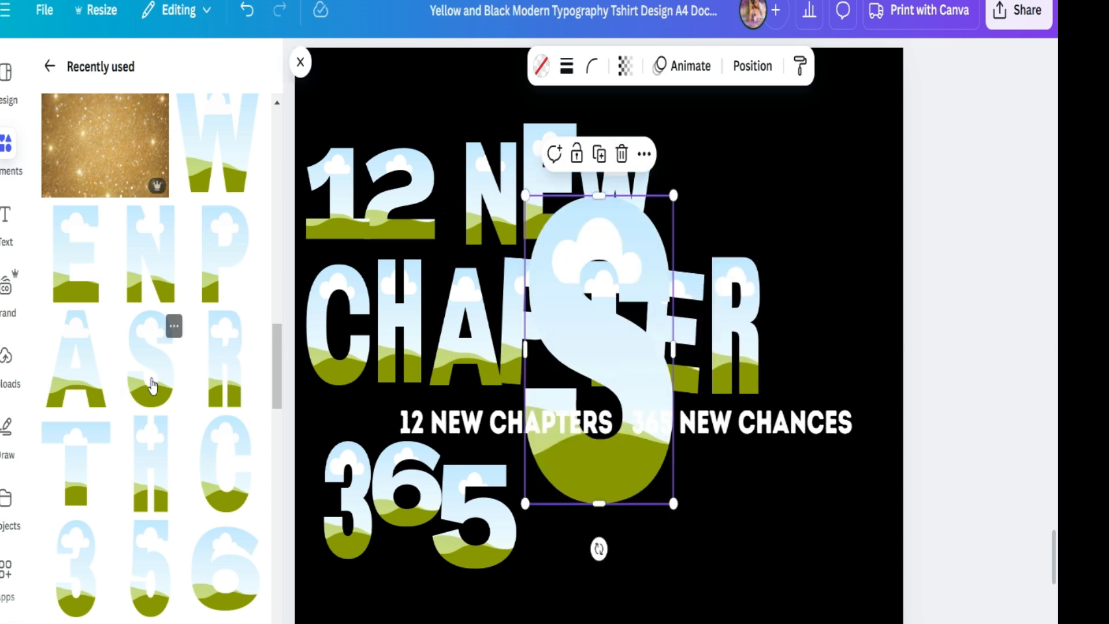
left_click_drag(673, 502, 603, 358)
left_click_drag(563, 277, 813, 306)
left_click_drag(734, 321, 735, 317)
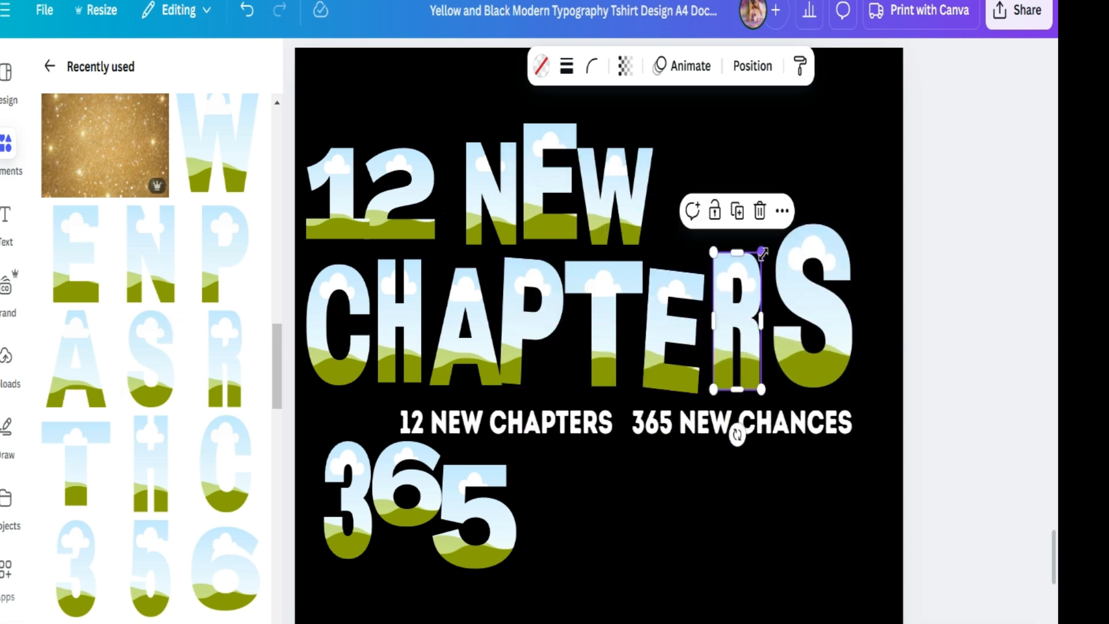
left_click(788, 289)
mouse_move(808, 428)
left_mouse_down()
mouse_move(800, 424)
mouse_move(843, 480)
mouse_move(814, 431)
left_mouse_up()
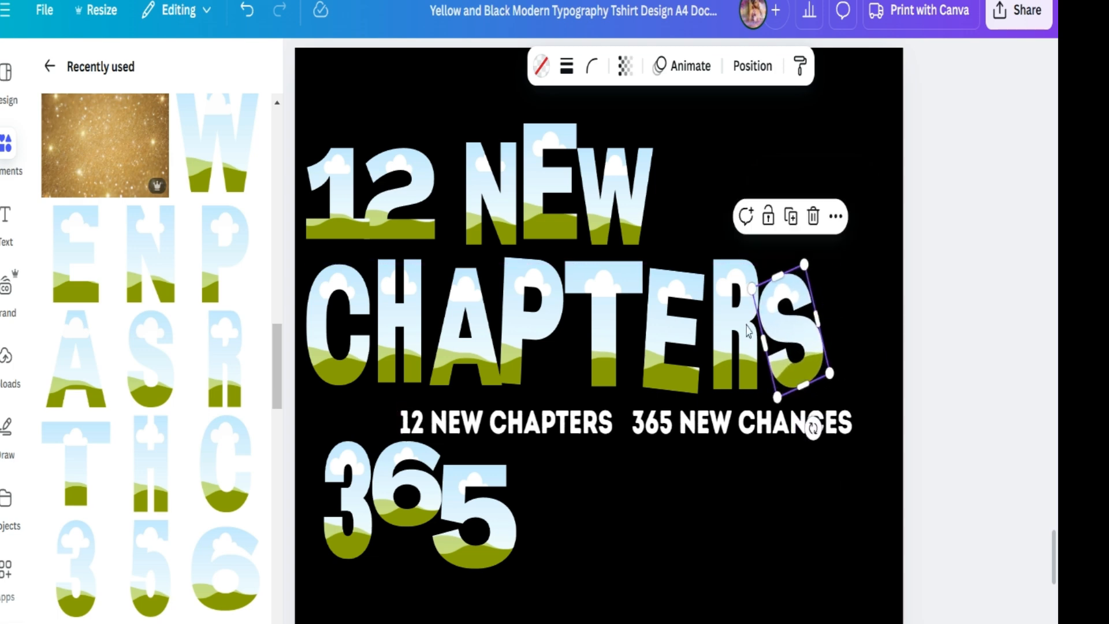
- Rearrange the page: move the 12 NEW CHAPTERS lines up, the reference text to the bottom and the 365 group beneath CHAPTERS
left_click_drag(954, 181, 341, 358)
left_click_drag(517, 324, 513, 263)
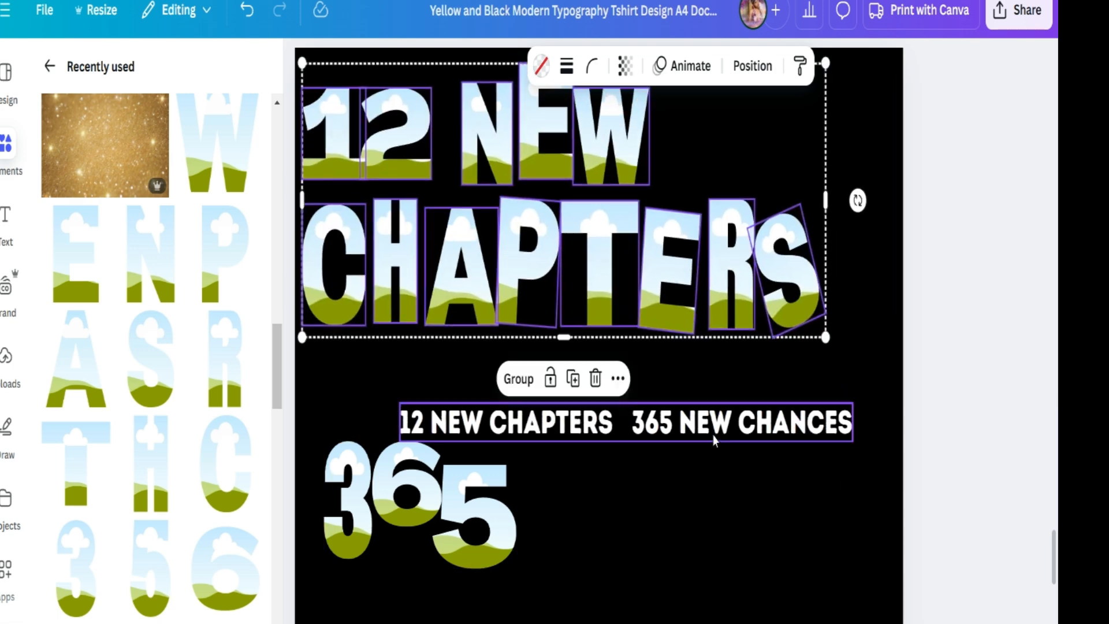
left_click_drag(716, 430, 766, 580)
left_click(426, 494)
left_click_drag(426, 494, 426, 409)
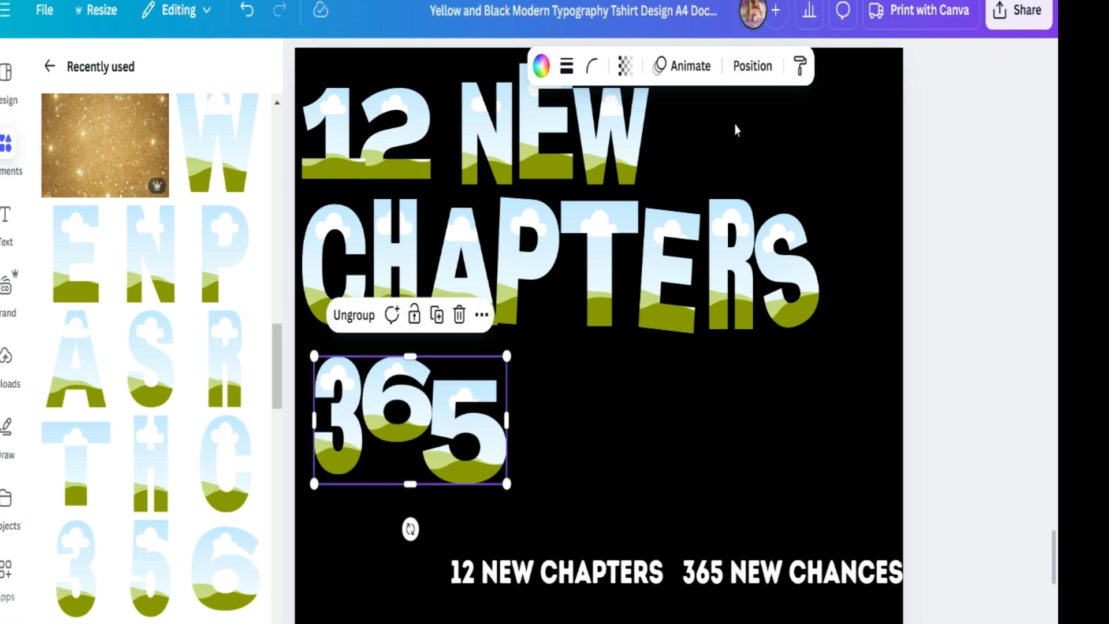
- Duplicate the NEW letter frames onto a new bottom line and move the reference text up near the top
left_click(734, 106)
left_click_drag(722, 123, 476, 167)
left_click(564, 226)
left_click_drag(611, 155, 445, 574)
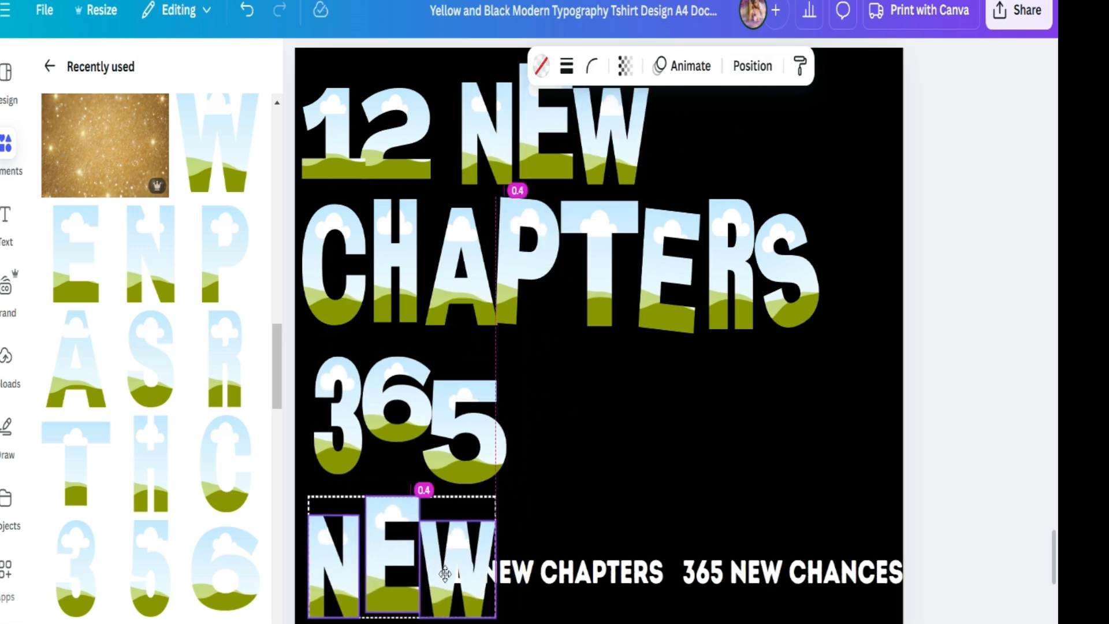
left_click_drag(624, 573, 656, 182)
- Duplicate the C and H frames from CHAPTERS and place the copies after the bottom NEW
left_click(341, 272)
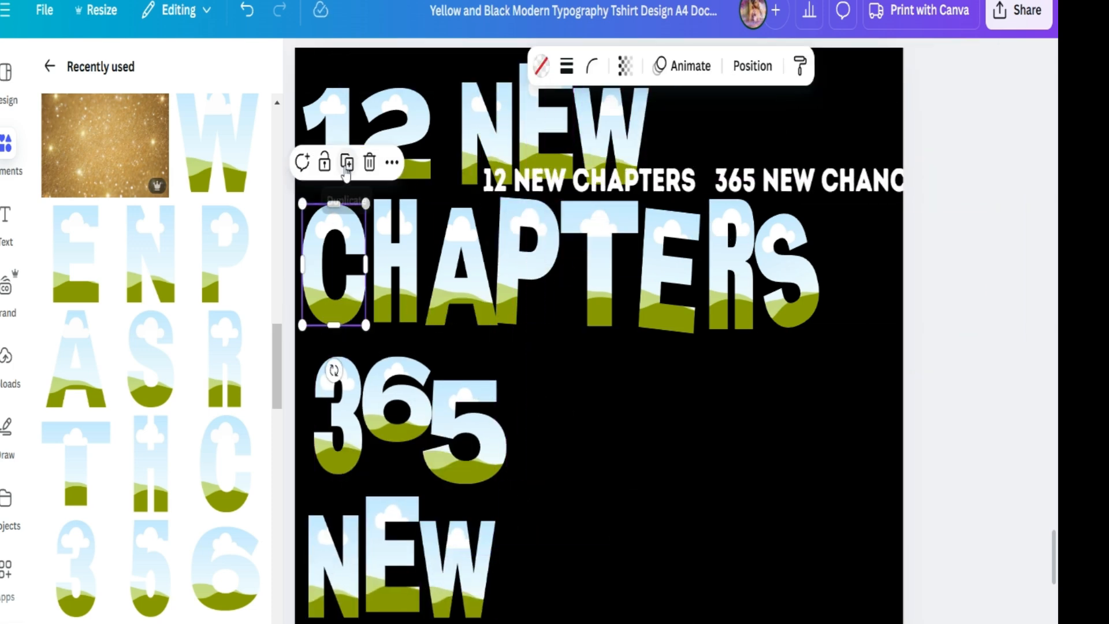
left_click(347, 173)
left_click_drag(330, 280, 558, 555)
left_click(396, 156)
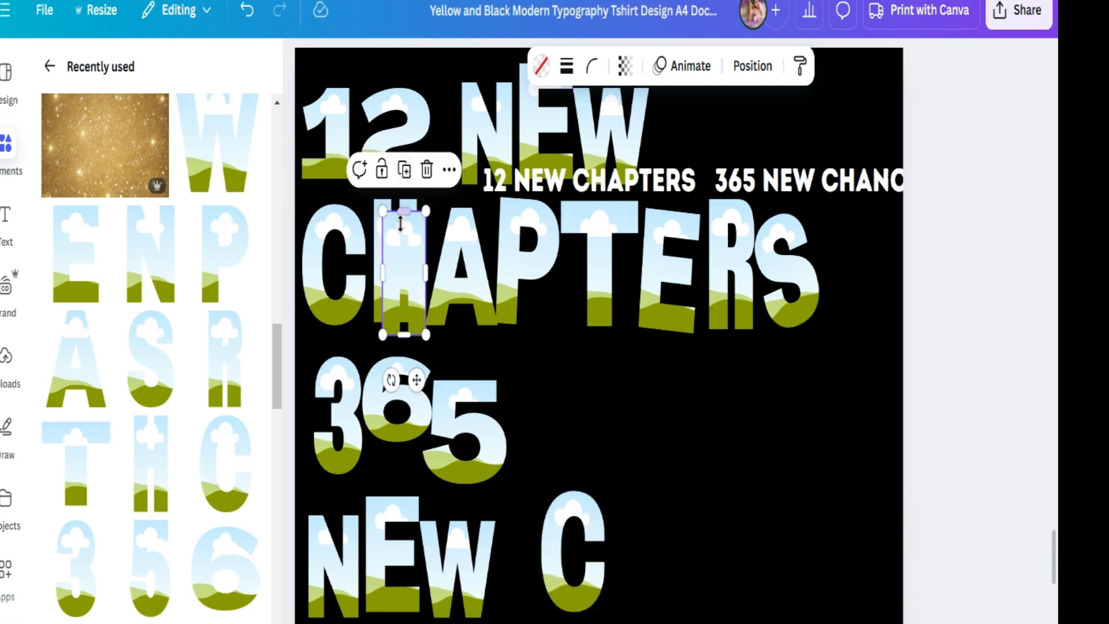
left_click_drag(395, 272, 636, 504)
left_click_drag(660, 546, 675, 543)
left_click(414, 266)
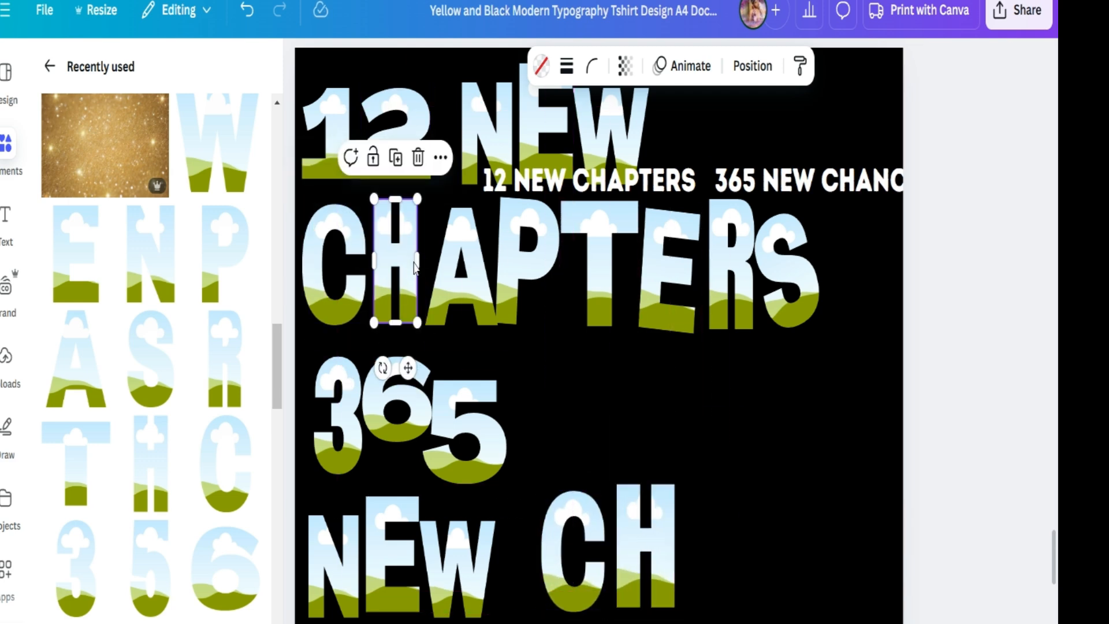
left_click_drag(414, 266, 403, 264)
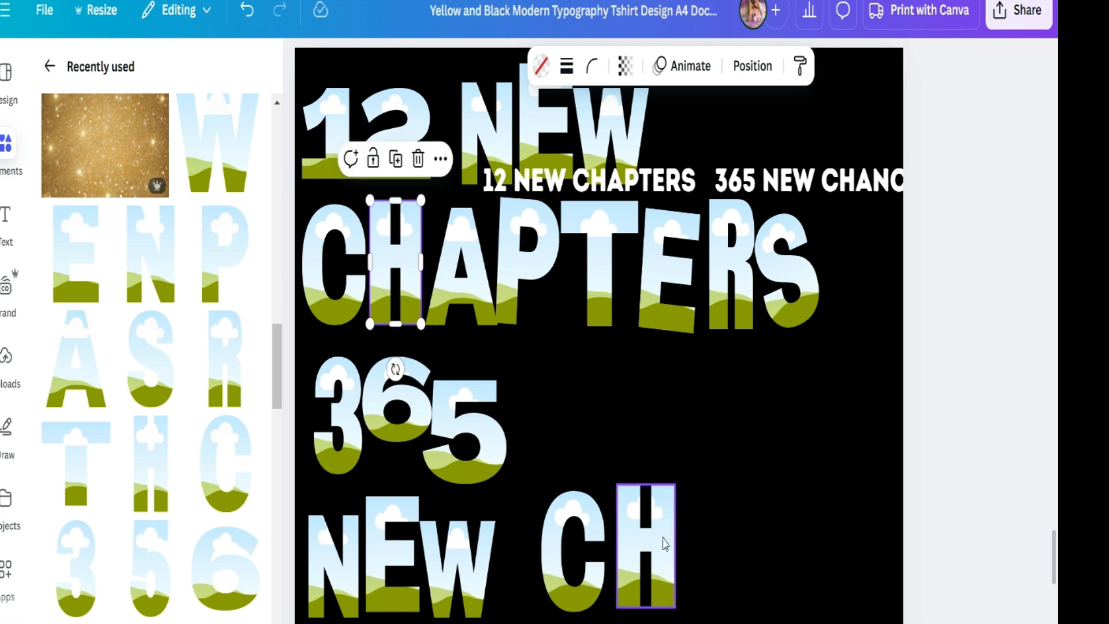
- Duplicate the A and N frames and place them after CH on the bottom line, aligning them
left_click(462, 271)
left_click(462, 173)
left_click_drag(471, 281, 715, 553)
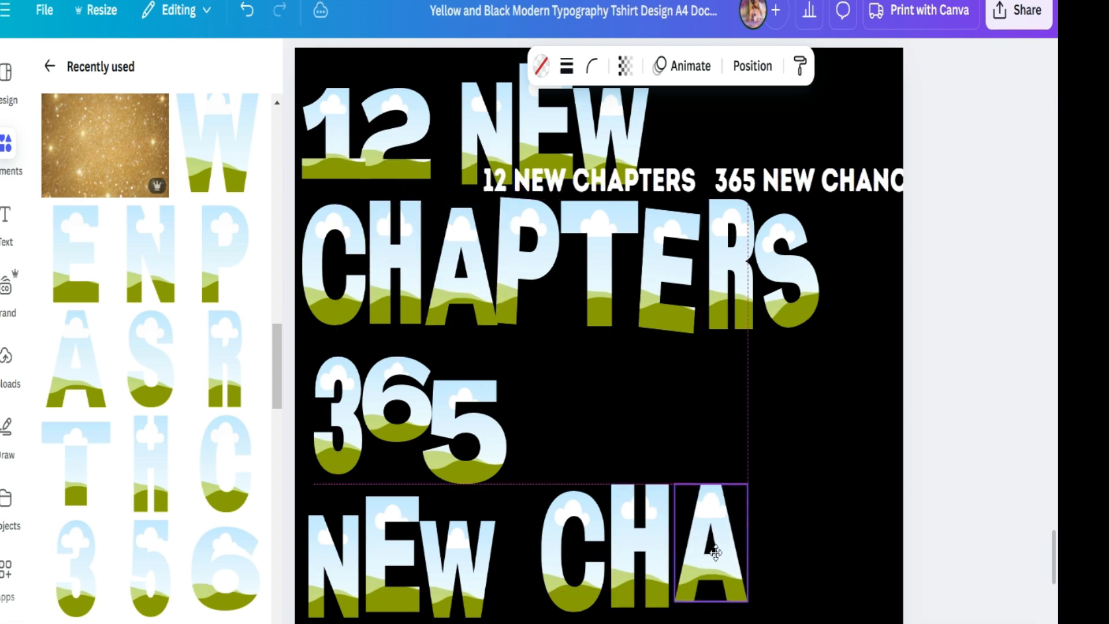
left_click(495, 104)
left_click(488, 225)
left_click_drag(507, 154, 785, 561)
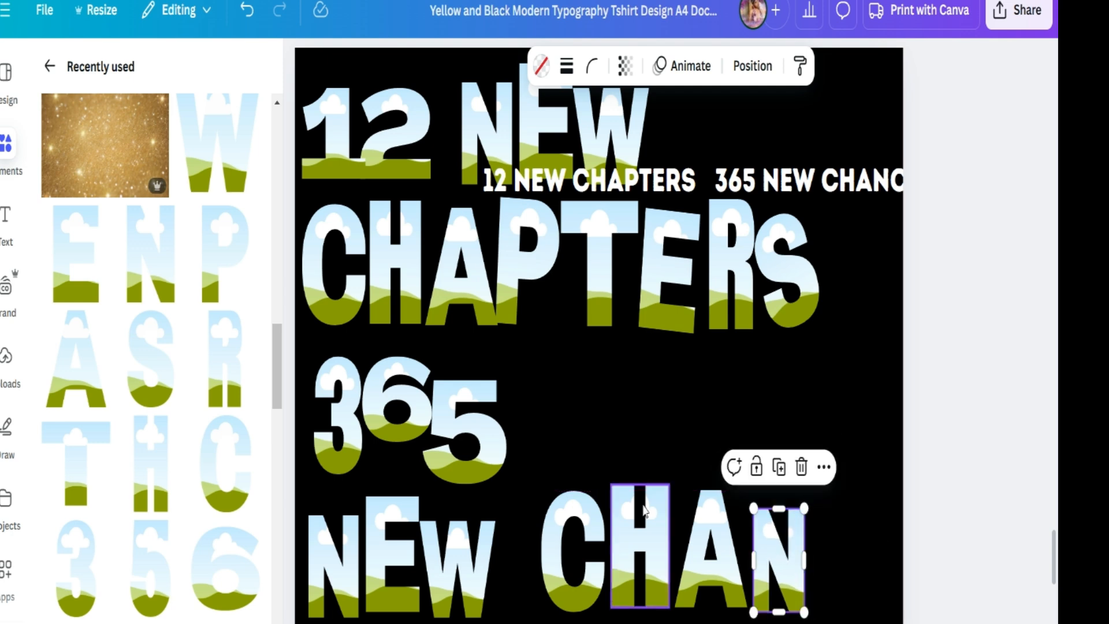
left_click_drag(643, 509, 645, 505)
left_click(788, 563)
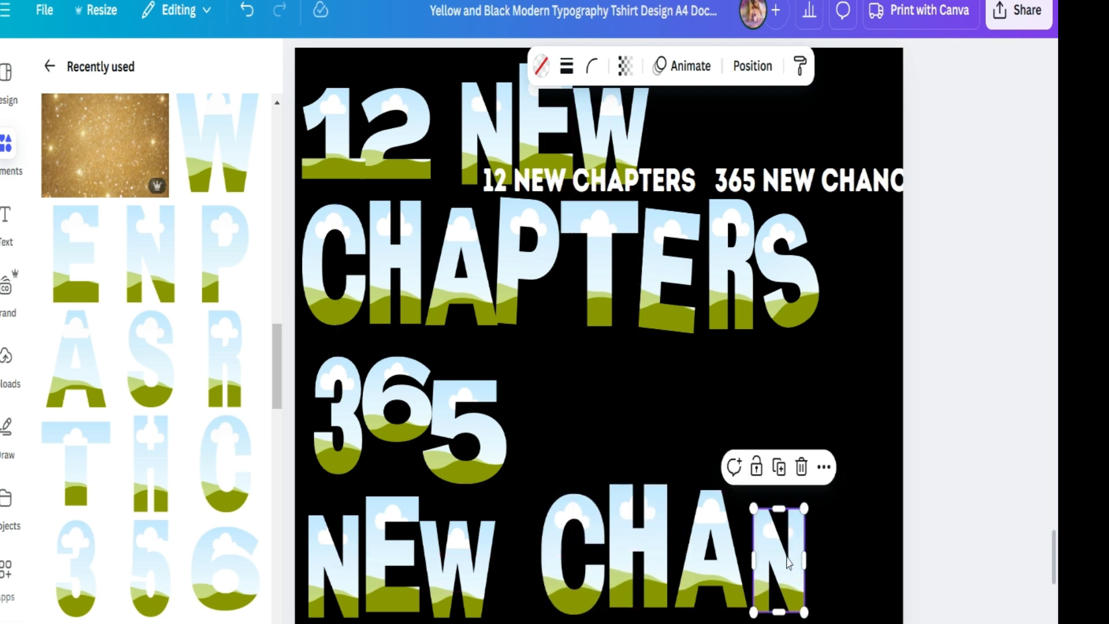
left_click_drag(780, 549, 787, 561)
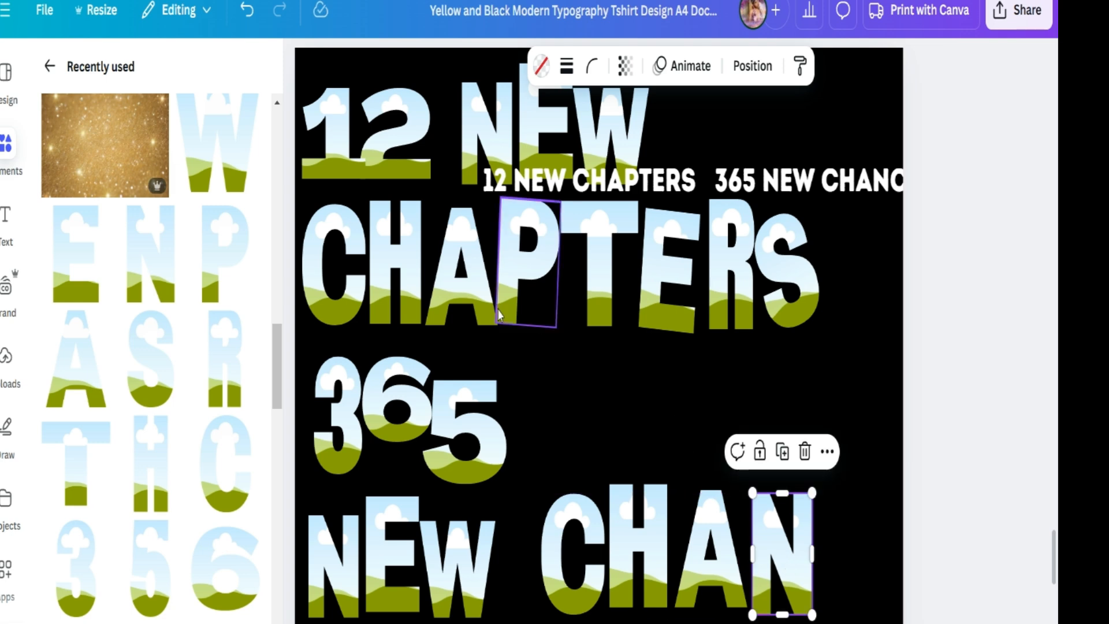
- Duplicate the C and E frames and place them after CHAN on the bottom line
left_click(565, 560)
key("ctrl+d")
left_click_drag(567, 564, 833, 553)
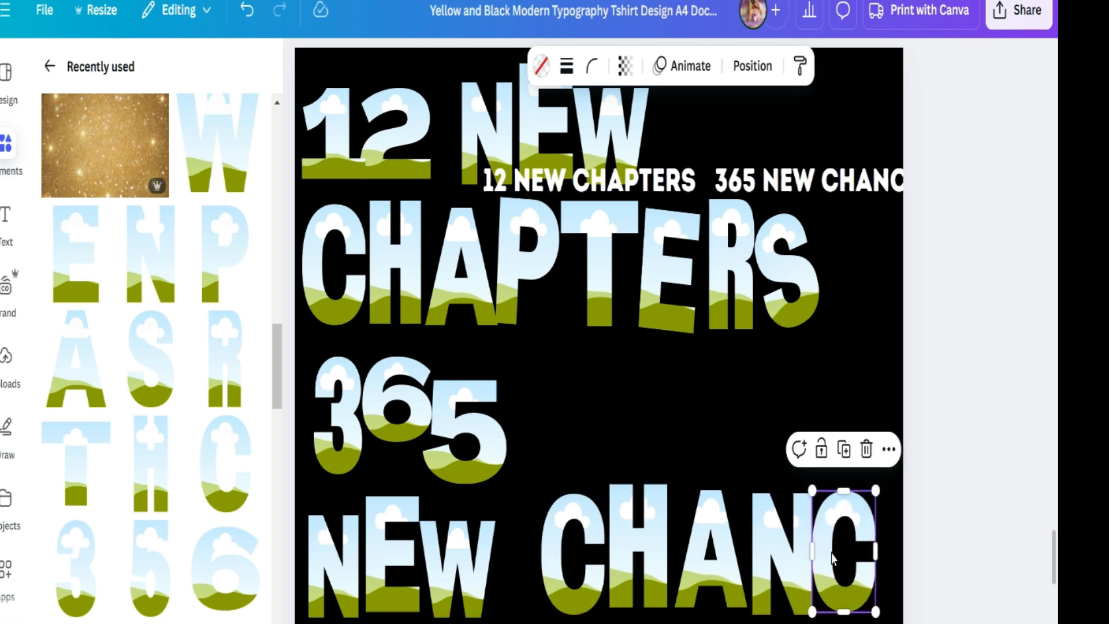
left_click(664, 277)
left_click(671, 164)
left_click_drag(671, 268, 904, 468)
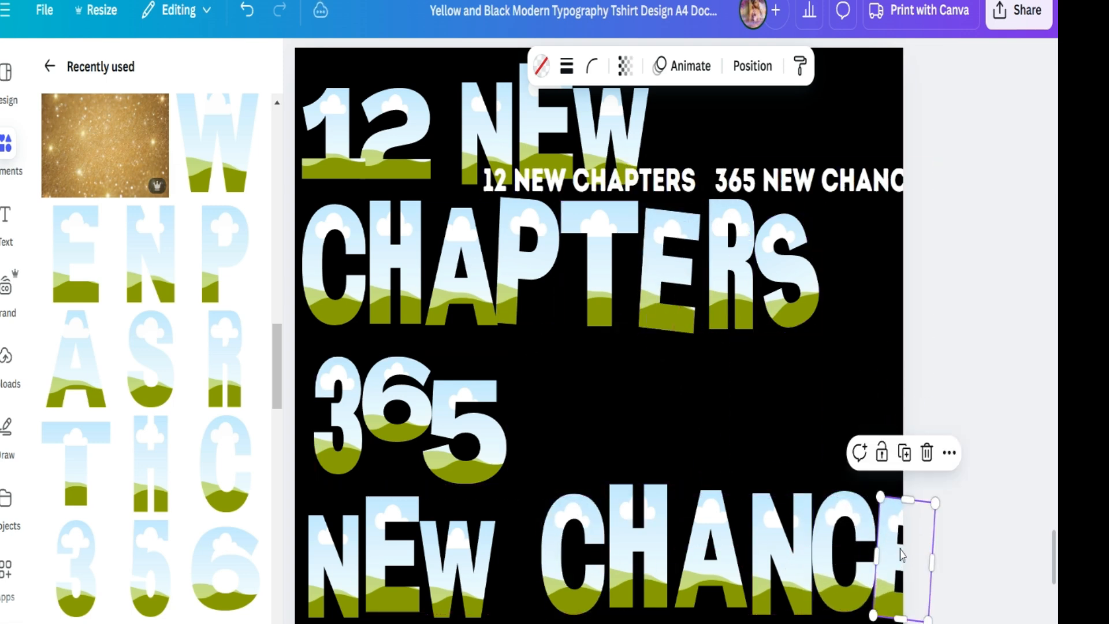
- Move the reference text aside, then select all letter frames, scale them down together and reposition them
left_click(488, 173)
left_click_drag(488, 173, 419, 183)
left_click(671, 126)
left_click_drag(980, 74, 341, 588)
left_click_drag(935, 621, 837, 535)
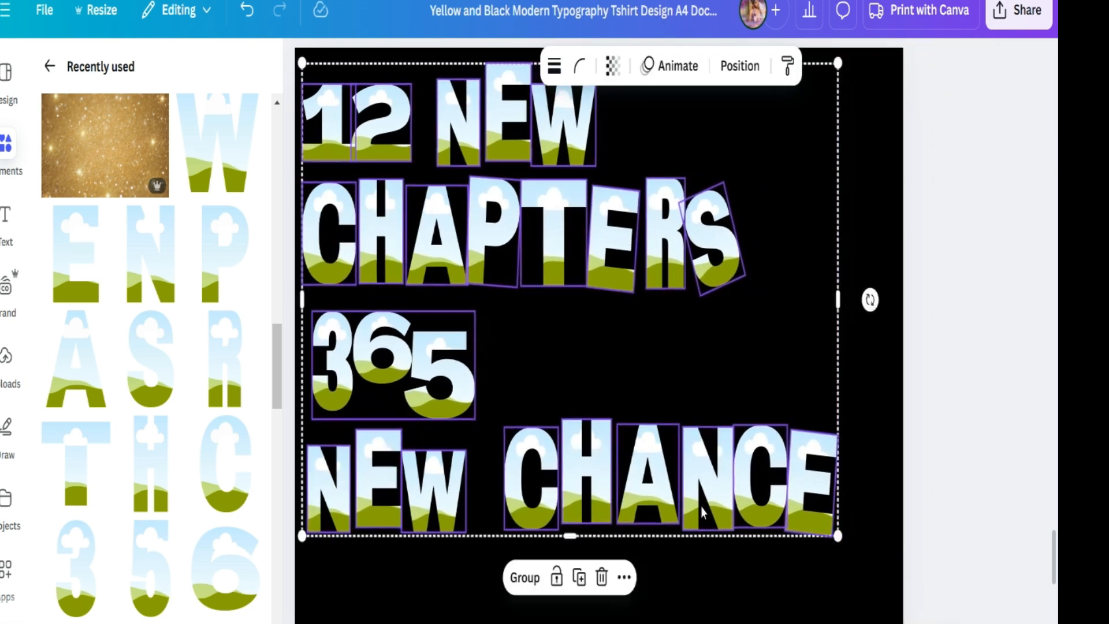
left_click_drag(697, 500, 697, 522)
left_click(943, 497)
- Duplicate the S frame to the end of the bottom line to spell CHANCES, and adjust the tilt of both S frames
left_click(708, 254)
left_click(711, 145)
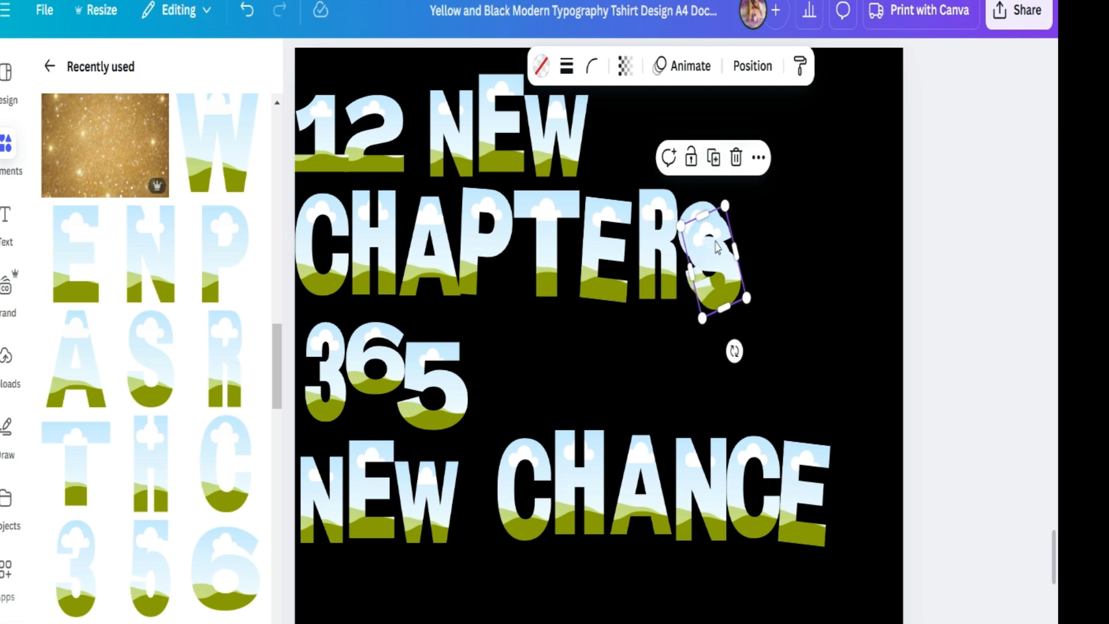
left_click_drag(724, 266, 861, 495)
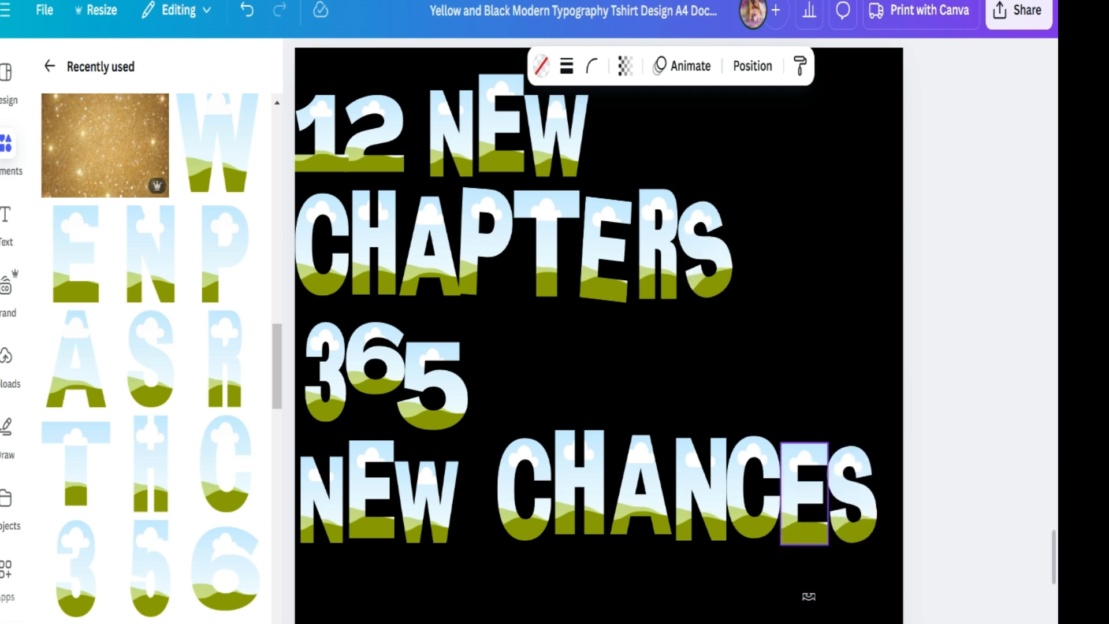
left_click_drag(870, 440, 873, 430)
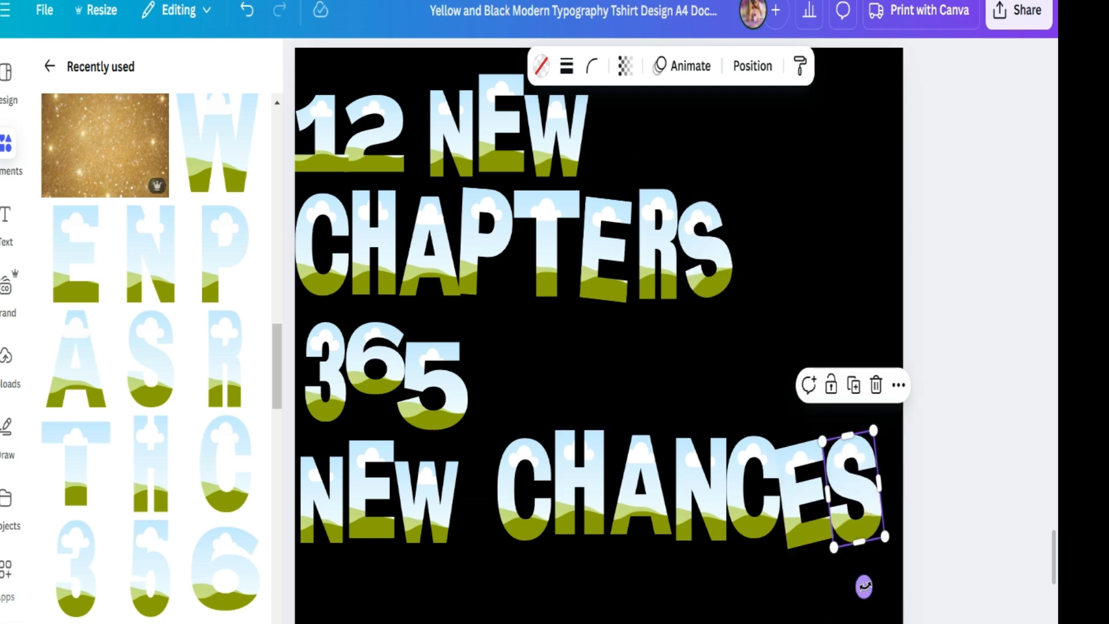
left_click(713, 256)
left_click_drag(716, 194, 723, 178)
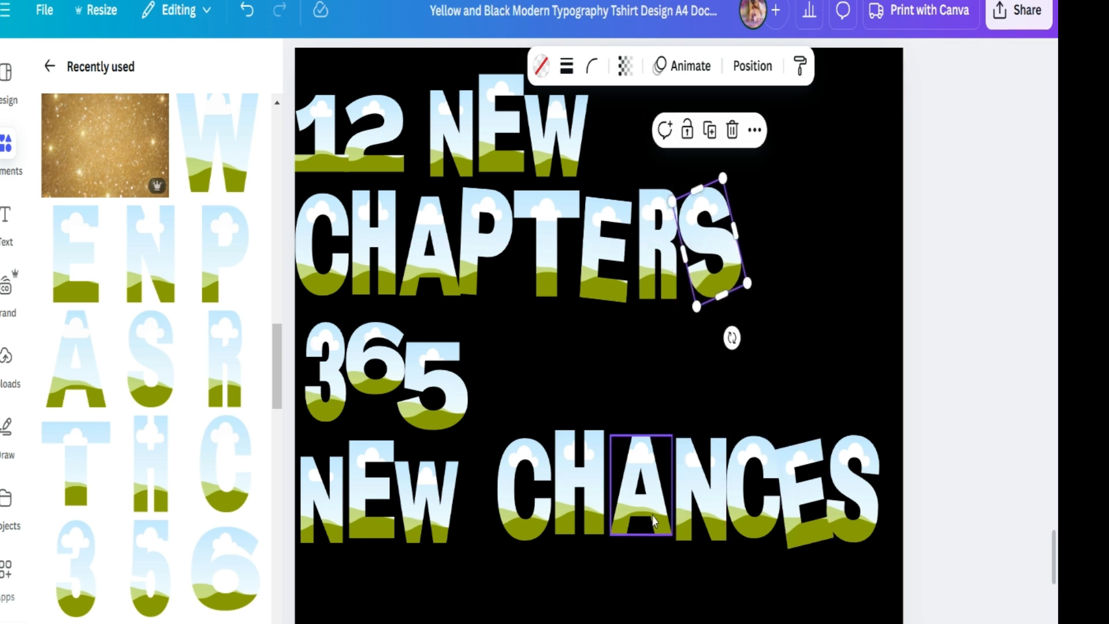
left_click_drag(700, 504, 693, 502)
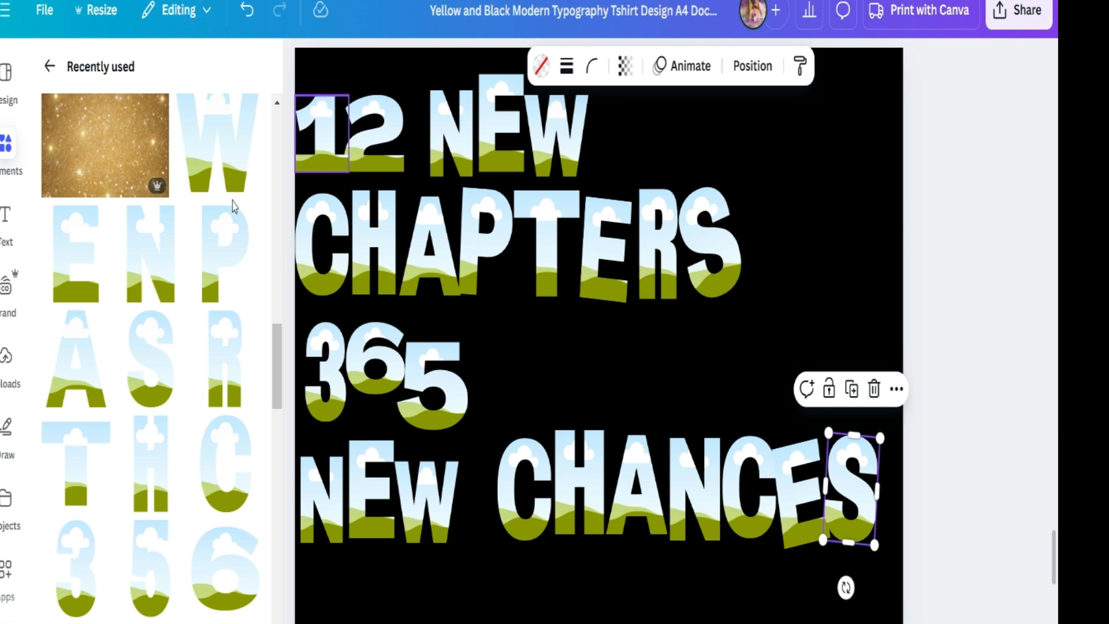
- Search the elements for glitter background
left_click(300, 62)
mouse_move(6, 144)
left_click(49, 66)
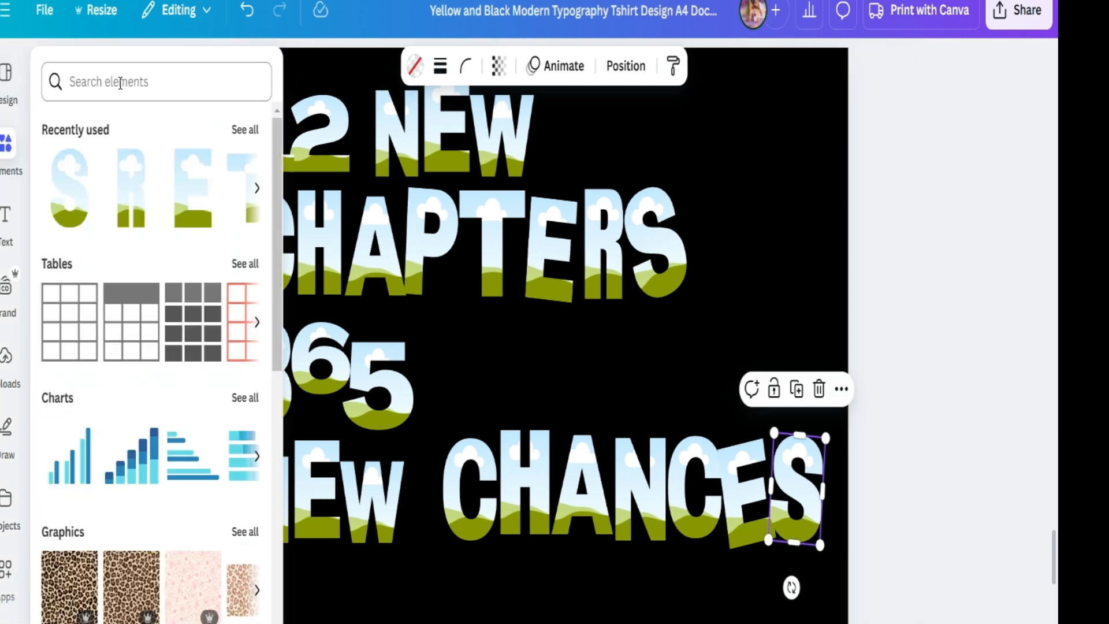
key("l")
left_click(120, 83)
type("glitter")
left_click(128, 170)
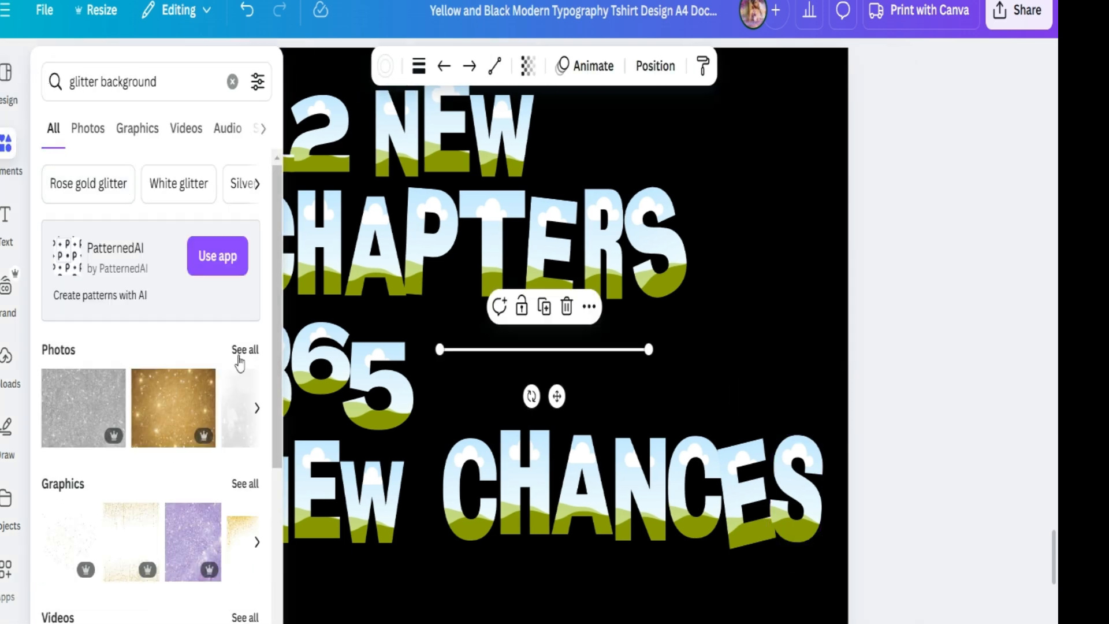
- Open all glitter background photos and drop the gold glitter photo into the 2 frame
left_click(240, 353)
left_click(175, 384)
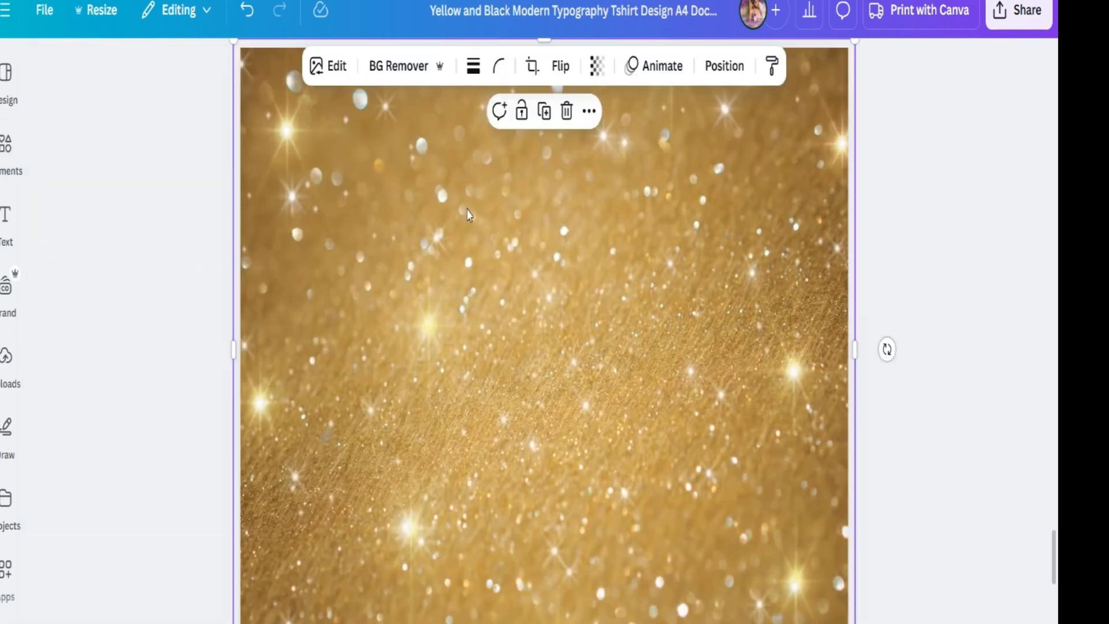
left_click_drag(469, 213, 314, 143)
- Fill the C of CHANCES with the gold wave glitter photo
left_click(5, 151)
left_click_drag(275, 315, 275, 427)
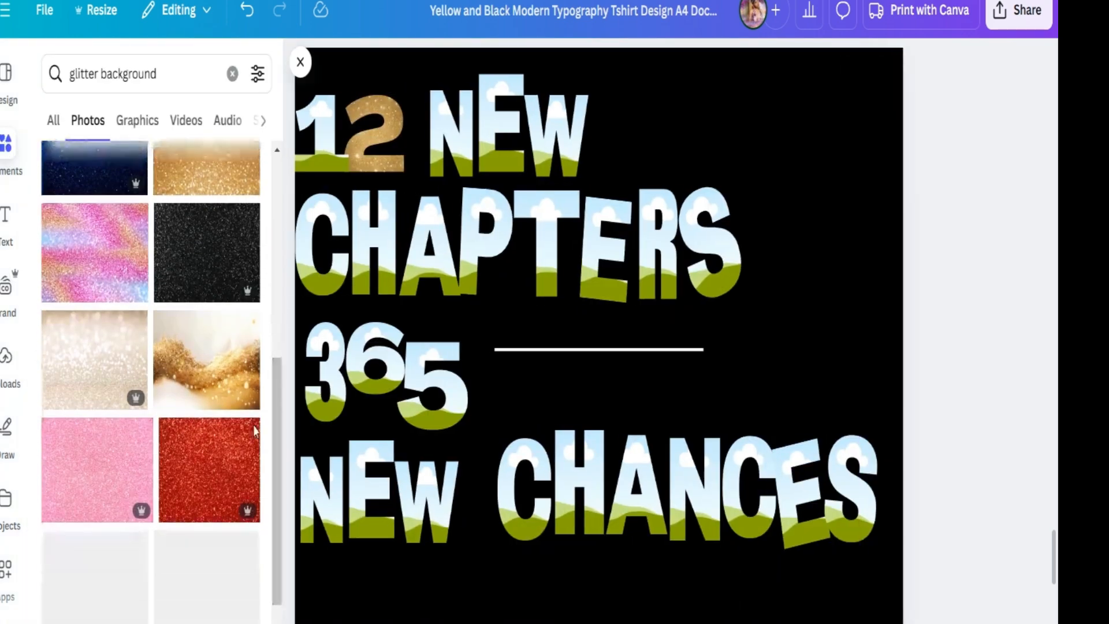
left_click_drag(216, 369, 514, 456)
double_click(514, 462)
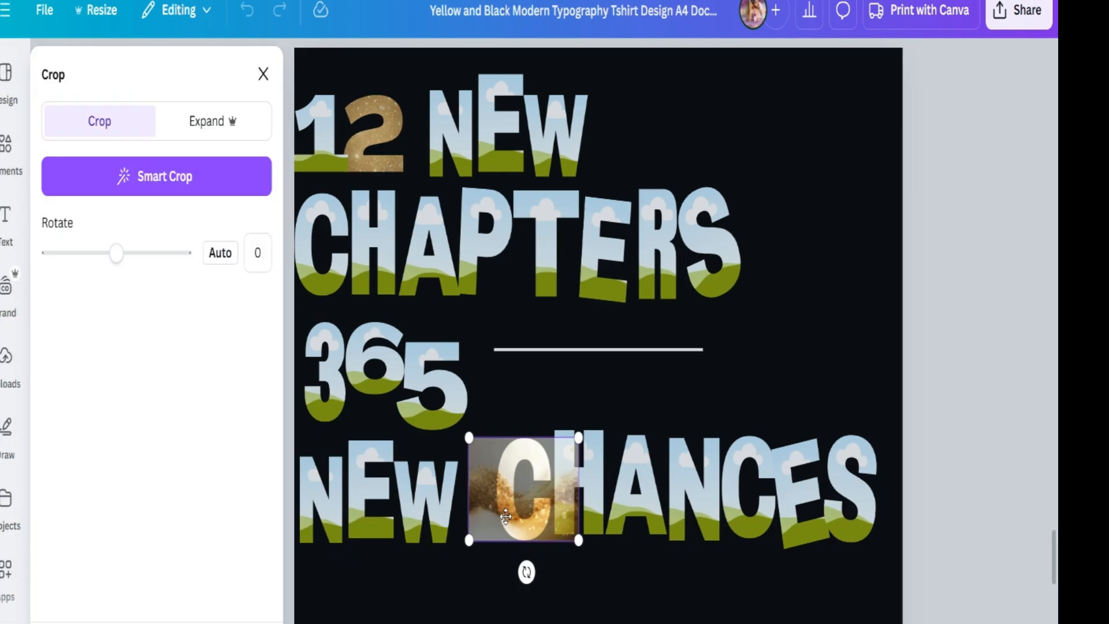
left_click(767, 313)
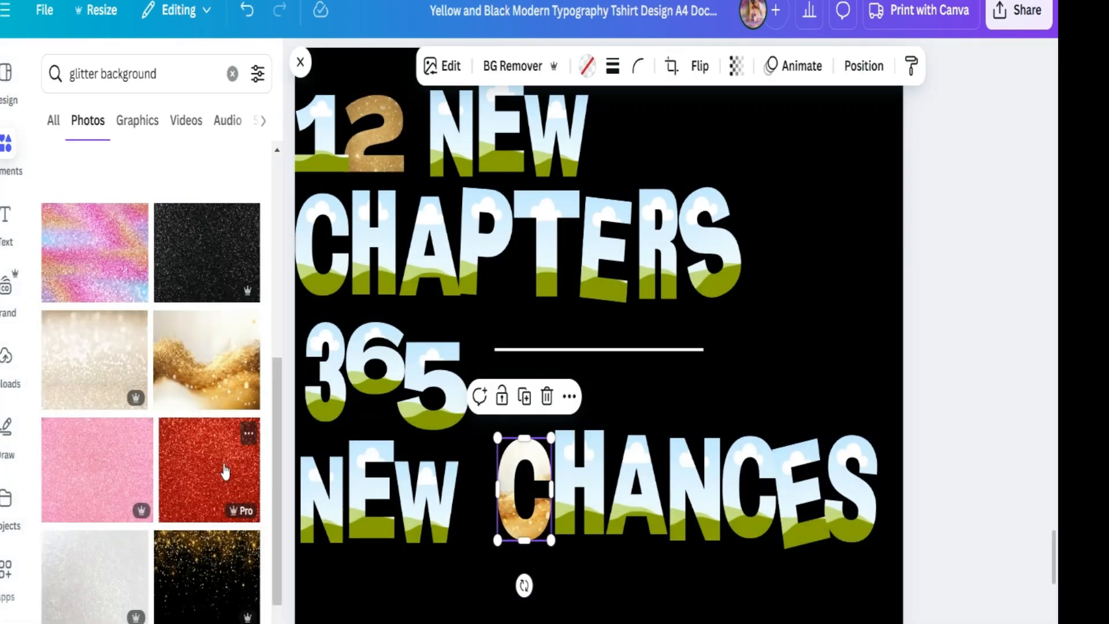
- Fill the 1 with red glitter and the N of NEW and C of CHAPTERS with pink glitter
left_click(228, 482)
left_click_drag(228, 483, 323, 133)
left_click_drag(111, 445, 454, 153)
left_click_drag(277, 427, 277, 520)
left_click(205, 396)
left_click_drag(563, 343, 323, 254)
left_click_drag(279, 405, 280, 545)
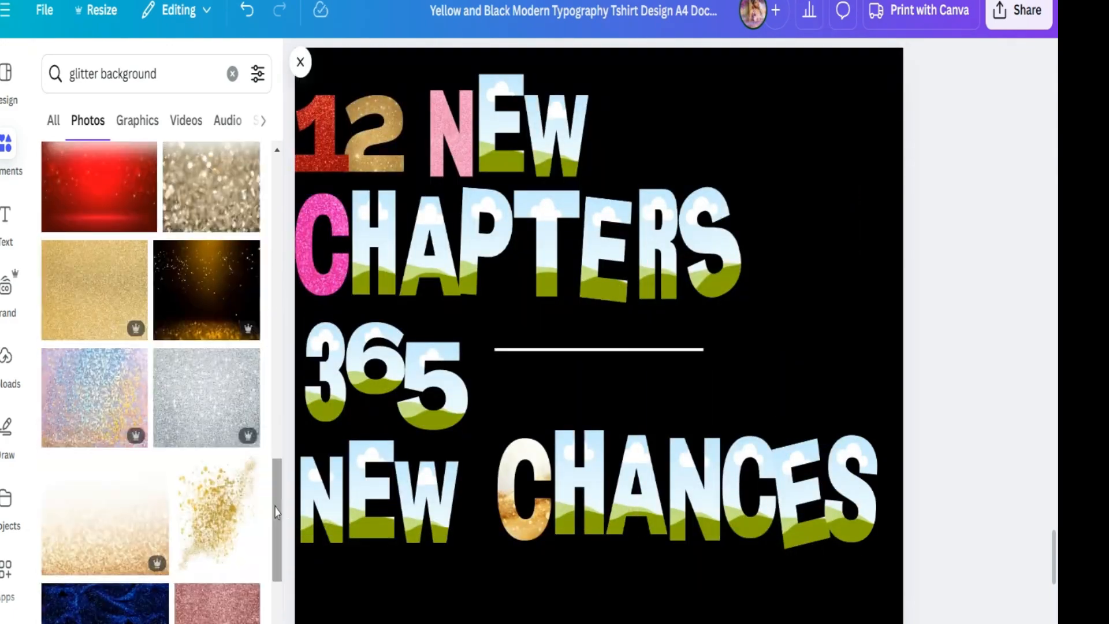
- Fill the lower NEW's N with holographic glitter and the upper NEW's E with pastel glitter
left_click_drag(94, 397, 283, 603)
left_click_drag(192, 513, 372, 491)
left_click(79, 514)
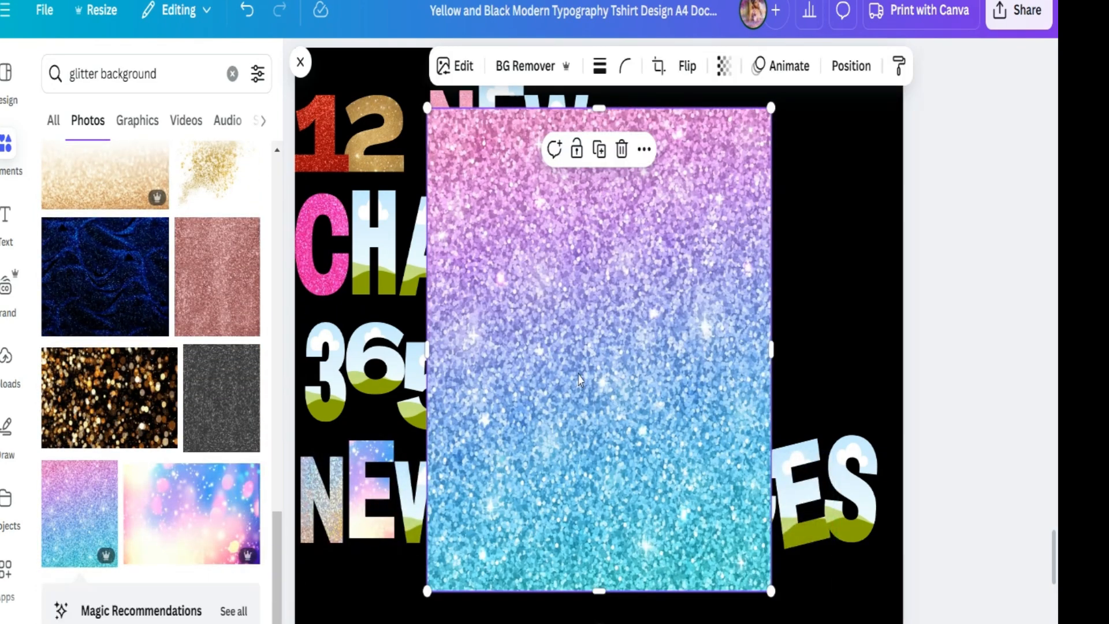
left_click_drag(579, 292, 495, 136)
- Fill the W of the upper NEW with a rainbow glitter photo
left_click_drag(279, 549, 280, 588)
left_click(200, 505)
left_click_drag(595, 277, 555, 137)
- Fill the E and W of the lower NEW with pastel and rainbow glitter photos
left_click(134, 522)
left_click_drag(408, 462, 430, 504)
scroll(100, 482, "down", 6)
left_click(87, 482)
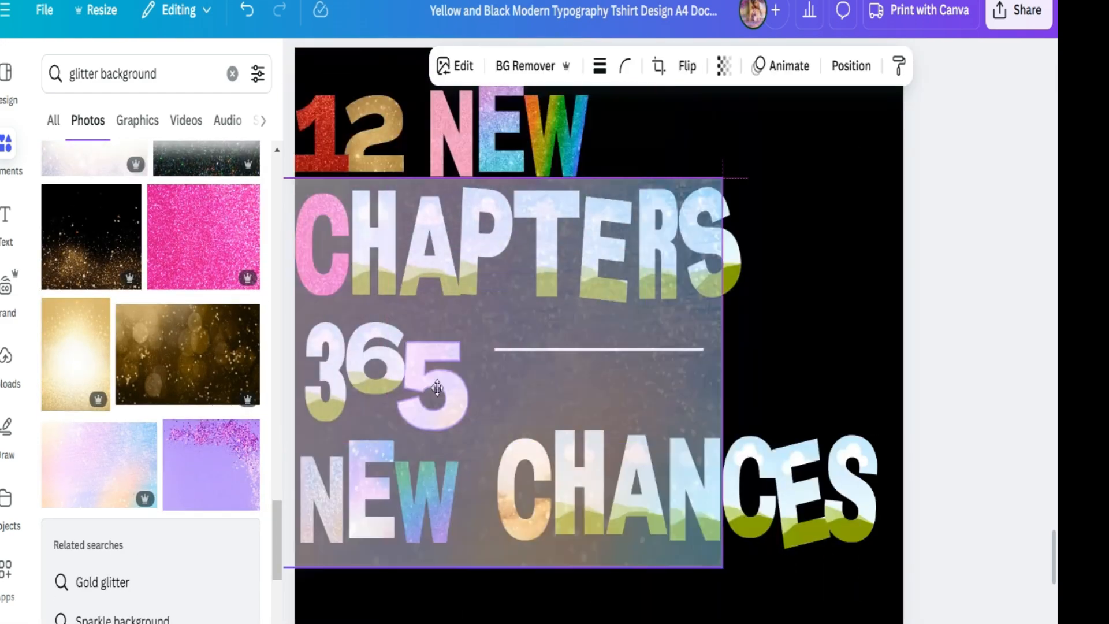
left_click_drag(537, 384, 525, 491)
scroll(117, 339, "down", 5)
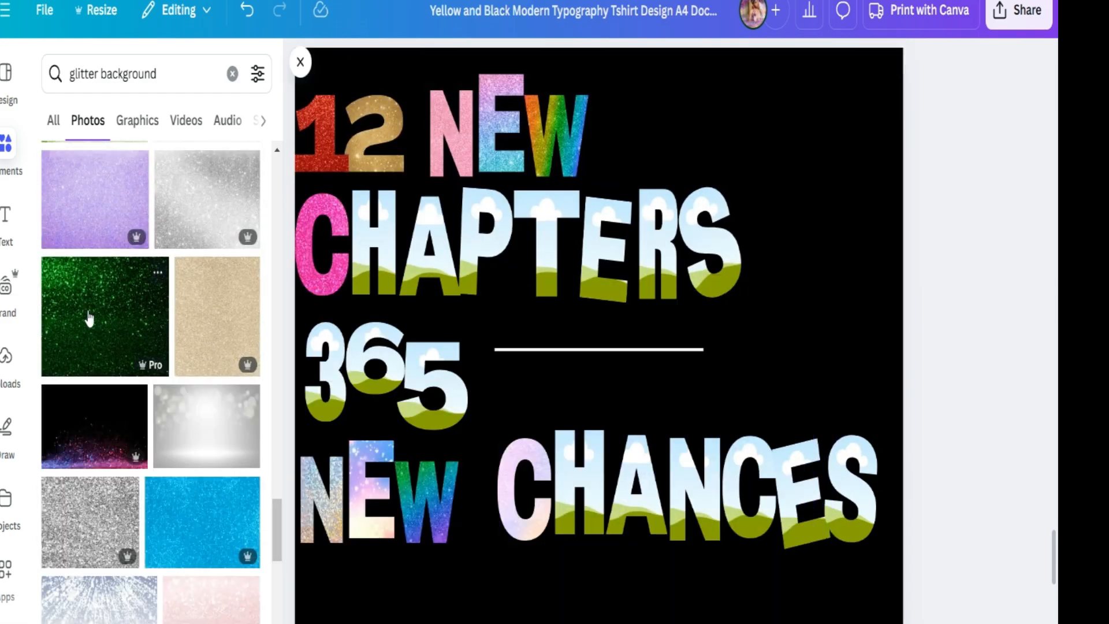
- Fill the H and A of CHAPTERS with green and gold-brown glitter photos
left_click_drag(89, 317, 427, 255)
left_click(94, 523)
scroll(150, 404, "down", 5)
scroll(150, 404, "down", 8)
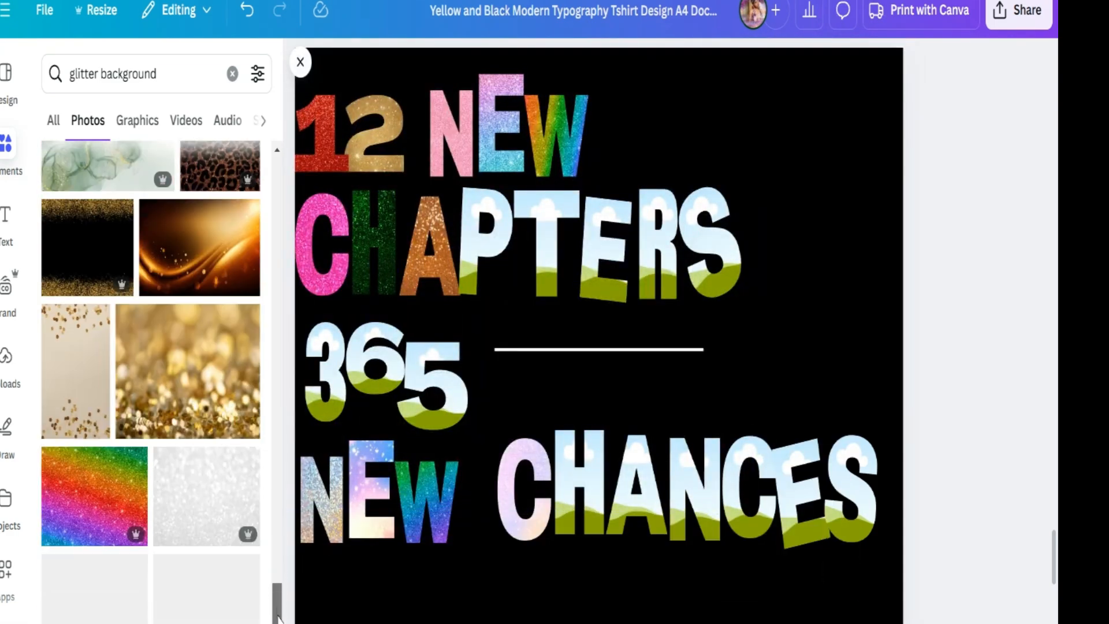
left_click(207, 421)
left_click_drag(478, 261, 477, 261)
- Fill the P and T of CHAPTERS with gold and rose glitter photos
scroll(105, 454, "down", 7)
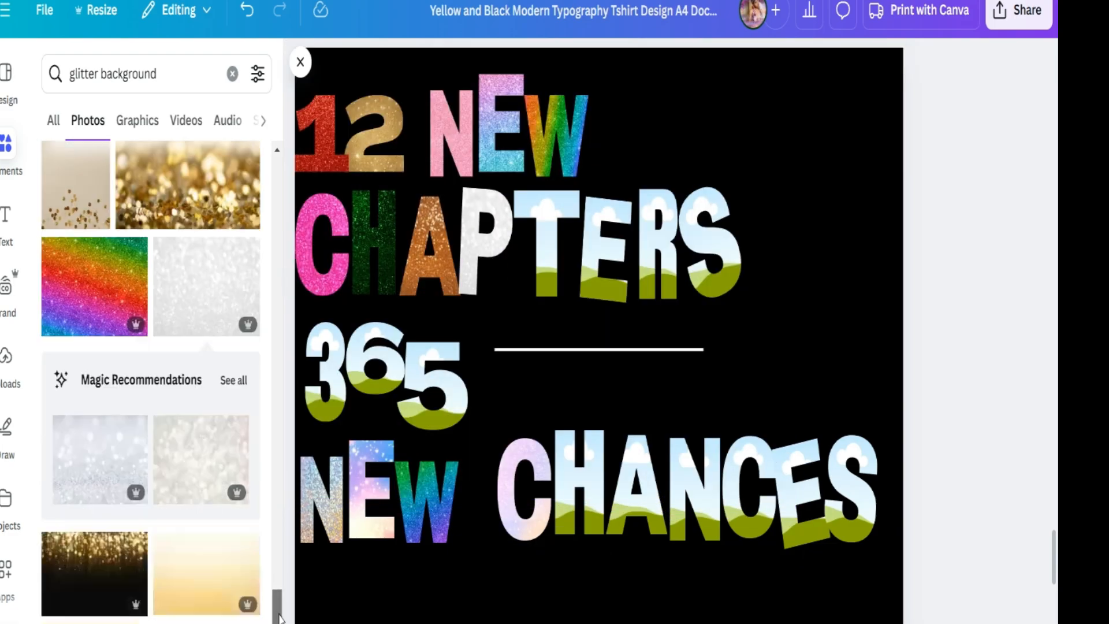
left_click(73, 360)
left_click_drag(513, 359, 484, 255)
left_click_drag(279, 560, 282, 593)
left_click(206, 568)
left_click_drag(595, 355, 552, 256)
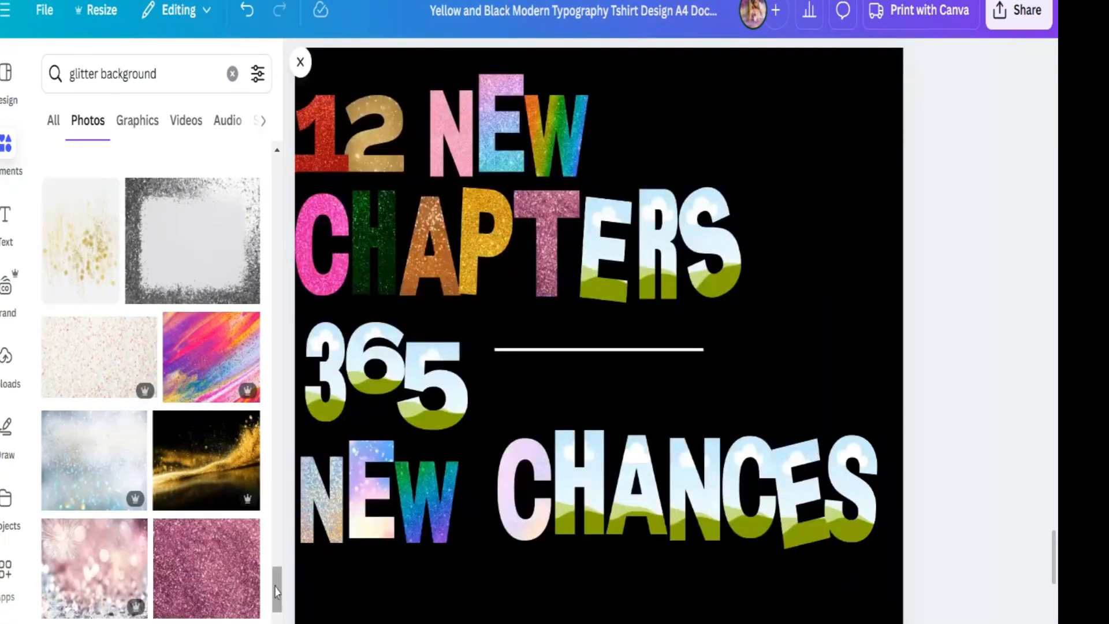
- Fill the 3, 6 and 5 of 365 with bronze, red and yellow glitter photos
scroll(150, 404, "down", 5)
left_click_drag(206, 494, 331, 367)
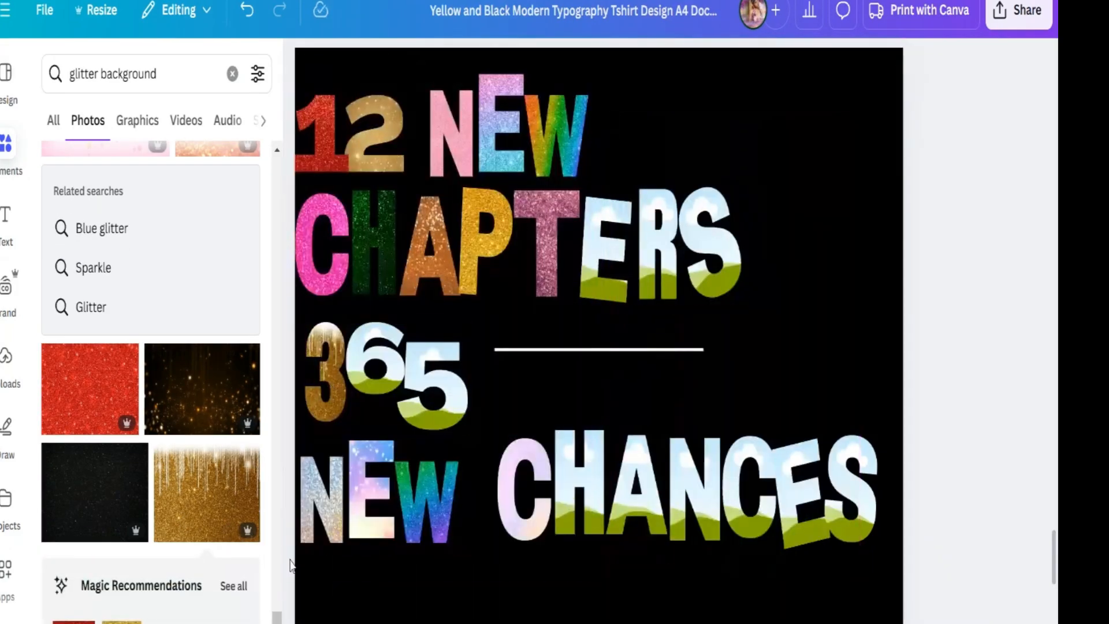
mouse_move(277, 617)
left_mouse_down()
mouse_move(277, 607)
mouse_move(277, 623)
left_mouse_up()
left_click(198, 454)
left_click_drag(404, 381, 390, 369)
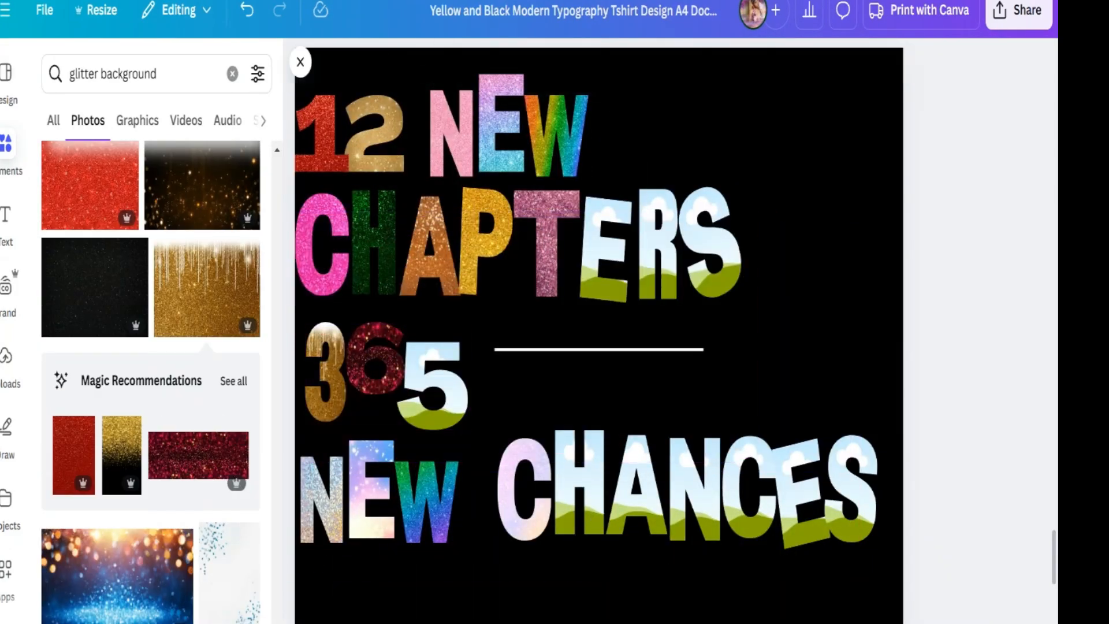
scroll(211, 514, "down", 3)
left_click(211, 515)
left_click_drag(630, 276, 393, 378)
scroll(216, 571, "down", 3)
left_click(187, 514)
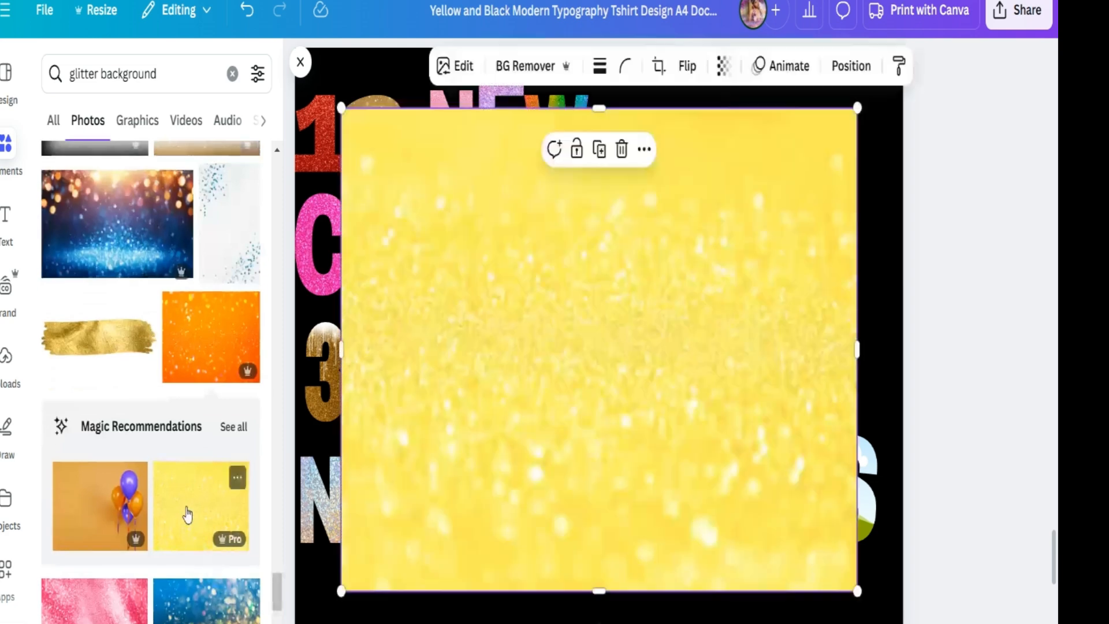
left_click_drag(578, 346, 430, 382)
- Fill the E of CHAPTERS with a red glitter photo
scroll(174, 405, "down", 4)
left_click(206, 352)
left_click_drag(601, 347, 604, 260)
left_click(207, 601)
scroll(250, 593, "up", 1)
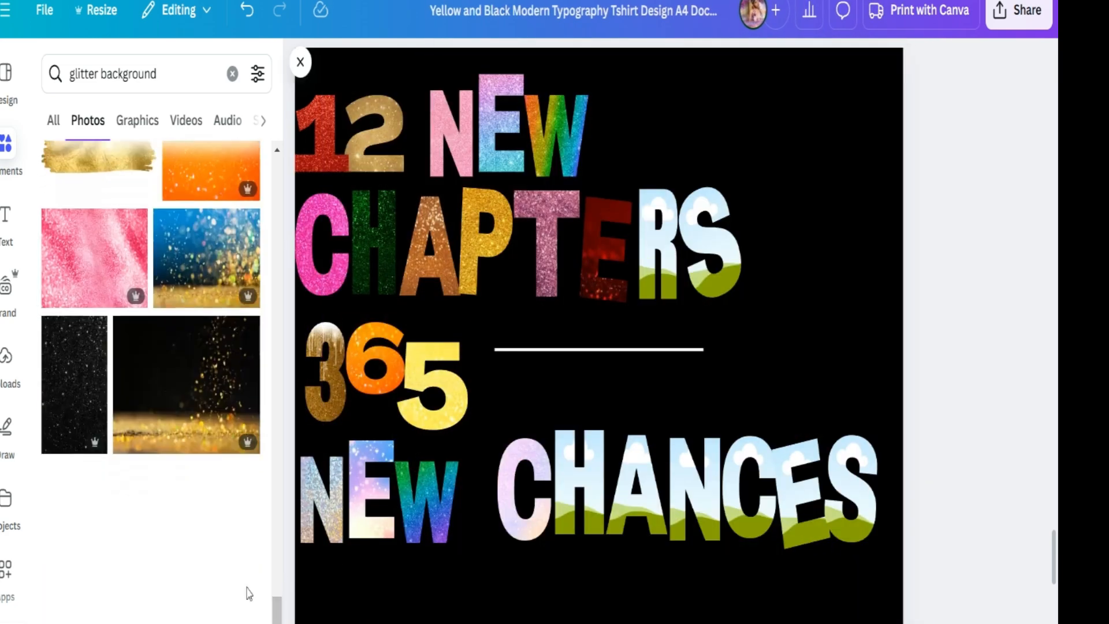
- Fill the R of CHAPTERS with an orange glitter photo
left_click(196, 391)
left_click_drag(600, 346, 658, 260)
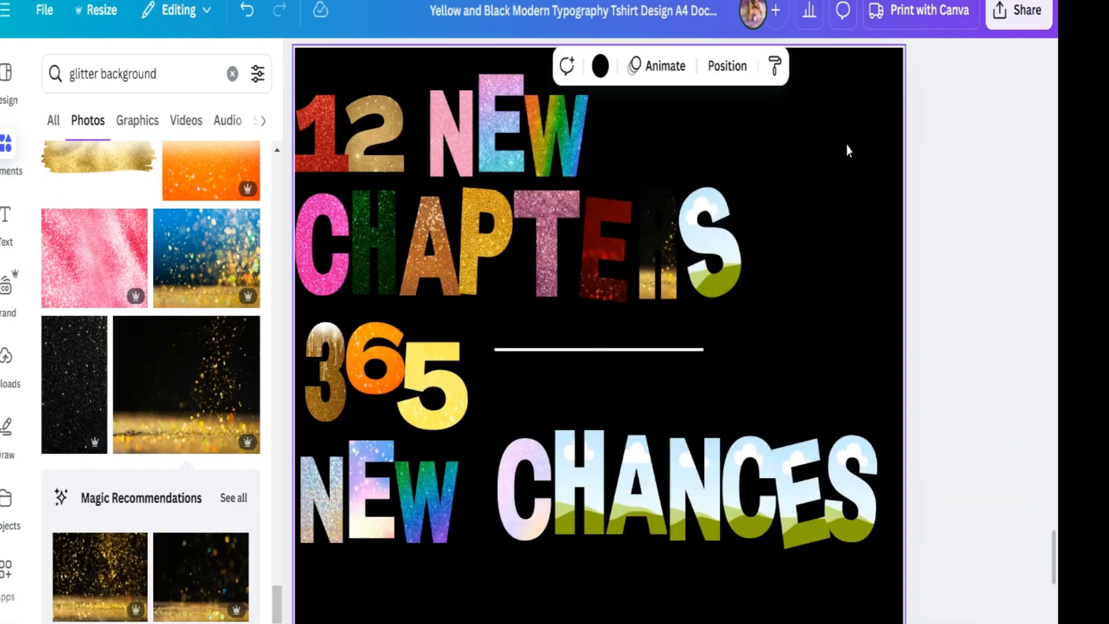
left_click(601, 66)
left_click(170, 283)
left_click(94, 229)
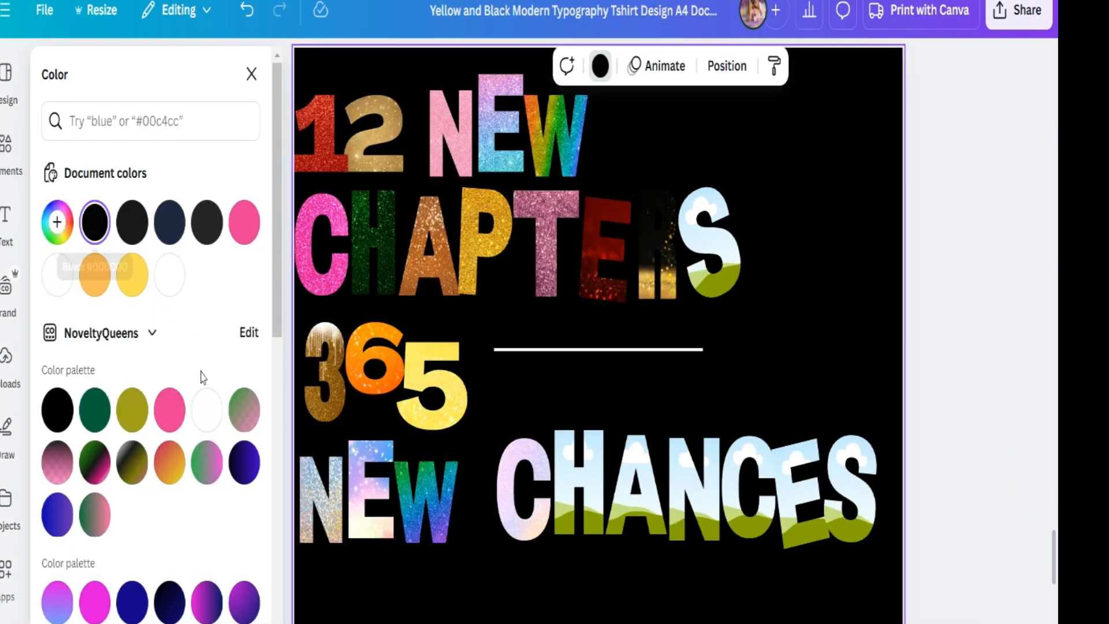
left_click(251, 74)
left_click_drag(278, 609, 278, 583)
left_click(200, 500)
left_click_drag(599, 341, 659, 267)
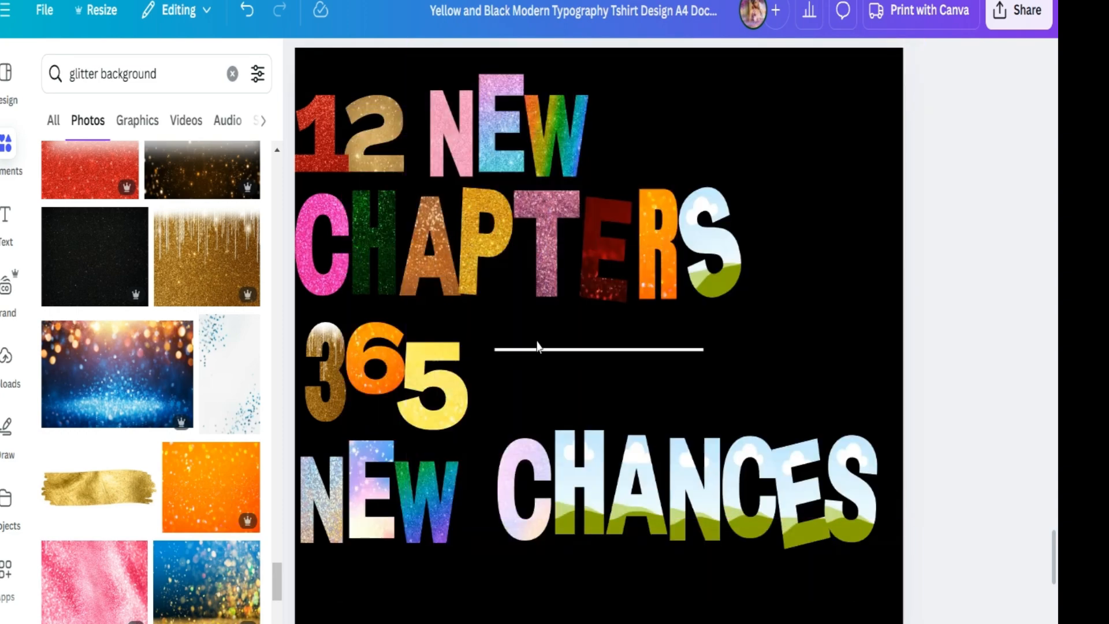
- Fill the H of CHANCES with a red glitter photo
left_click_drag(277, 582, 278, 237)
left_click(220, 216)
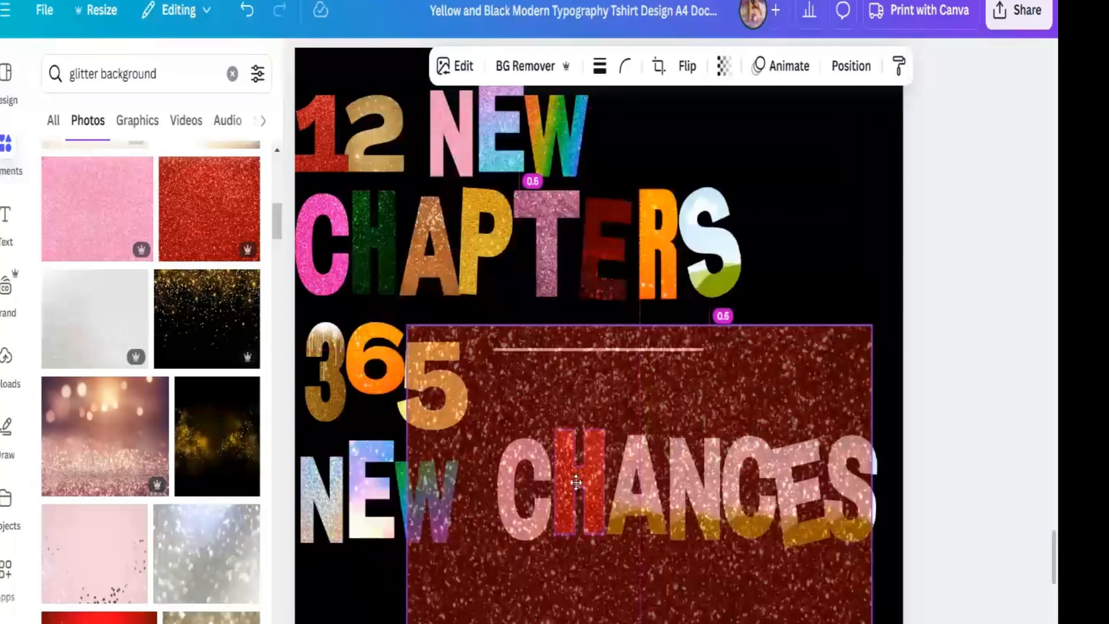
left_click_drag(636, 471, 579, 488)
- Fill the S of CHAPTERS with a gold glitter photo
scroll(84, 321, "down", 8)
left_click(84, 320)
left_click_drag(738, 441, 879, 367)
left_click_drag(737, 294, 721, 280)
- Fill the A and E of CHANCES with pink and holographic glitter photos
left_click(104, 583)
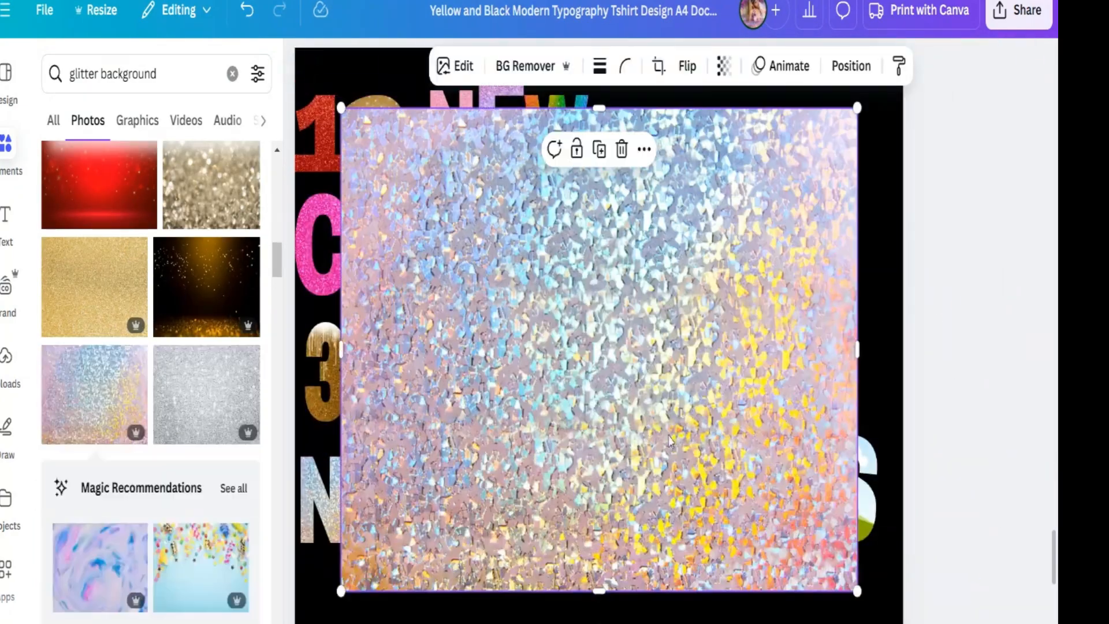
left_click_drag(627, 426, 797, 494)
left_click_drag(280, 281, 280, 321)
left_click(203, 508)
left_click_drag(553, 386, 637, 486)
left_click(632, 378)
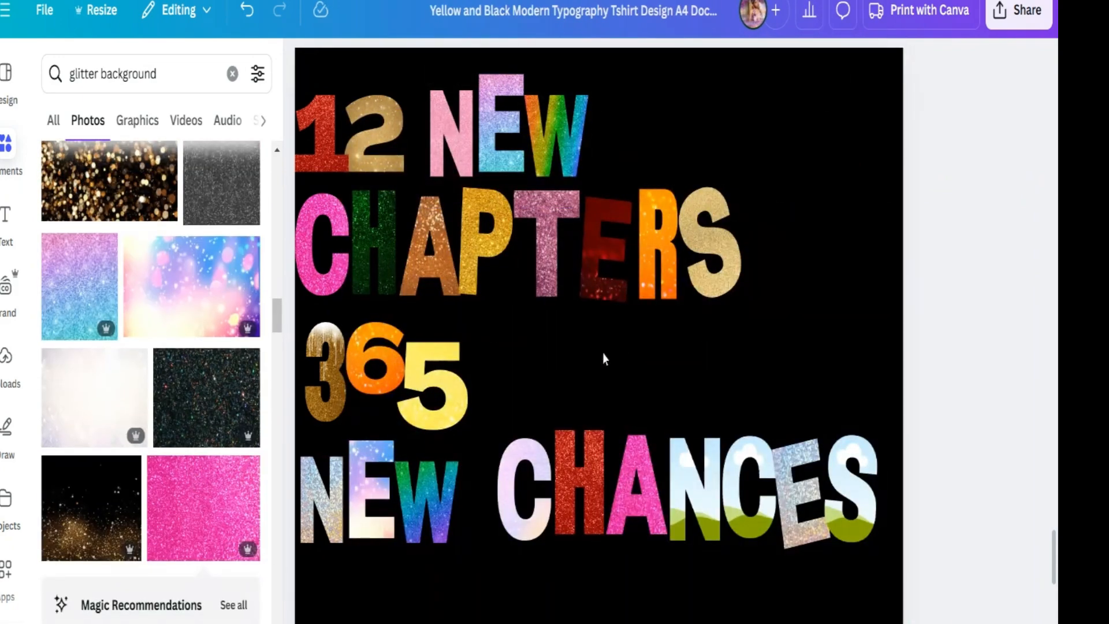
- Replace the fill of the H in CHAPTERS with a pink glitter photo
scroll(191, 289, "down", 2)
left_click_drag(191, 220, 370, 292)
left_click_drag(383, 295, 372, 245)
left_click(202, 594)
left_click_drag(444, 398, 386, 283)
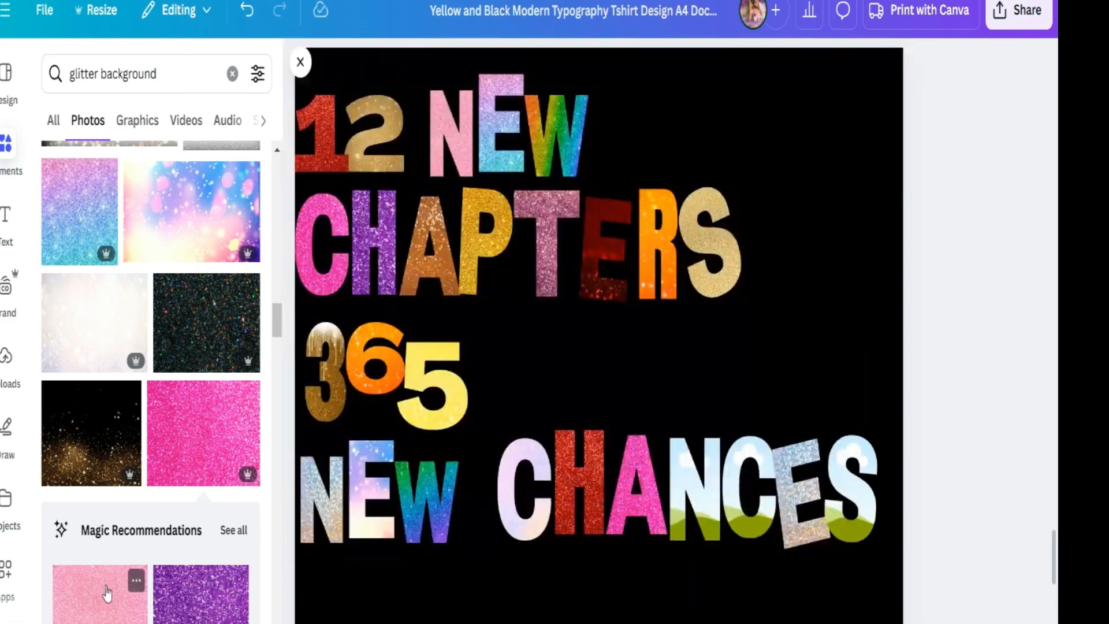
left_click(93, 600)
left_click_drag(520, 347, 433, 254)
- Fill the N of CHANCES with purple glitter and delete the leftover photo from the page
left_click(202, 596)
left_click_drag(571, 335, 722, 495)
left_click(200, 203)
key("Delete")
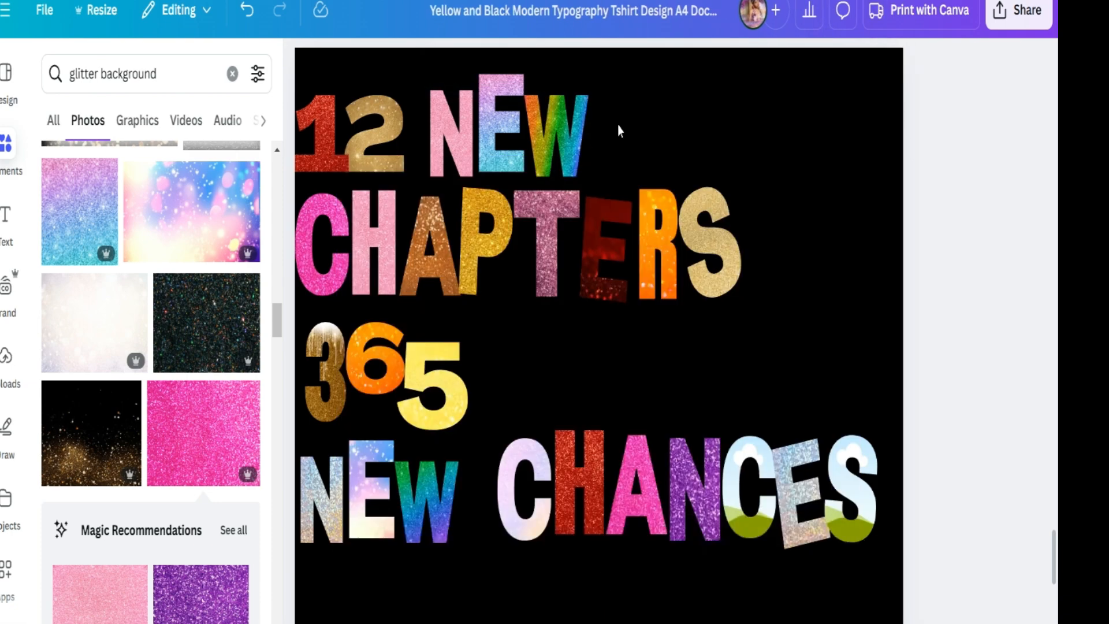
- Fill the C and S of CHANCES with pink and gold glitter photos
left_click_drag(102, 594, 758, 504)
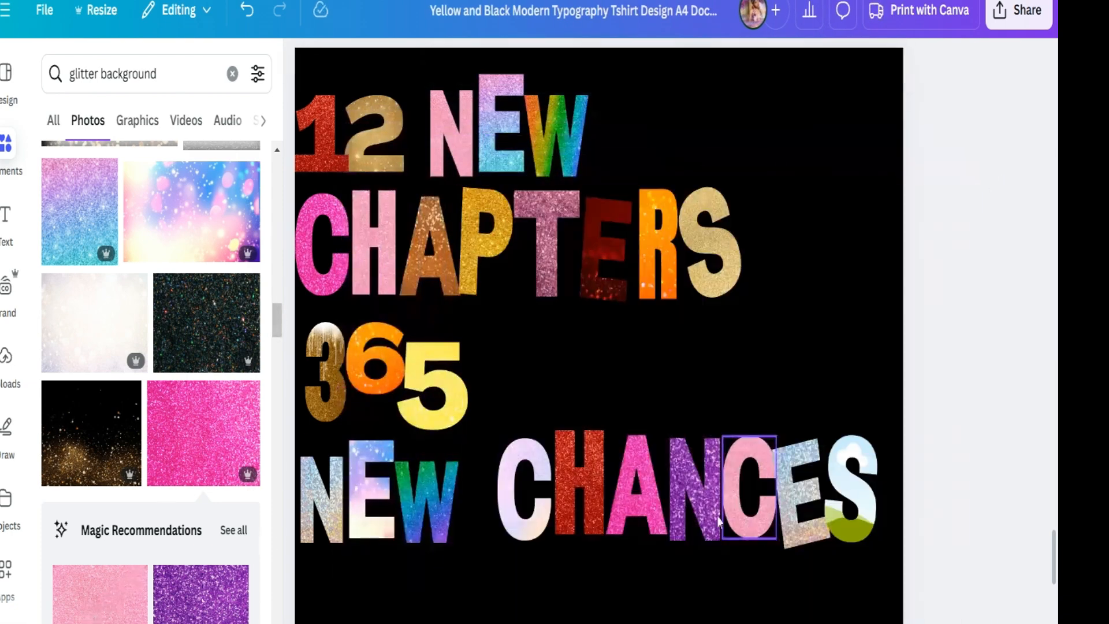
mouse_move(277, 321)
left_mouse_down()
mouse_move(277, 359)
mouse_move(277, 341)
left_mouse_up()
left_click(74, 407)
left_click_drag(543, 460, 835, 502)
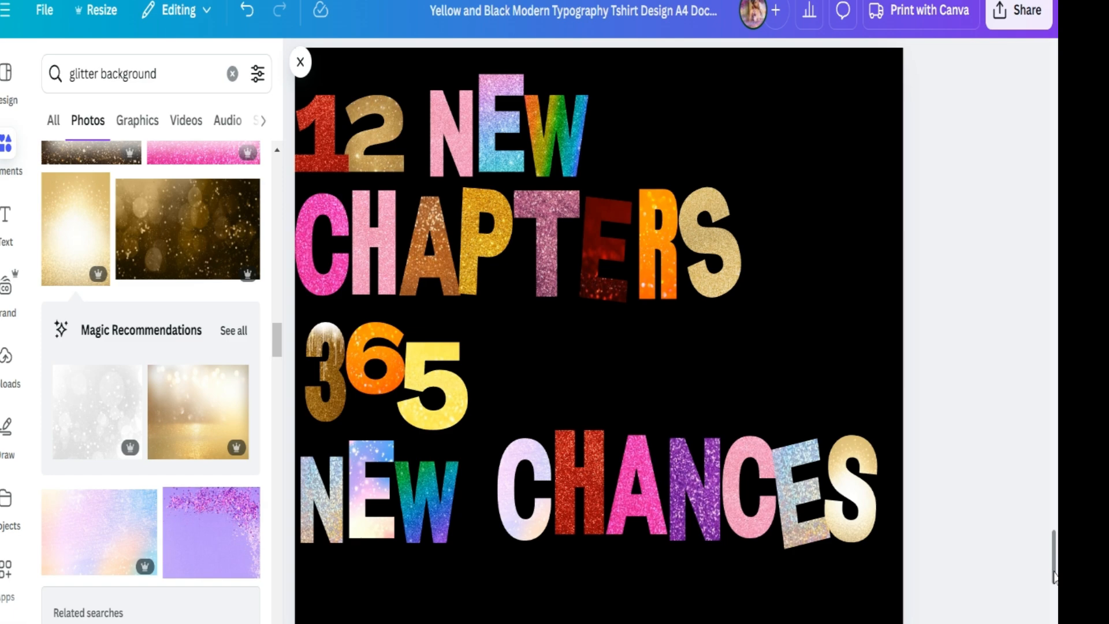
scroll(1052, 573, "up", 3)
scroll(1052, 573, "down", 3)
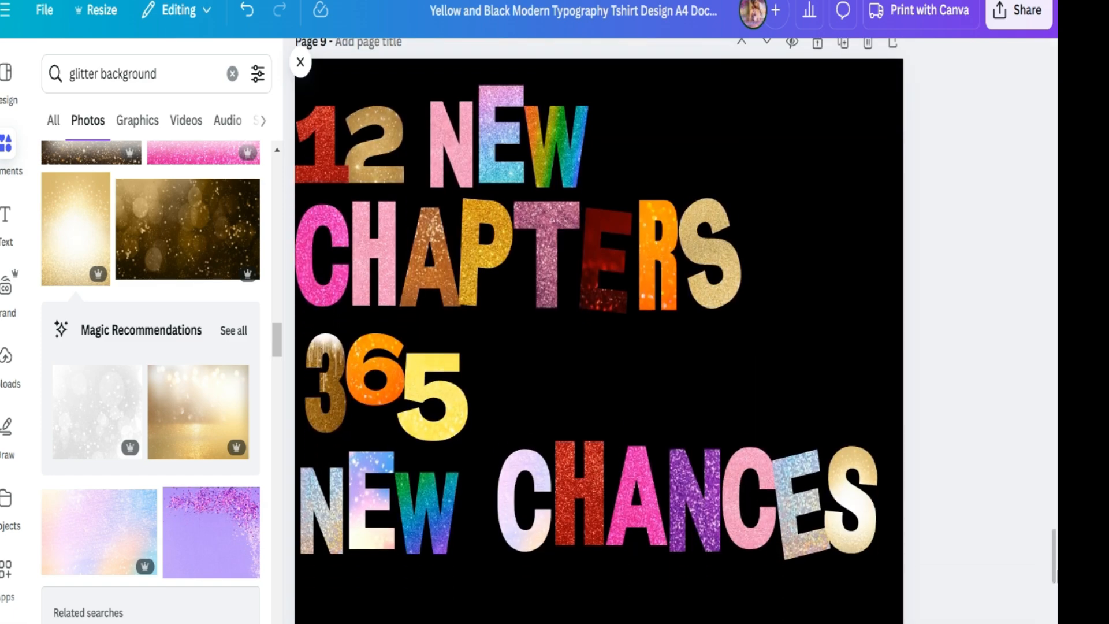